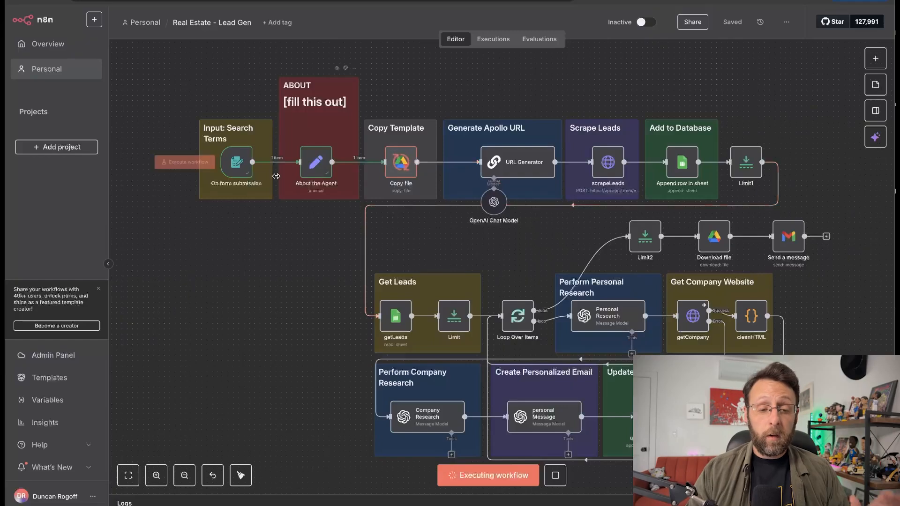
Trace the running lead generation workflow from the search form through scraping, the lead database, research and personalized email to the final message.
{"action": "mouse_move", "coordinate": [299, 229]}
{"action": "left_mouse_down"}
{"action": "mouse_move", "coordinate": [313, 196]}
{"action": "mouse_move", "coordinate": [322, 199]}
{"action": "mouse_move", "coordinate": [307, 208]}
{"action": "left_mouse_up"}
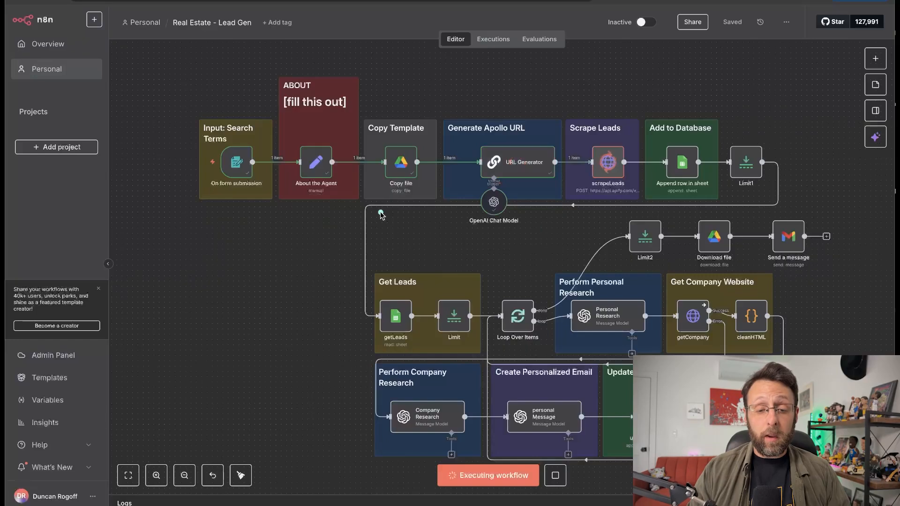
{"action": "mouse_move", "coordinate": [361, 218]}
{"action": "left_mouse_down"}
{"action": "mouse_move", "coordinate": [388, 185]}
{"action": "mouse_move", "coordinate": [392, 193]}
{"action": "left_mouse_up"}
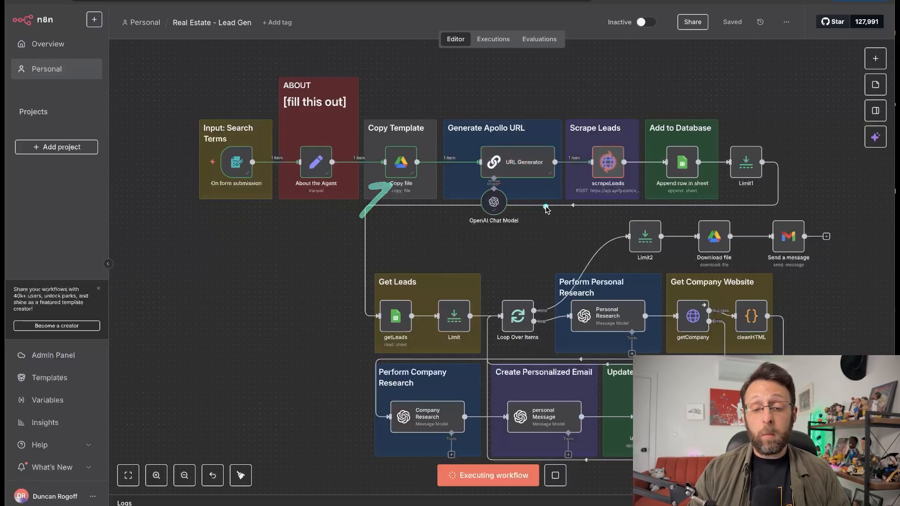
{"action": "left_click_drag", "start_coordinate": [547, 207], "coordinate": [521, 195]}
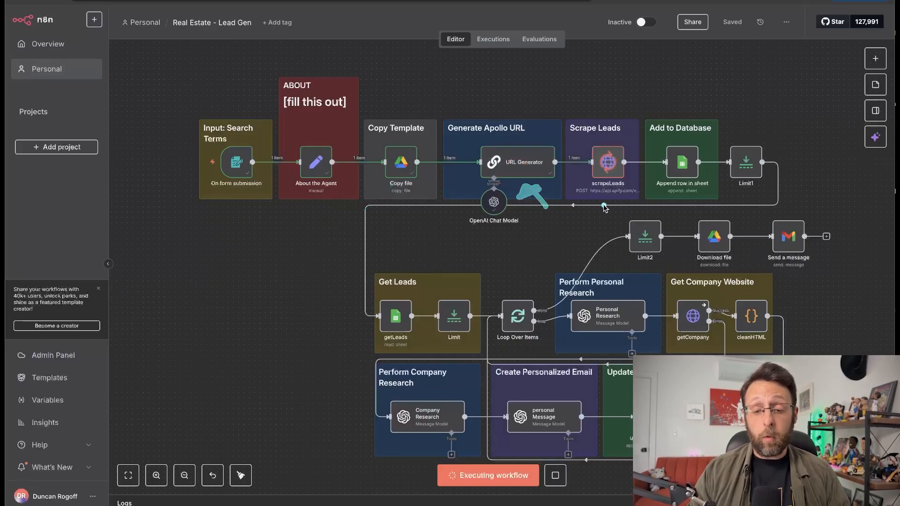
{"action": "mouse_move", "coordinate": [603, 207]}
{"action": "left_mouse_down"}
{"action": "mouse_move", "coordinate": [588, 202]}
{"action": "mouse_move", "coordinate": [605, 195]}
{"action": "left_mouse_up"}
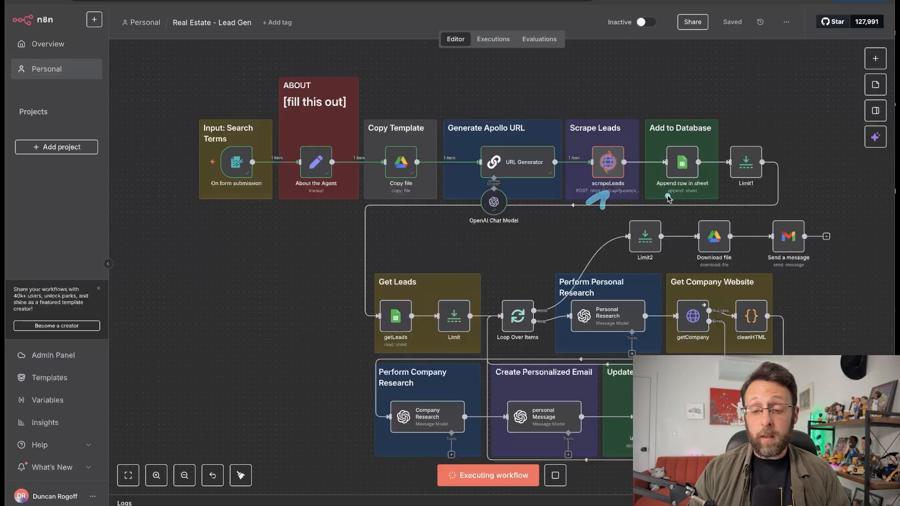
{"action": "left_click_drag", "start_coordinate": [659, 200], "coordinate": [684, 173]}
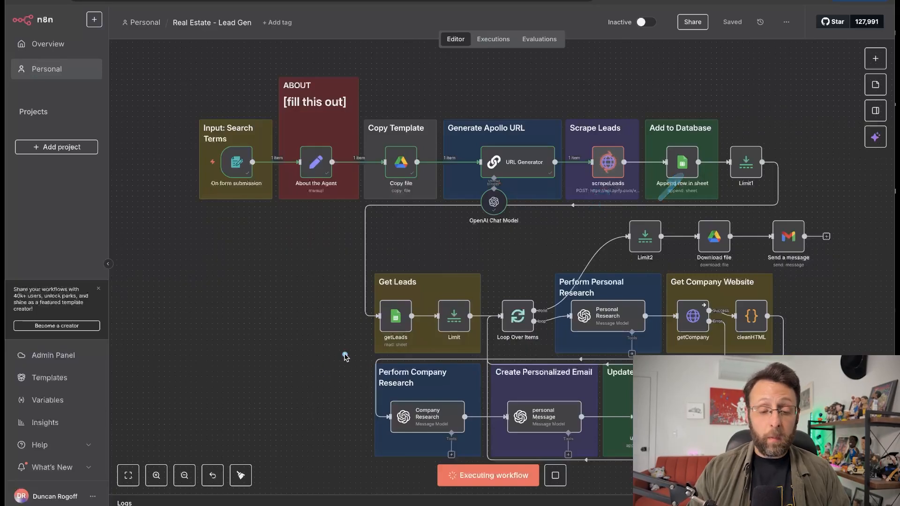
{"action": "mouse_move", "coordinate": [346, 354]}
{"action": "left_mouse_down"}
{"action": "mouse_move", "coordinate": [593, 330]}
{"action": "mouse_move", "coordinate": [605, 345]}
{"action": "left_mouse_up"}
{"action": "left_click_drag", "start_coordinate": [673, 341], "coordinate": [698, 333]}
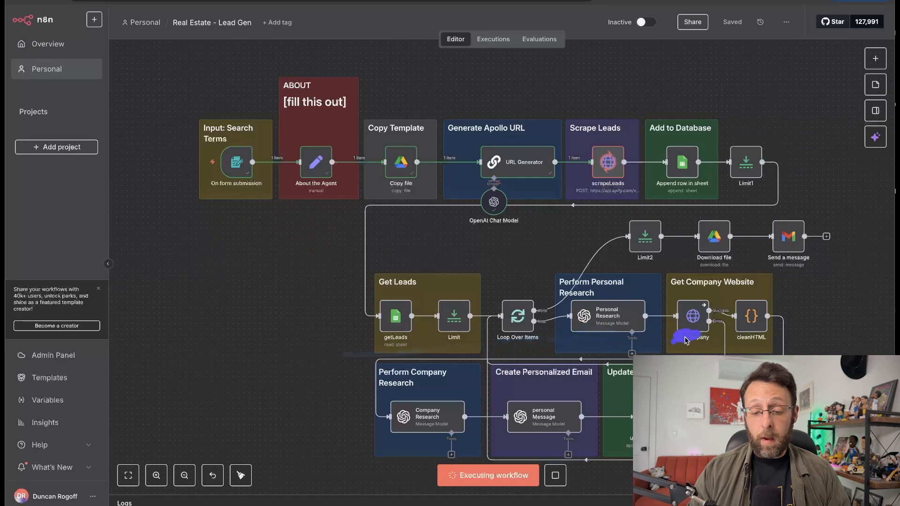
{"action": "left_click_drag", "start_coordinate": [368, 464], "coordinate": [406, 447]}
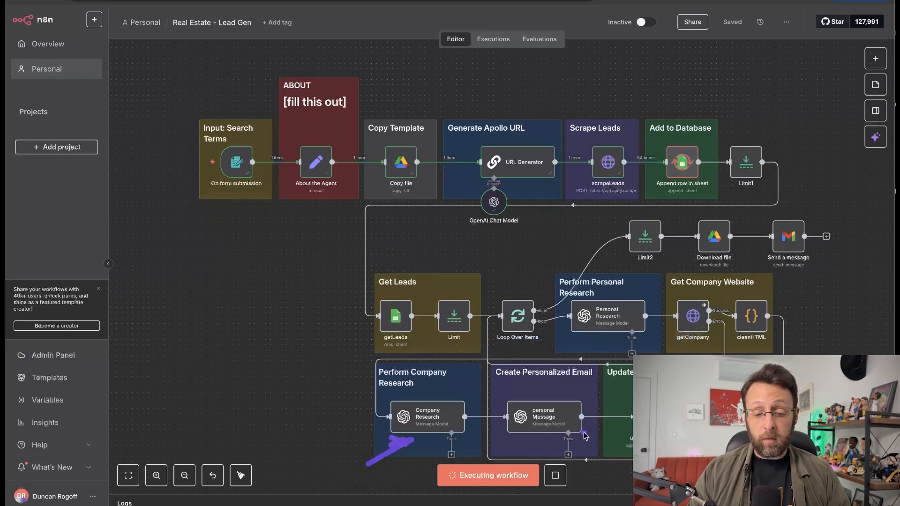
{"action": "left_click_drag", "start_coordinate": [518, 420], "coordinate": [543, 436]}
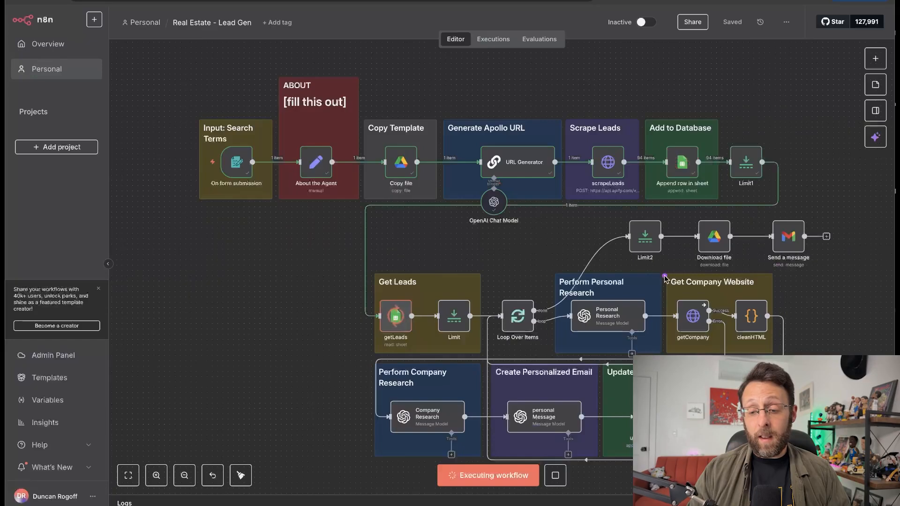
{"action": "left_click_drag", "start_coordinate": [677, 257], "coordinate": [810, 258]}
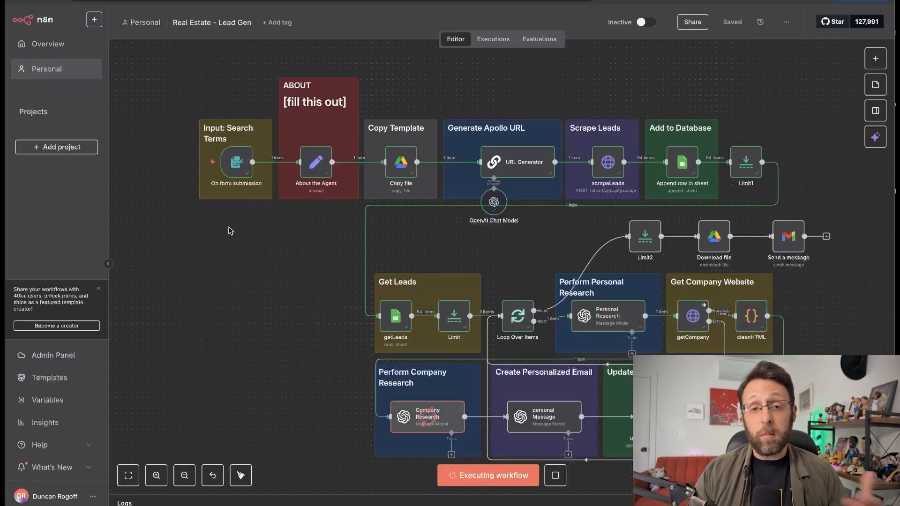
Open the About the Agent node and review its name, company, About and email fields, reading the full About text.
{"action": "double_click", "coordinate": [315, 164]}
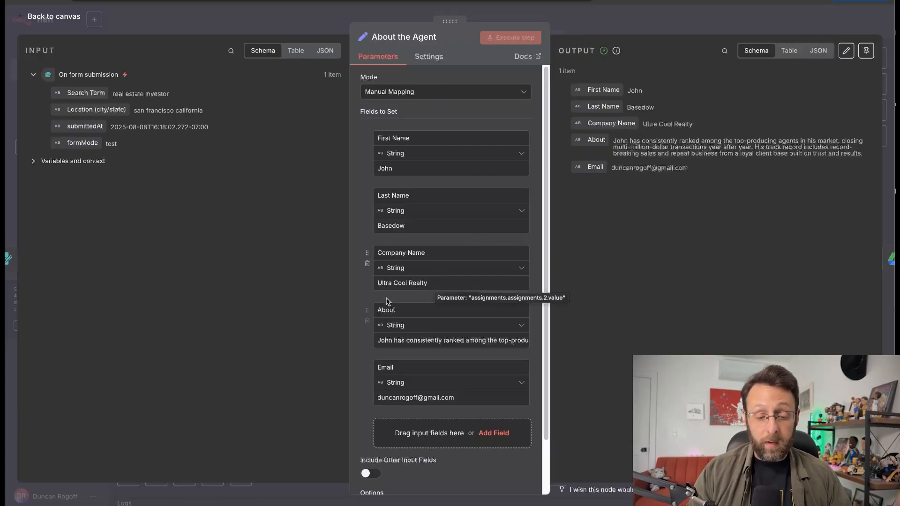
{"action": "left_click", "coordinate": [525, 344]}
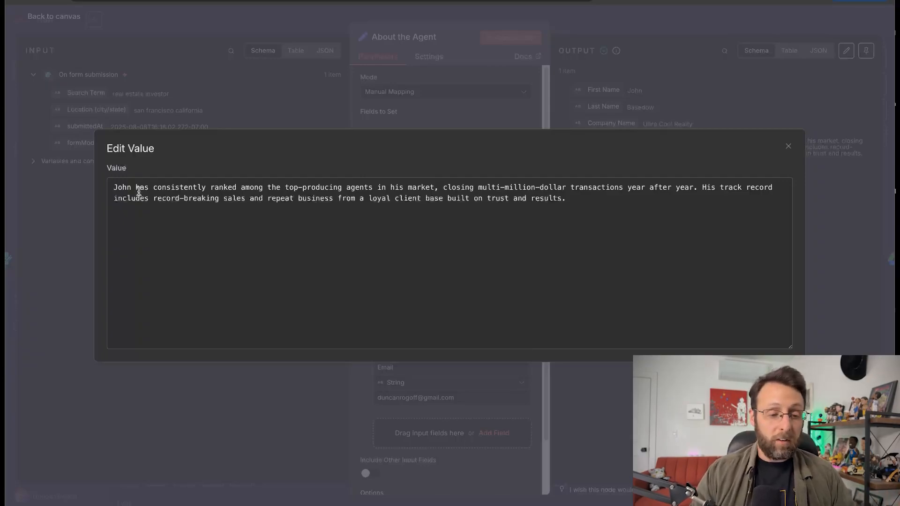
{"action": "left_click_drag", "start_coordinate": [168, 193], "coordinate": [215, 193]}
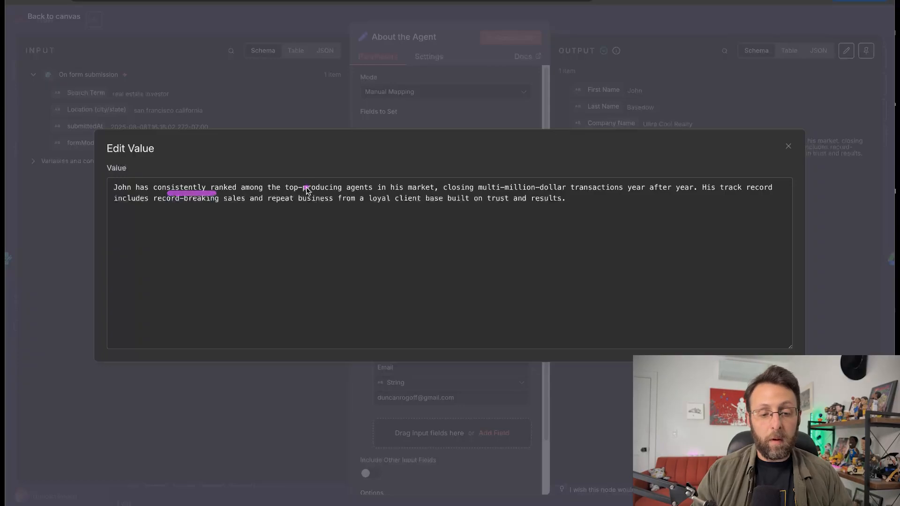
{"action": "left_click_drag", "start_coordinate": [306, 190], "coordinate": [323, 190]}
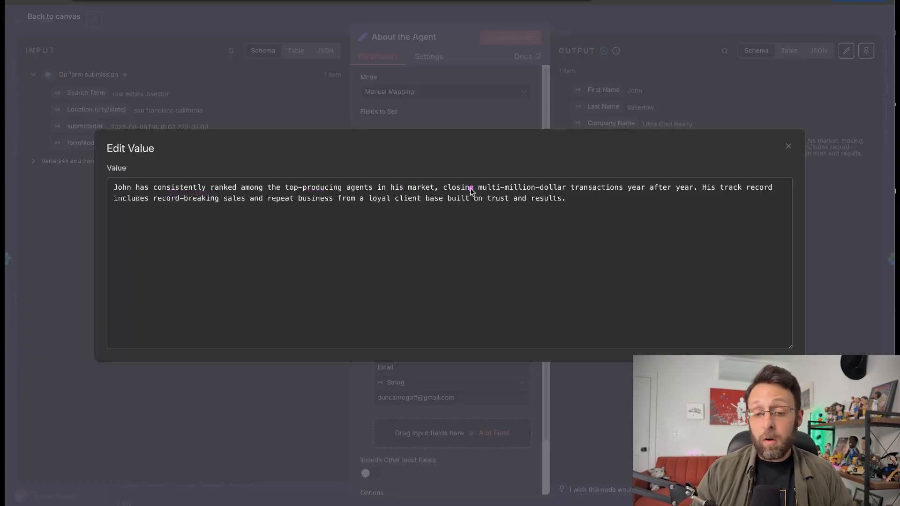
{"action": "left_click_drag", "start_coordinate": [470, 190], "coordinate": [516, 189]}
{"action": "left_click_drag", "start_coordinate": [591, 192], "coordinate": [631, 192]}
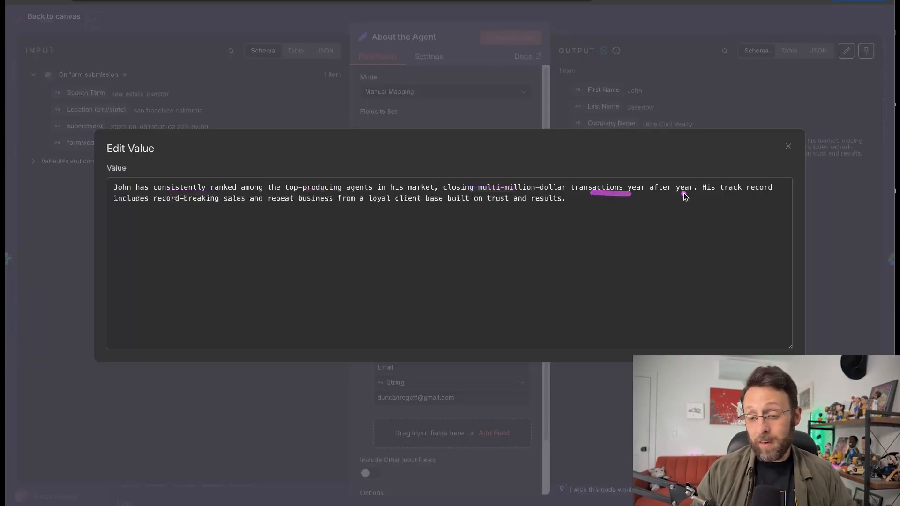
{"action": "left_click_drag", "start_coordinate": [718, 196], "coordinate": [720, 197]}
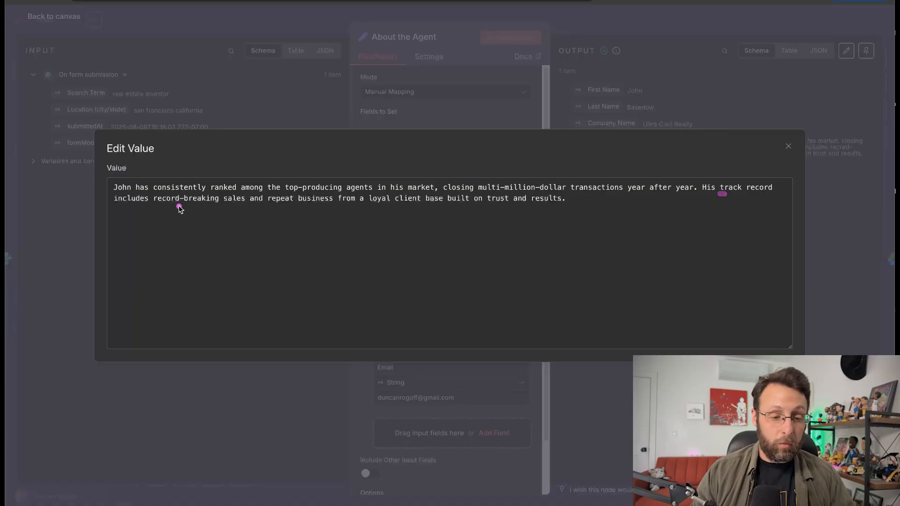
{"action": "left_click_drag", "start_coordinate": [178, 207], "coordinate": [218, 209]}
{"action": "left_click_drag", "start_coordinate": [304, 203], "coordinate": [309, 202]}
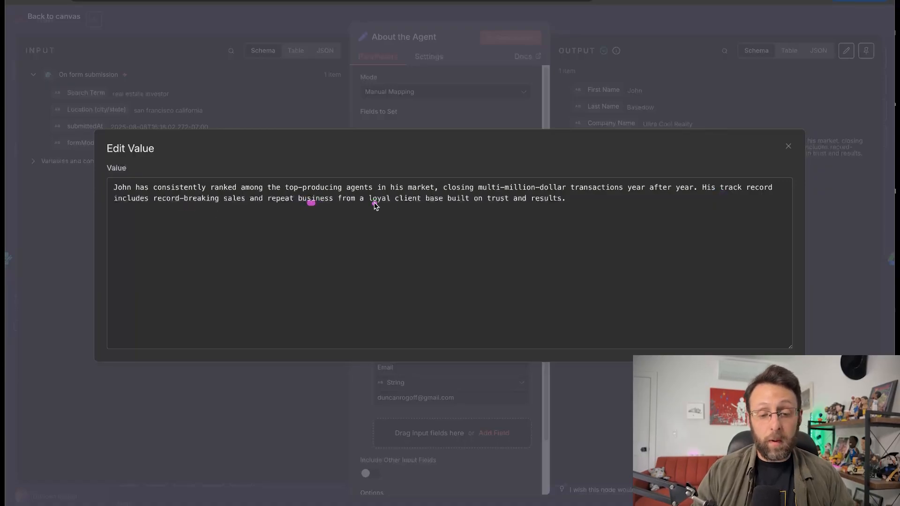
{"action": "left_click_drag", "start_coordinate": [396, 204], "coordinate": [515, 204]}
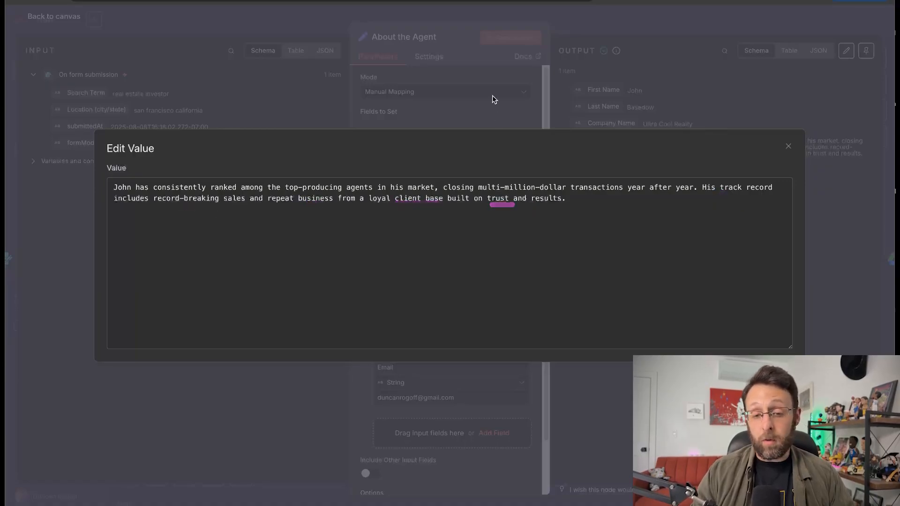
{"action": "left_click", "coordinate": [477, 112]}
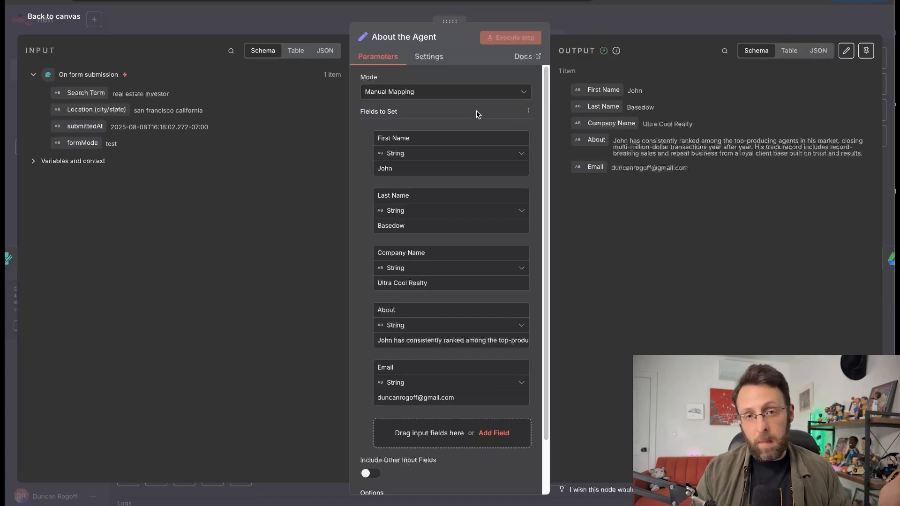
{"action": "scroll", "coordinate": [476, 114], "scroll_direction": "down", "scroll_amount": 2}
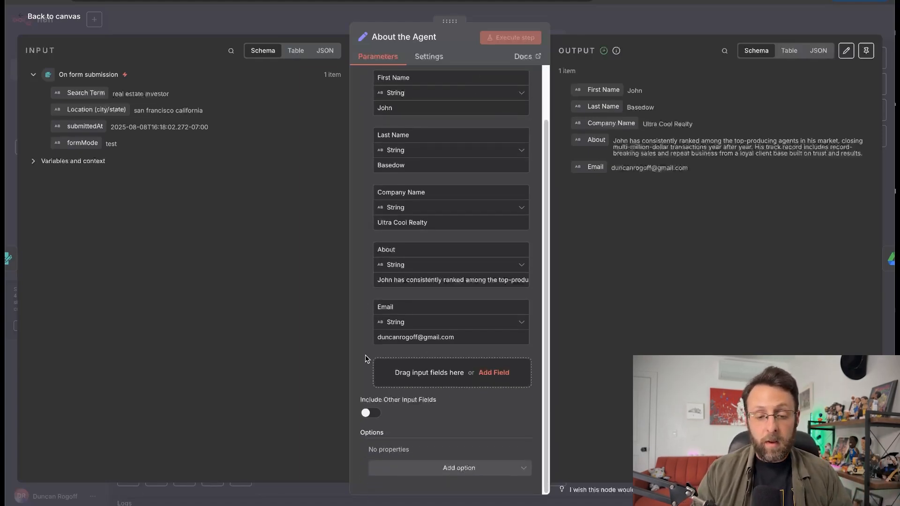
{"action": "left_click_drag", "start_coordinate": [363, 355], "coordinate": [359, 329]}
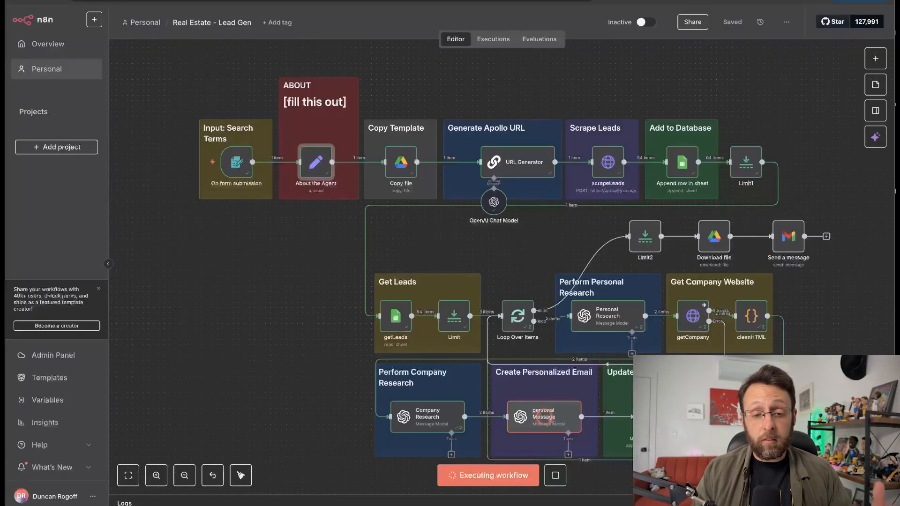
In the Copy file node's File Name expression, add a new line joining the form's Search Term and Location (city/state) with a hyphen.
{"action": "double_click", "coordinate": [400, 169]}
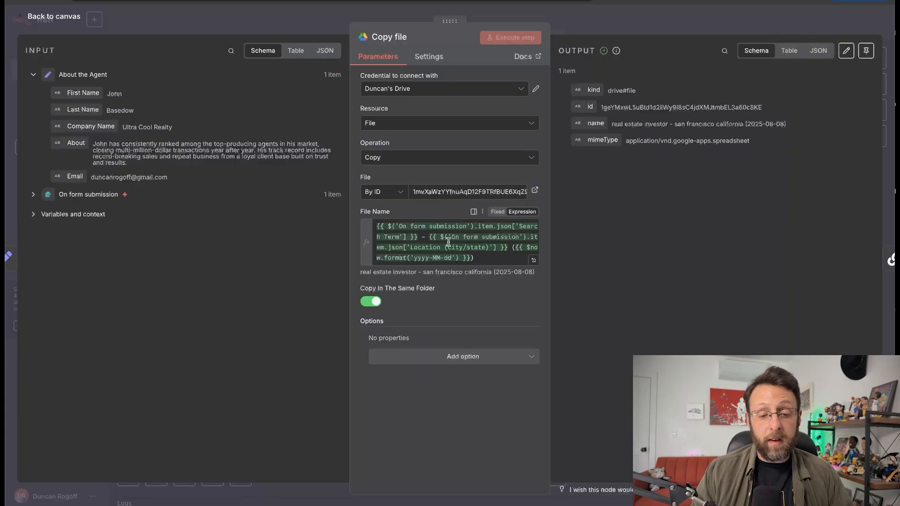
{"action": "left_click", "coordinate": [534, 261]}
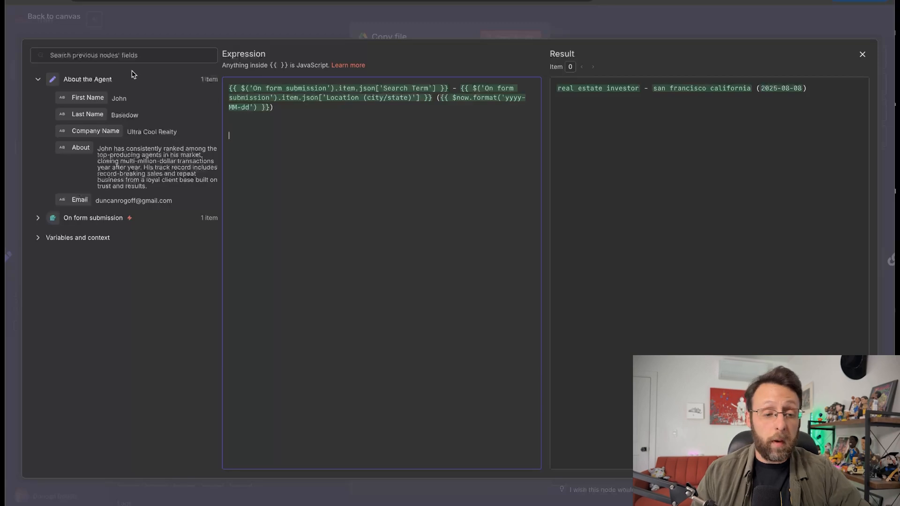
{"action": "left_click", "coordinate": [39, 220]}
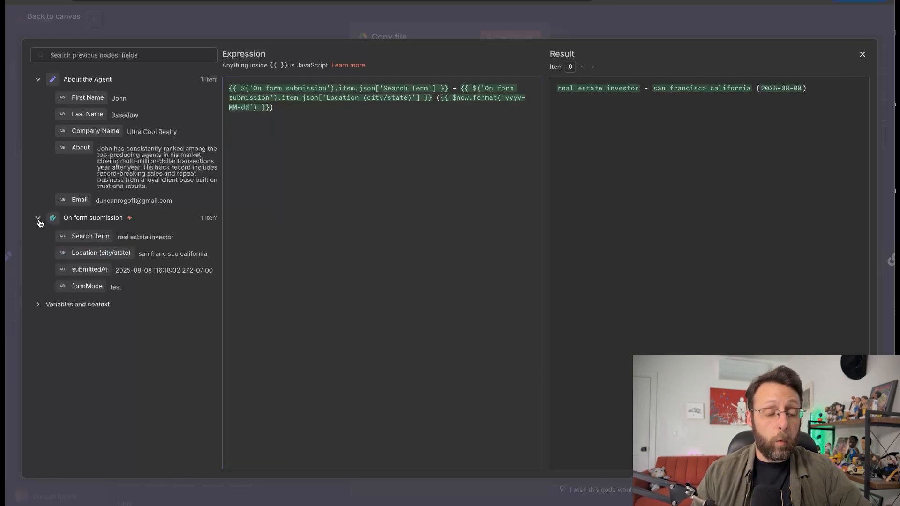
{"action": "left_click_drag", "start_coordinate": [127, 240], "coordinate": [133, 244]}
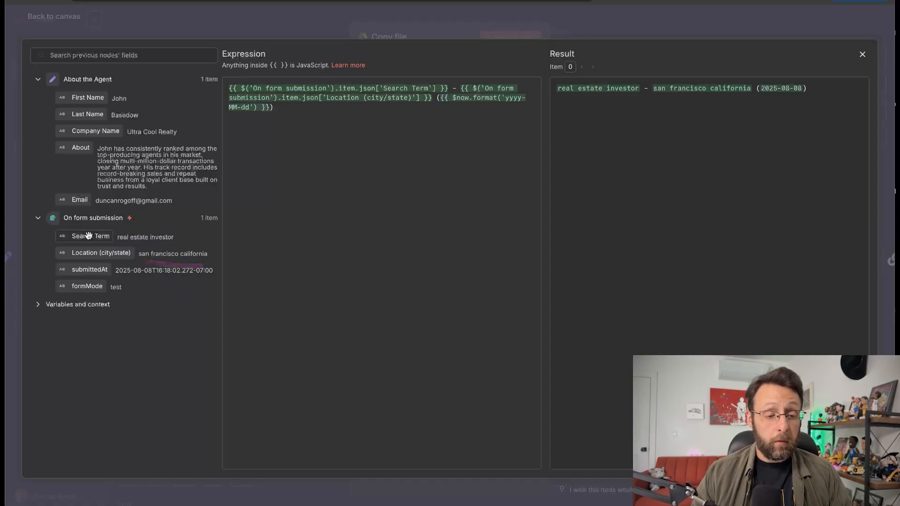
{"action": "left_click_drag", "start_coordinate": [87, 236], "coordinate": [291, 219]}
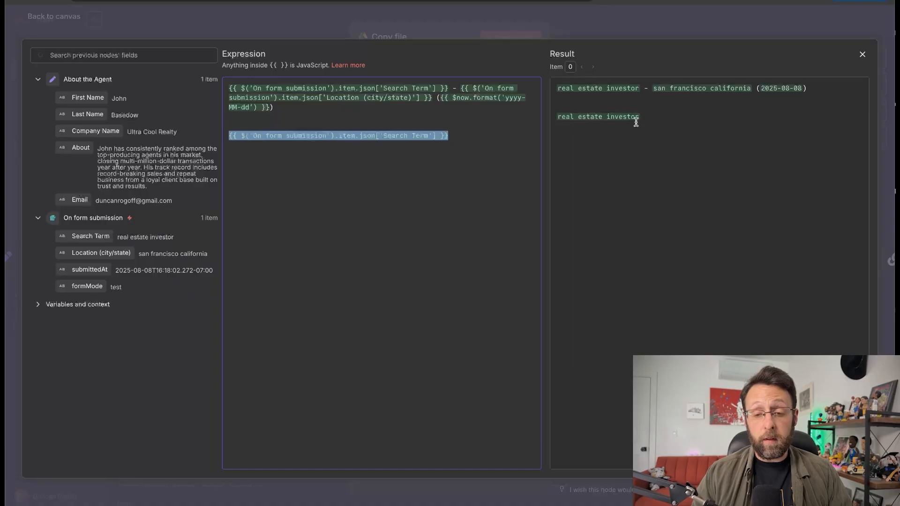
{"action": "left_click", "coordinate": [396, 195]}
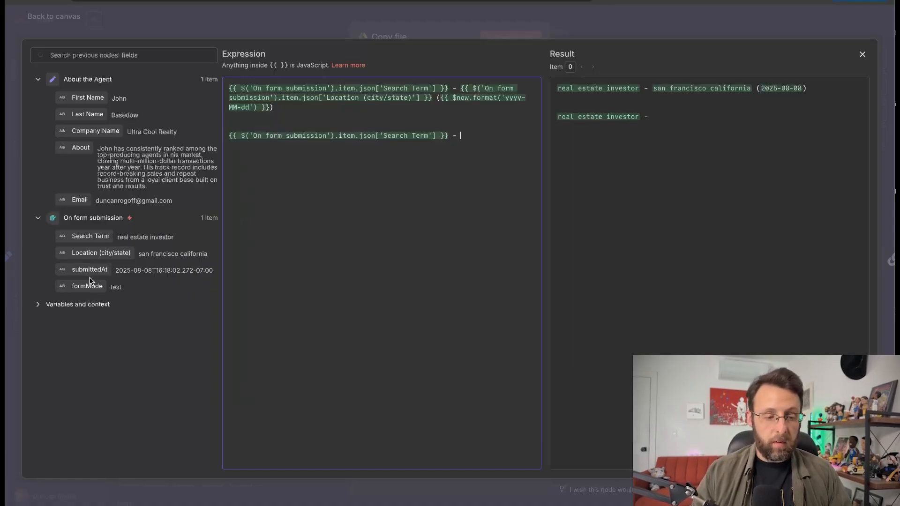
{"action": "left_click_drag", "start_coordinate": [92, 253], "coordinate": [464, 138]}
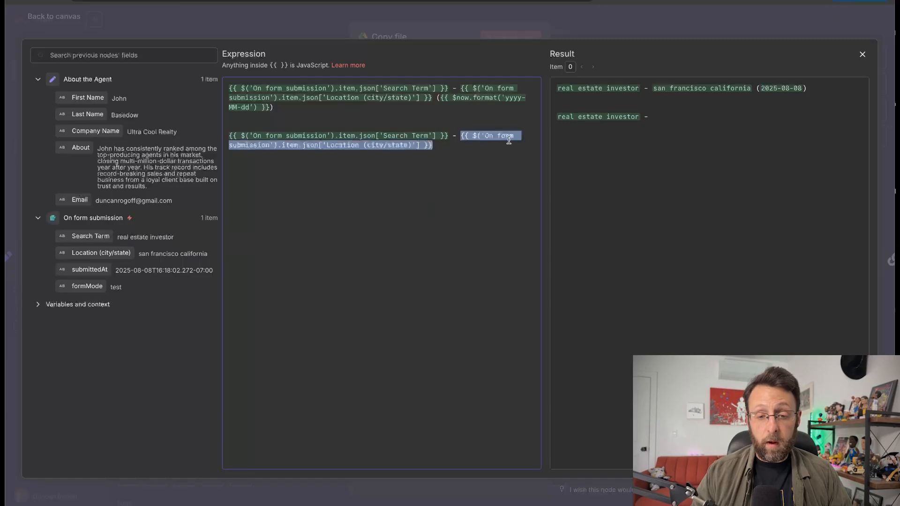
{"action": "left_click", "coordinate": [463, 152]}
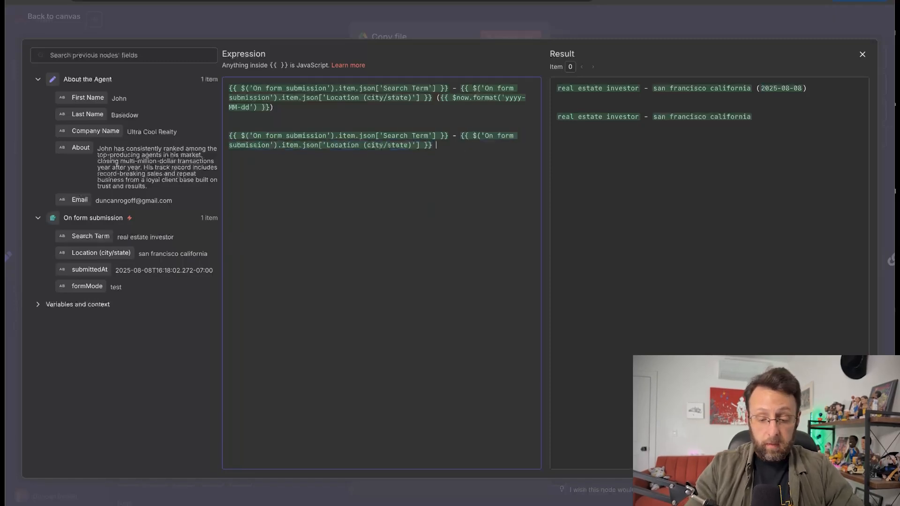
Append the current date in parentheses to the new File Name line, using $now.format('yyyy-MM-dd').
{"action": "type", "text": "("}
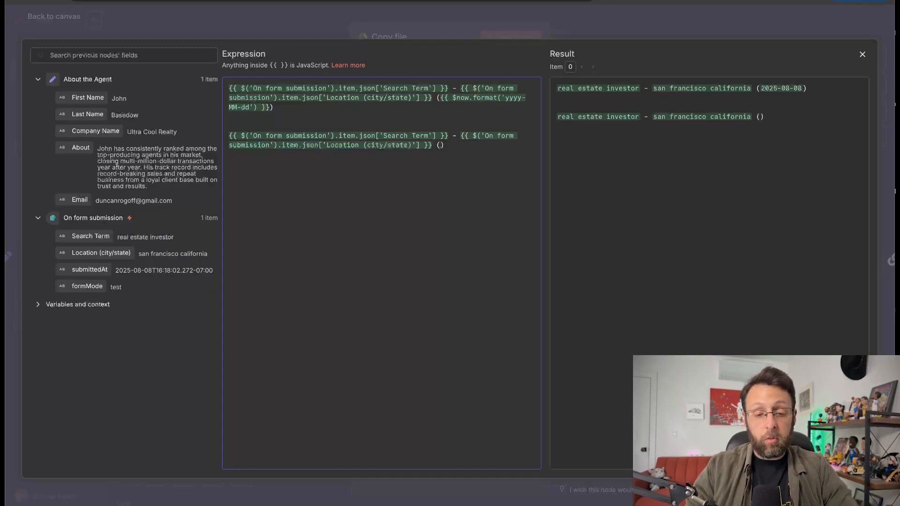
{"action": "type", "text": "{{ "}
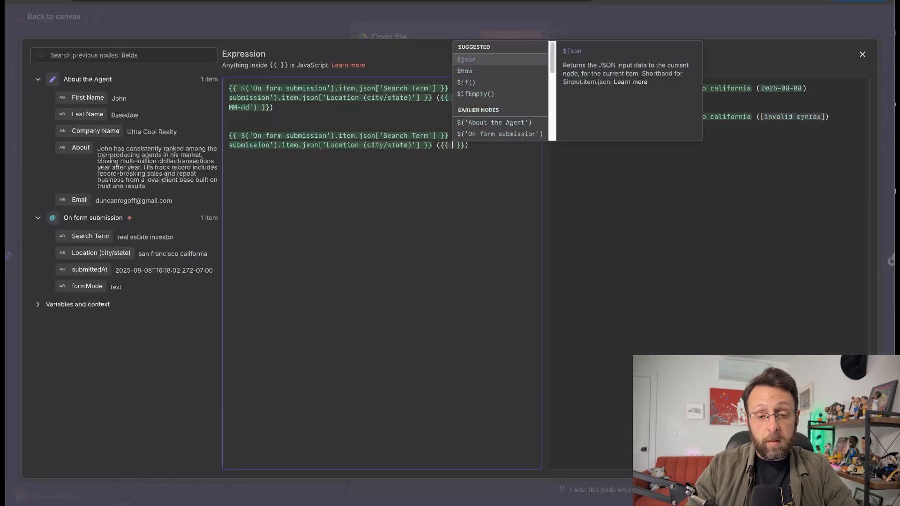
{"action": "type", "text": "$"}
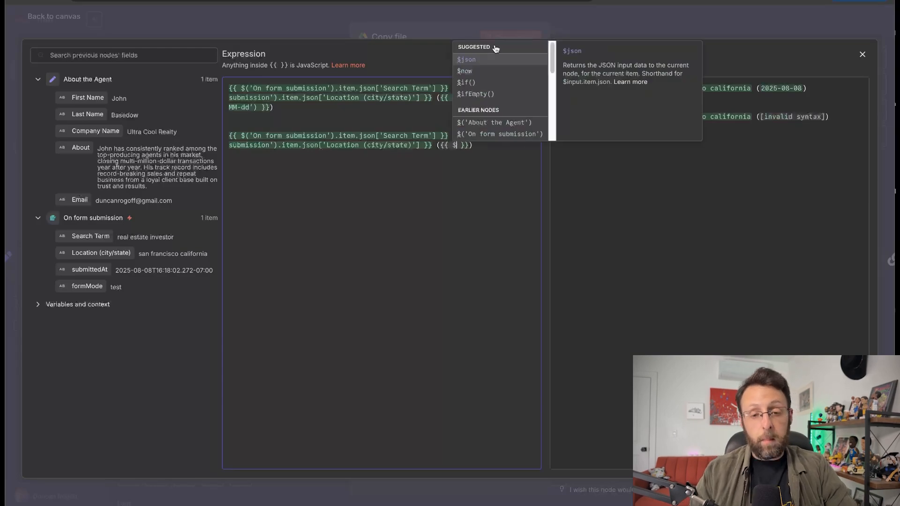
{"action": "left_click", "coordinate": [463, 73]}
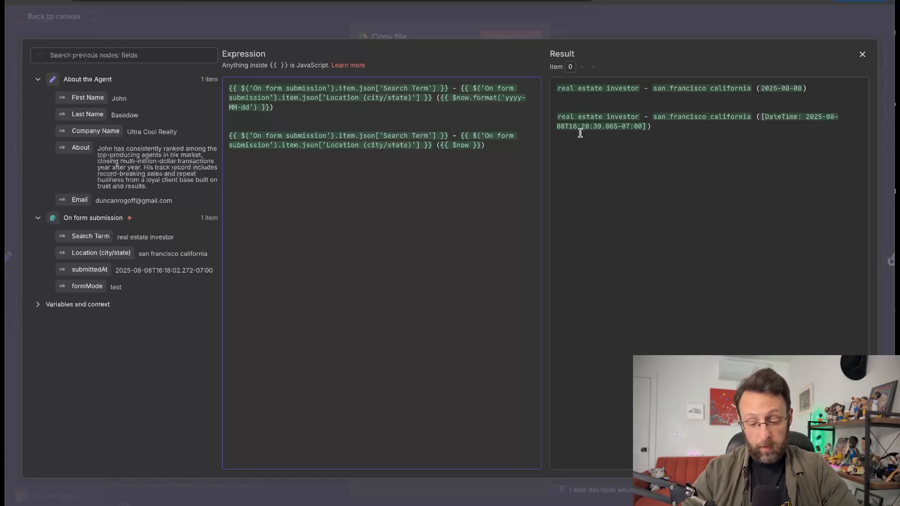
{"action": "type", "text": ".format"}
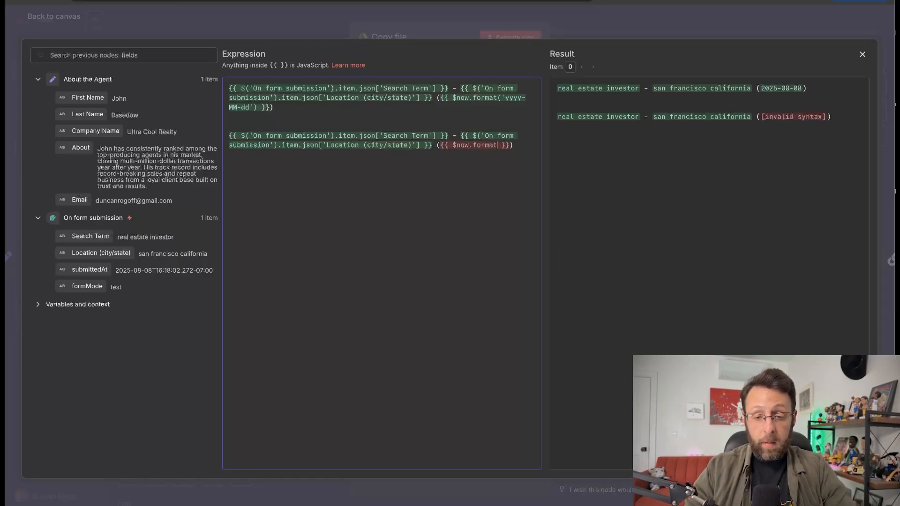
{"action": "type", "text": "()"}
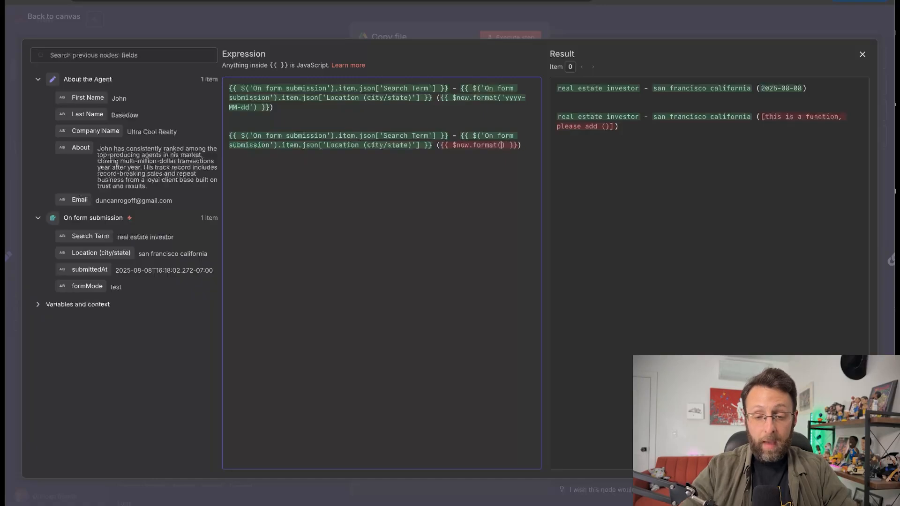
{"action": "type", "text": "'yy"}
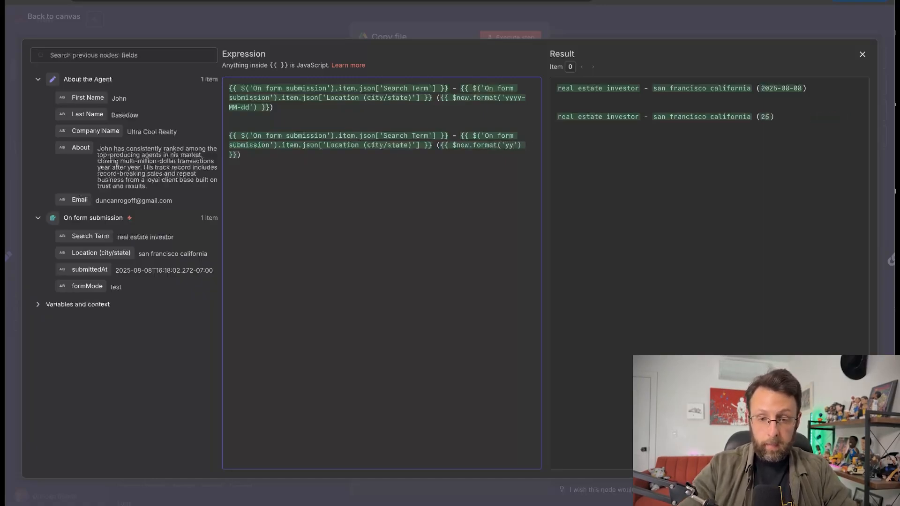
{"action": "type", "text": "yy-MM"}
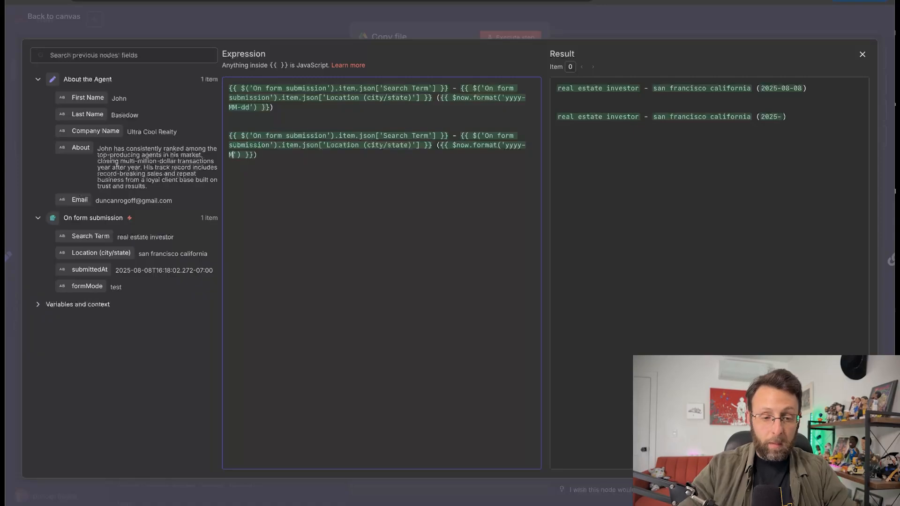
{"action": "type", "text": "-dd"}
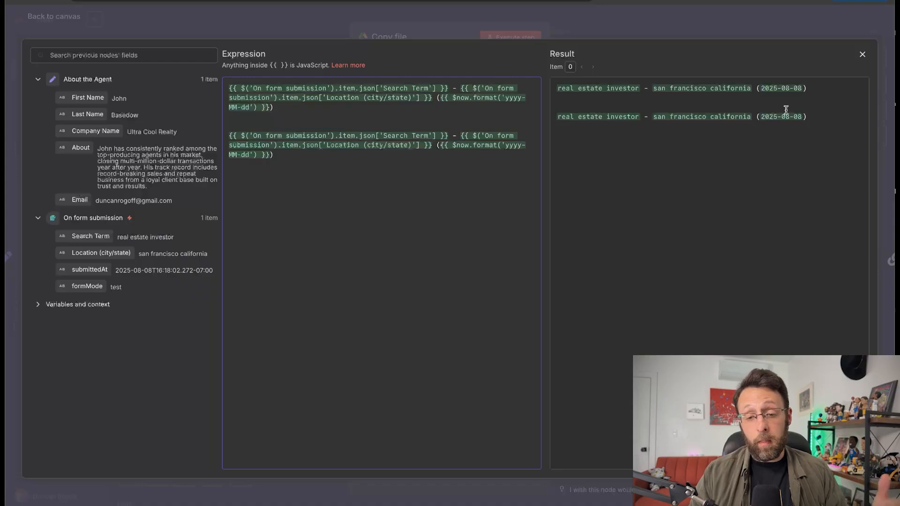
Delete the duplicate second line from the File Name expression and close the expression editor.
{"action": "left_click_drag", "start_coordinate": [311, 156], "coordinate": [203, 120]}
{"action": "key", "text": "BackSpace"}
{"action": "left_click", "coordinate": [262, 21]}
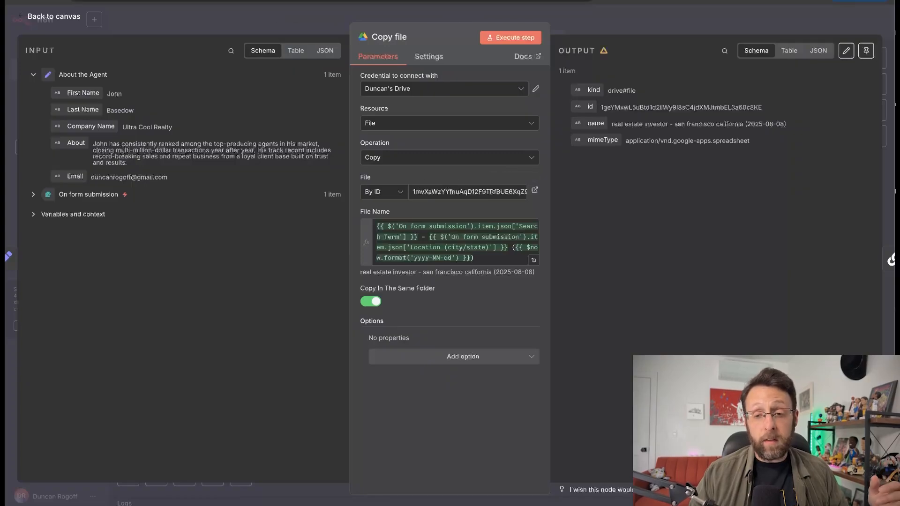
Switch to the Lead Template spreadsheet in Google Sheets and locate the file ID in its URL.
{"action": "left_click", "coordinate": [379, 18]}
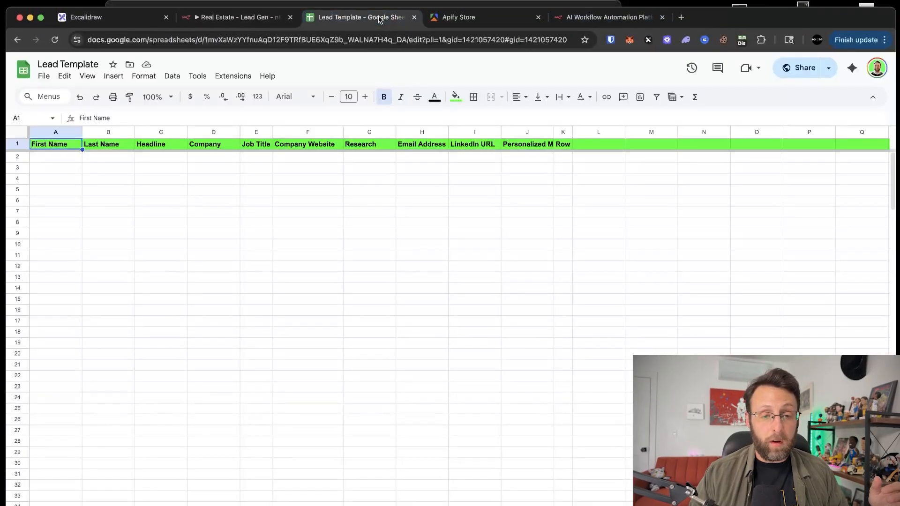
{"action": "left_click", "coordinate": [265, 43]}
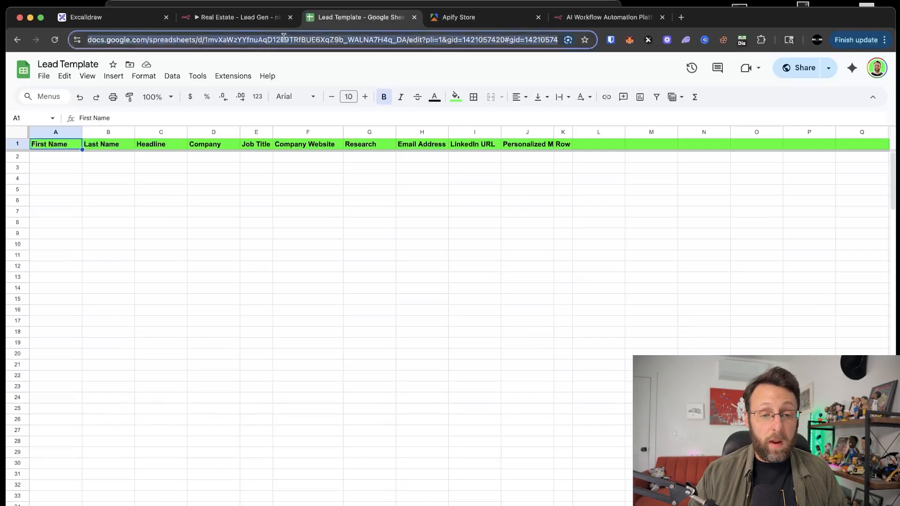
{"action": "left_click", "coordinate": [284, 39]}
{"action": "left_click_drag", "start_coordinate": [229, 40], "coordinate": [429, 38]}
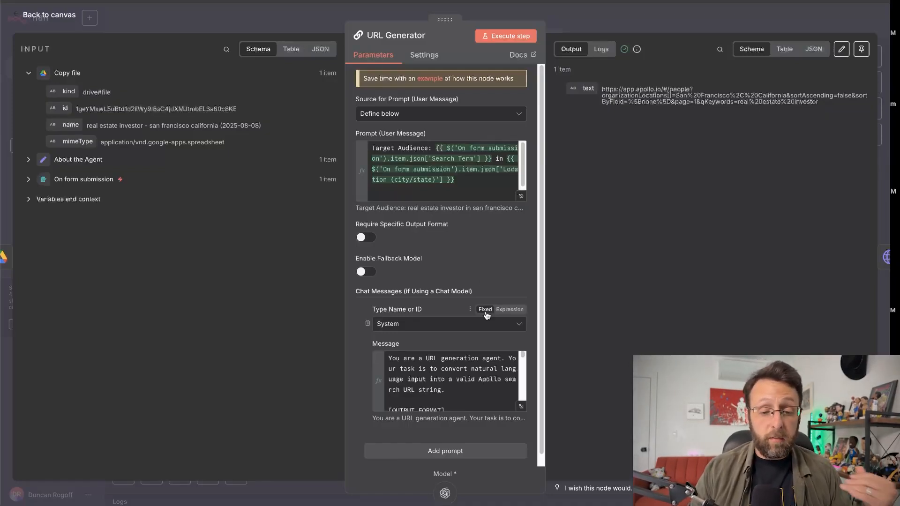
In n8n's URL Generator node, review the system message with its example Apollo URL and the Target Audience user prompt.
{"action": "left_click", "coordinate": [521, 406]}
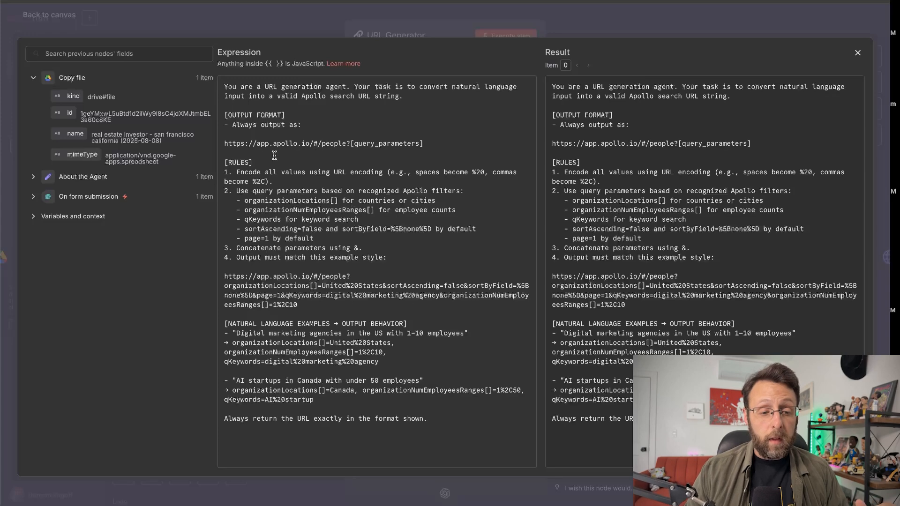
{"action": "left_click", "coordinate": [301, 203]}
{"action": "left_click_drag", "start_coordinate": [224, 276], "coordinate": [338, 314]}
{"action": "left_click", "coordinate": [358, 295]}
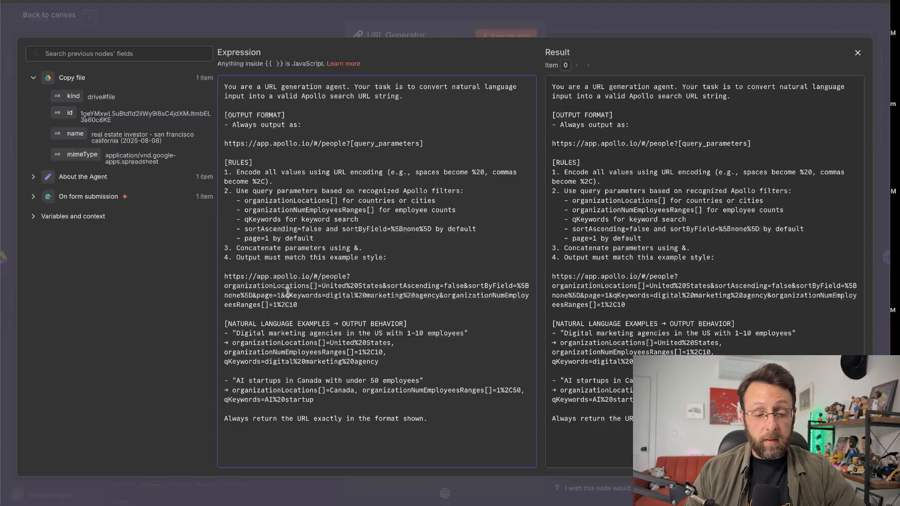
{"action": "left_click", "coordinate": [272, 16]}
{"action": "left_click", "coordinate": [521, 197]}
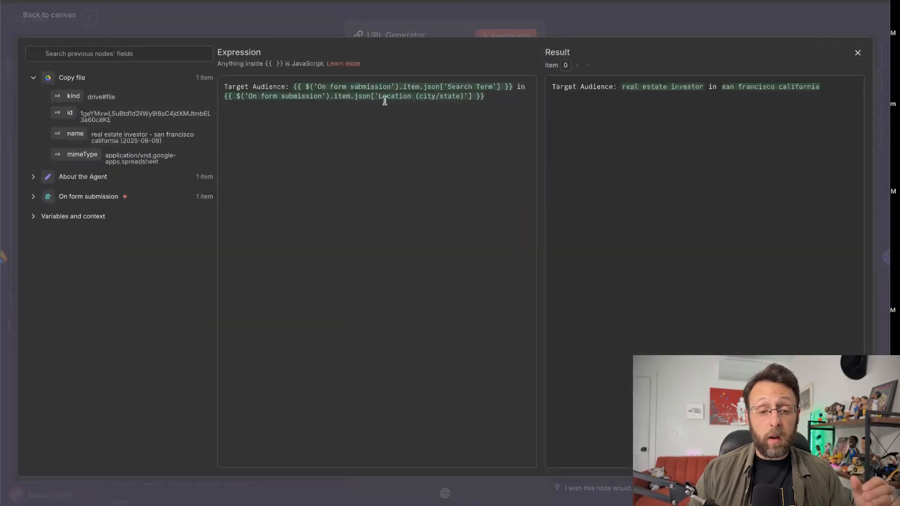
{"action": "left_click_drag", "start_coordinate": [659, 87], "coordinate": [675, 88]}
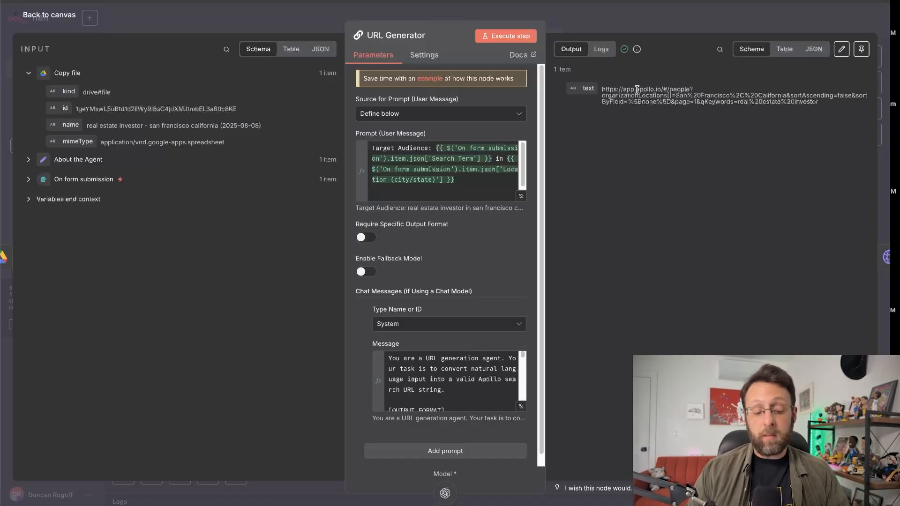
Examine the location and keyword parameters of the Apollo URL in the URL Generator's output, and revisit the system message.
{"action": "left_click_drag", "start_coordinate": [606, 127], "coordinate": [626, 101]}
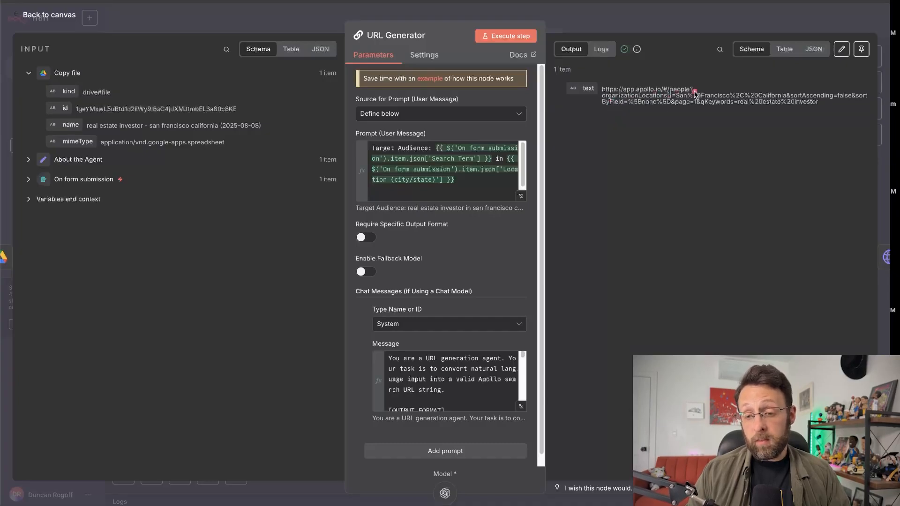
{"action": "left_click_drag", "start_coordinate": [665, 108], "coordinate": [696, 108]}
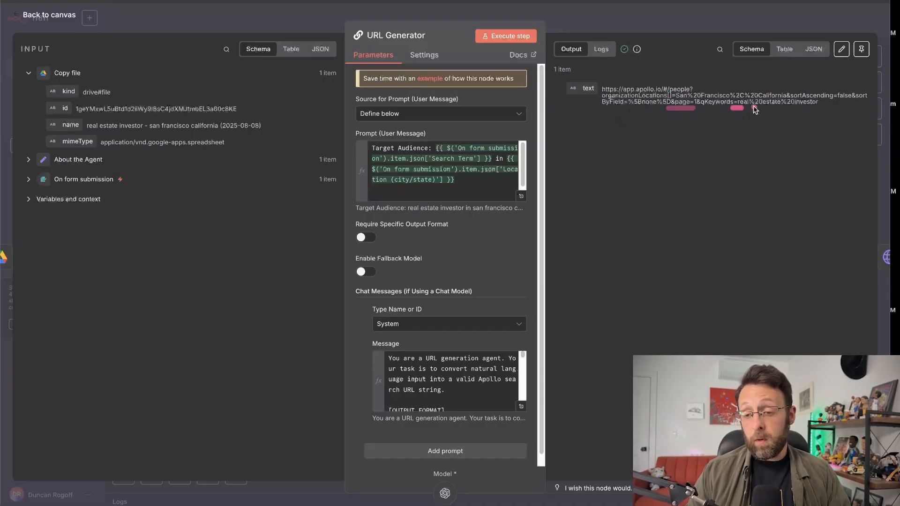
{"action": "left_click_drag", "start_coordinate": [762, 106], "coordinate": [823, 105]}
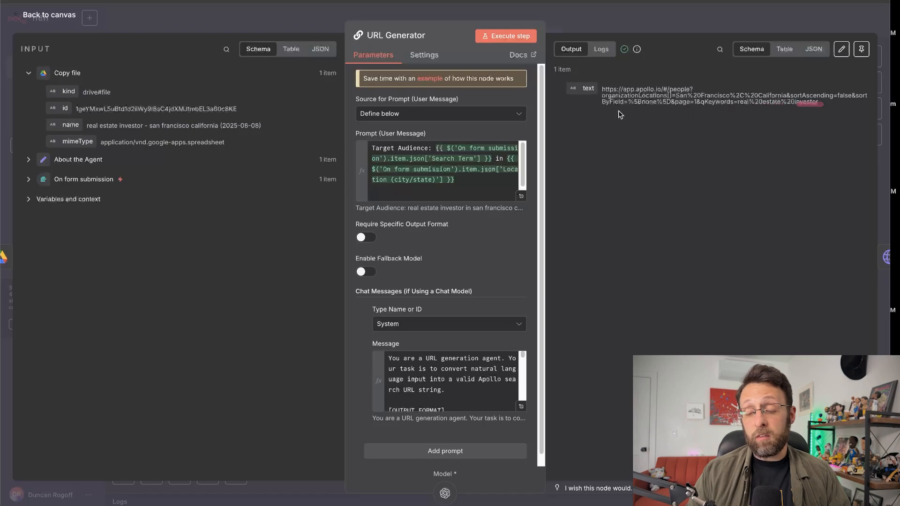
{"action": "left_click", "coordinate": [521, 407]}
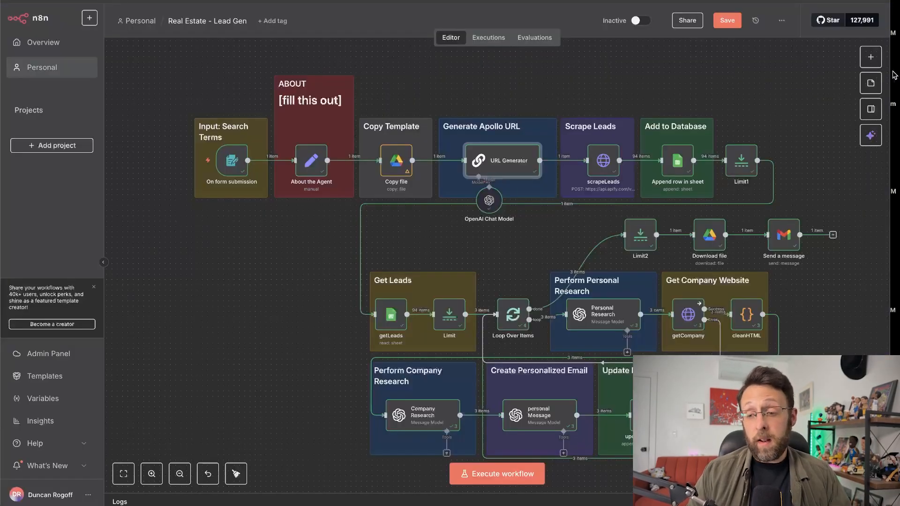
Add a Basic LLM Chain node with its prompt source set to Define below, and return to the canvas.
{"action": "left_click", "coordinate": [868, 57]}
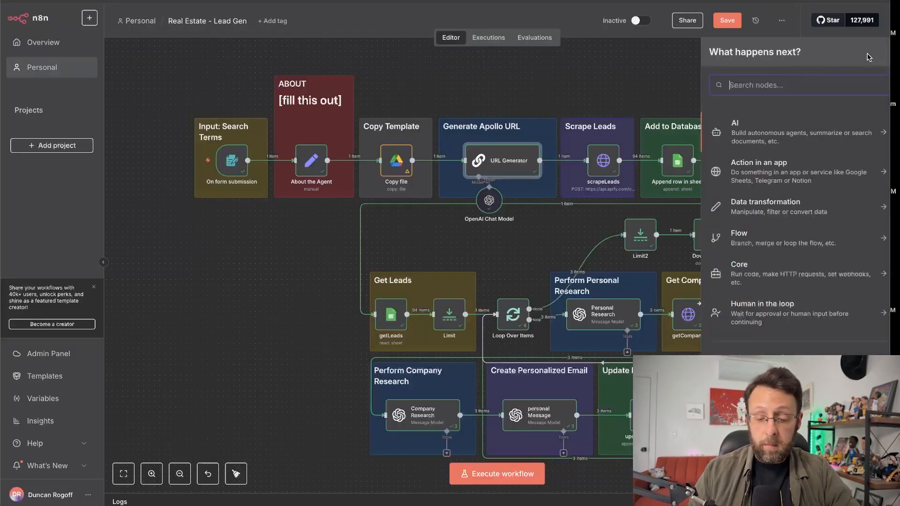
{"action": "type", "text": "basic"}
{"action": "left_click", "coordinate": [749, 125]}
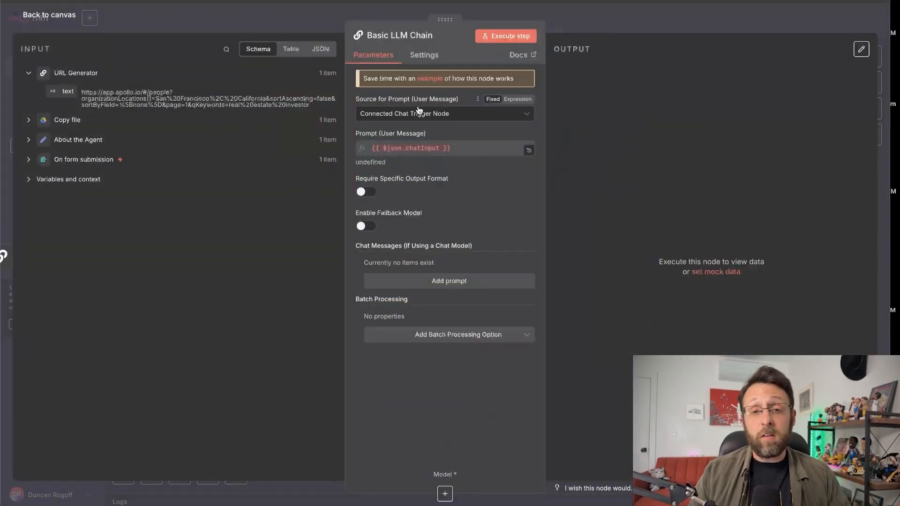
{"action": "left_click", "coordinate": [409, 115]}
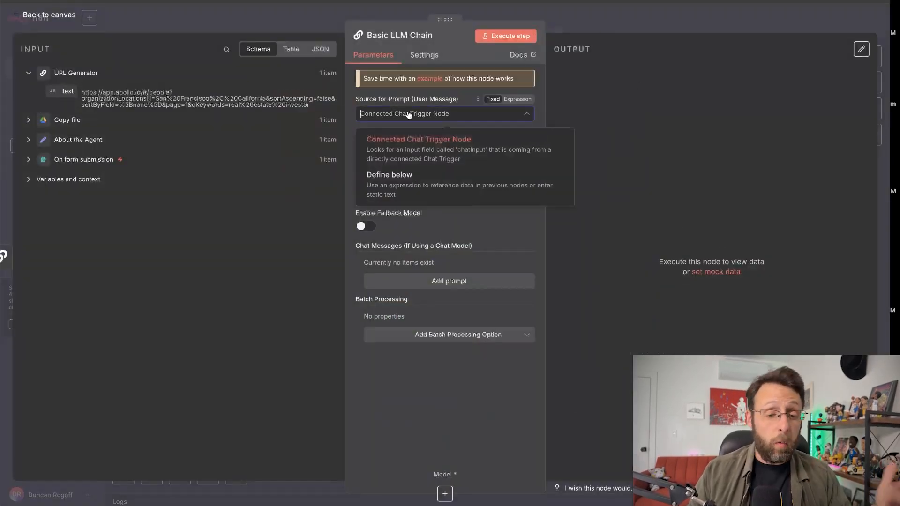
{"action": "left_click", "coordinate": [389, 175]}
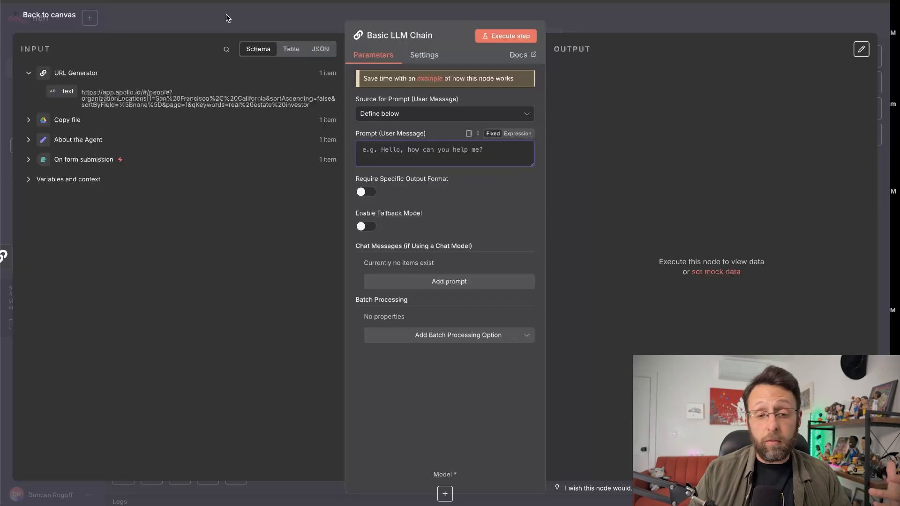
{"action": "left_click", "coordinate": [227, 17]}
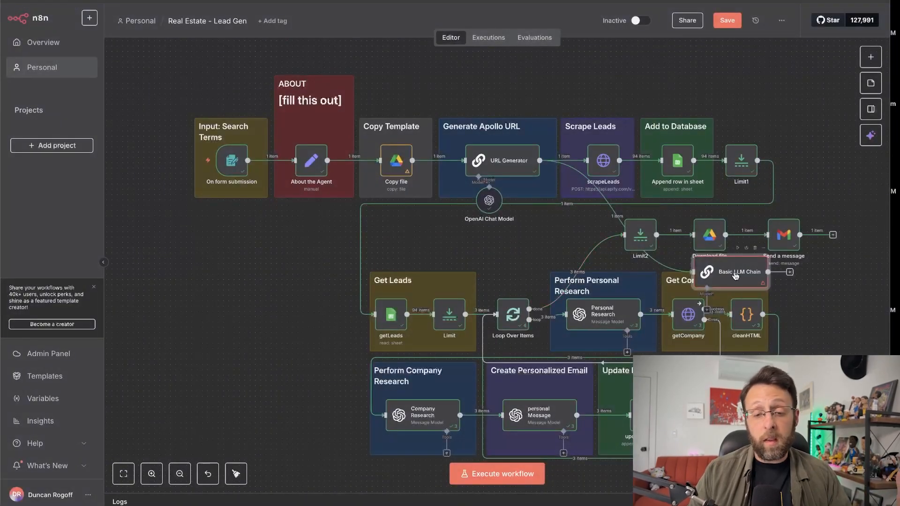
Move the Basic LLM Chain node to empty canvas space, remove its connection from URL Generator and delete the node.
{"action": "left_click_drag", "start_coordinate": [734, 276], "coordinate": [226, 323]}
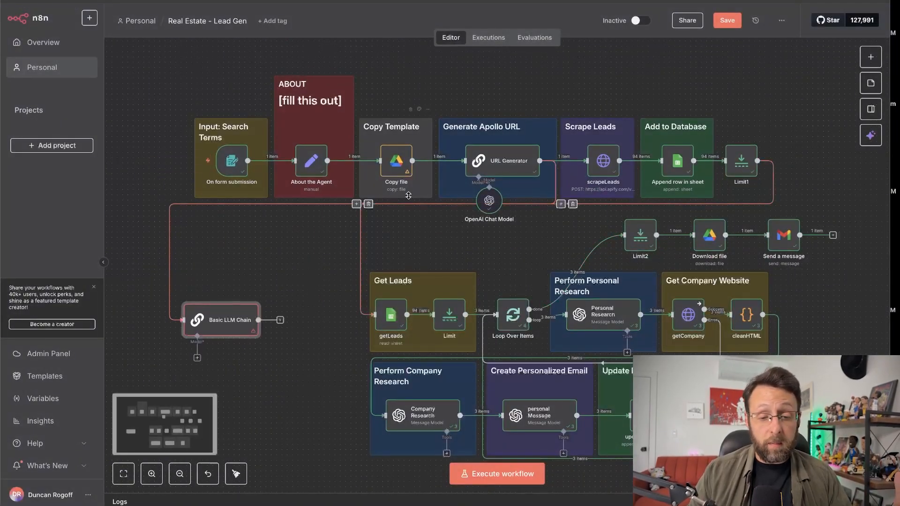
{"action": "left_click", "coordinate": [573, 204]}
{"action": "scroll", "coordinate": [164, 394], "scroll_direction": "up", "scroll_amount": 3}
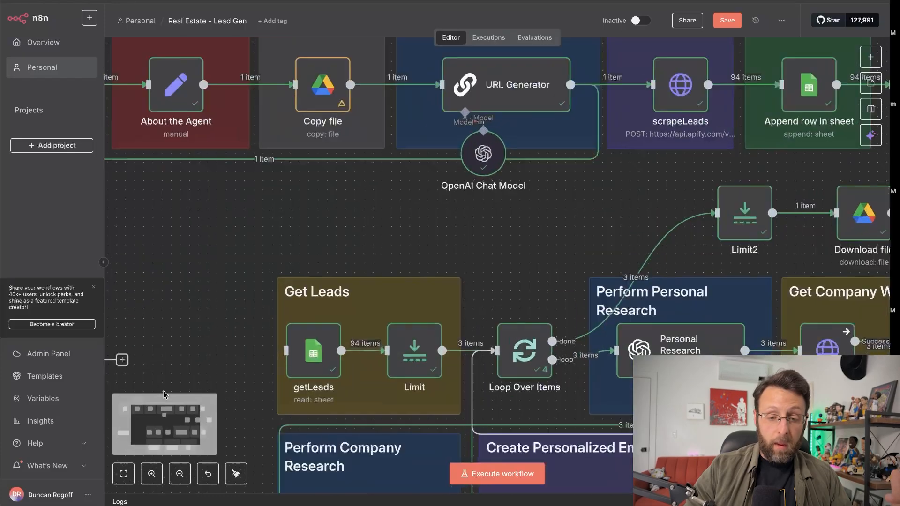
{"action": "scroll", "coordinate": [181, 374], "scroll_direction": "down", "scroll_amount": 4}
{"action": "scroll", "coordinate": [181, 375], "scroll_direction": "left", "scroll_amount": 4}
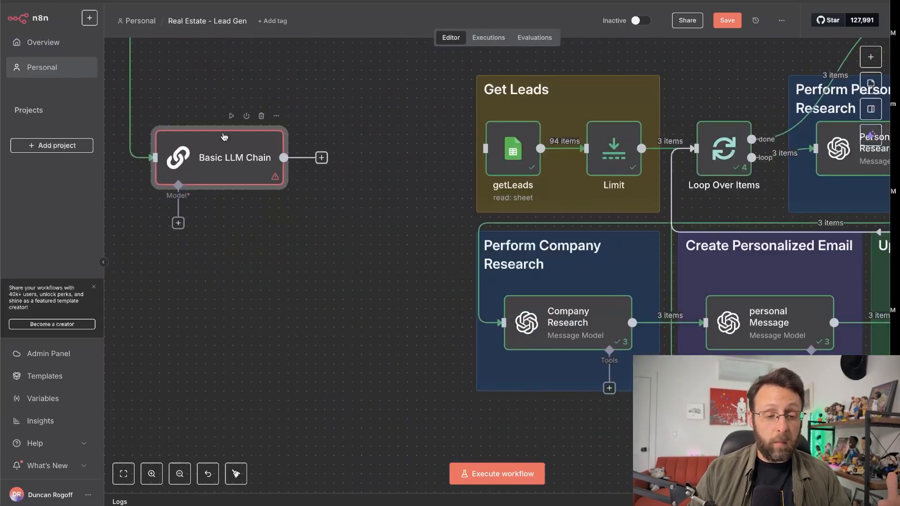
{"action": "left_click", "coordinate": [261, 116]}
Try an Anthropic Chat Model in place of the URL Generator's OpenAI Chat Model, and disconnect the Anthropic model again.
{"action": "scroll", "coordinate": [447, 215], "scroll_direction": "up", "scroll_amount": 5}
{"action": "scroll", "coordinate": [447, 215], "scroll_direction": "right", "scroll_amount": 3}
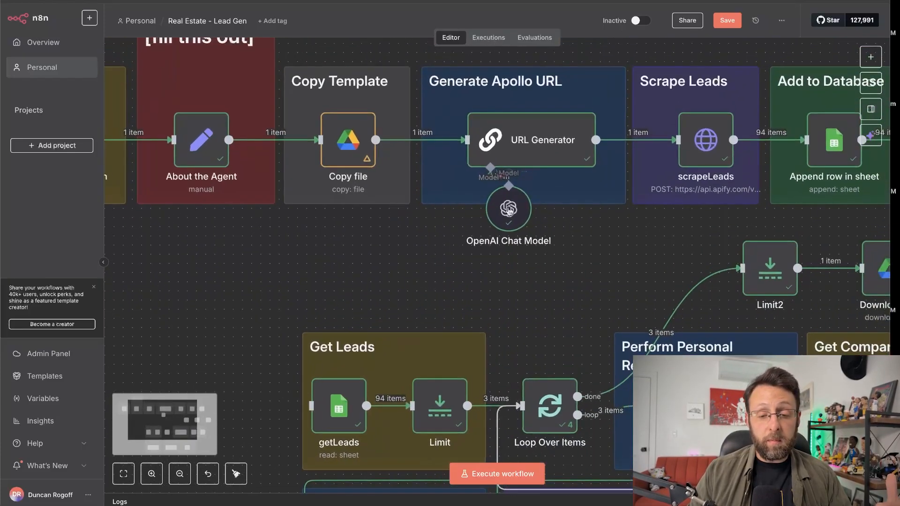
{"action": "left_click", "coordinate": [438, 200]}
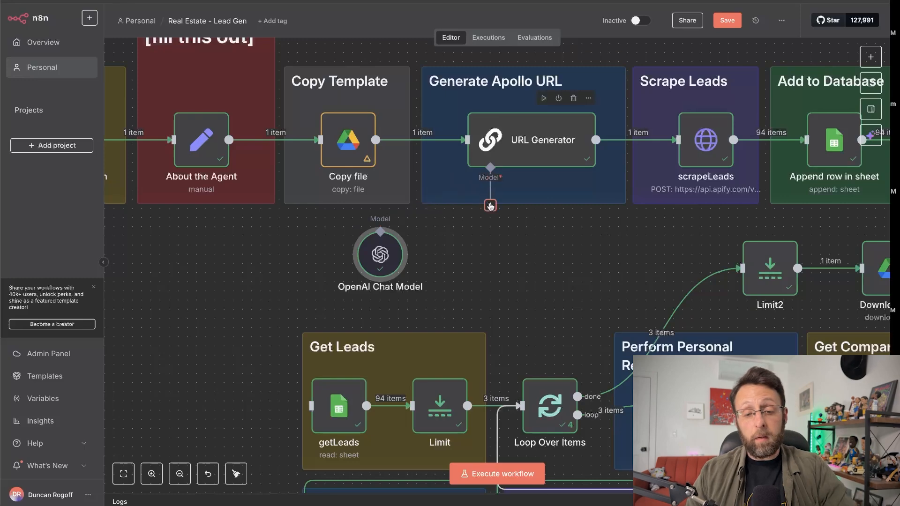
{"action": "left_click", "coordinate": [490, 206]}
{"action": "type", "text": "claud"}
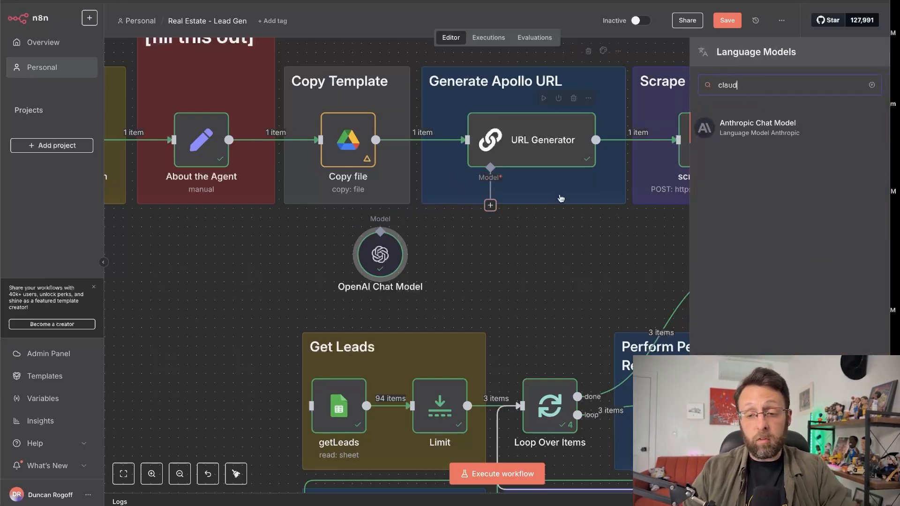
{"action": "left_click", "coordinate": [727, 133]}
{"action": "left_click", "coordinate": [267, 25]}
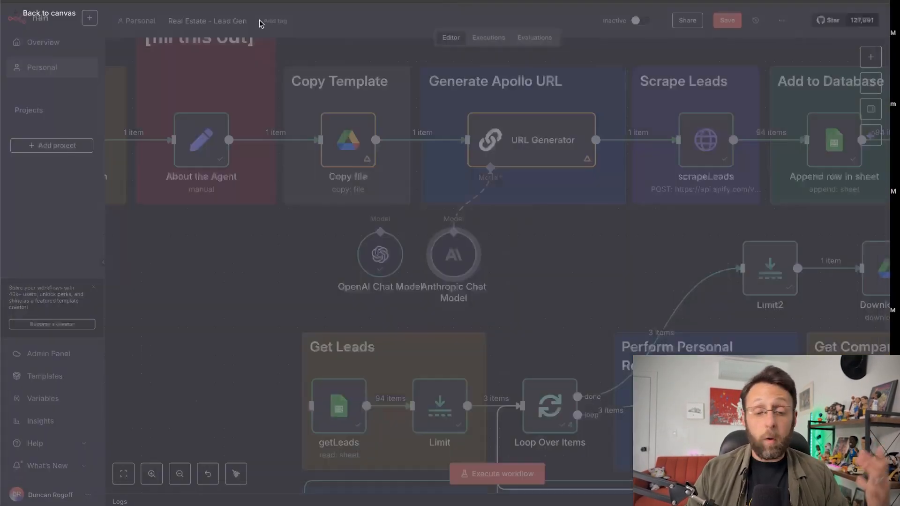
{"action": "left_click", "coordinate": [472, 203]}
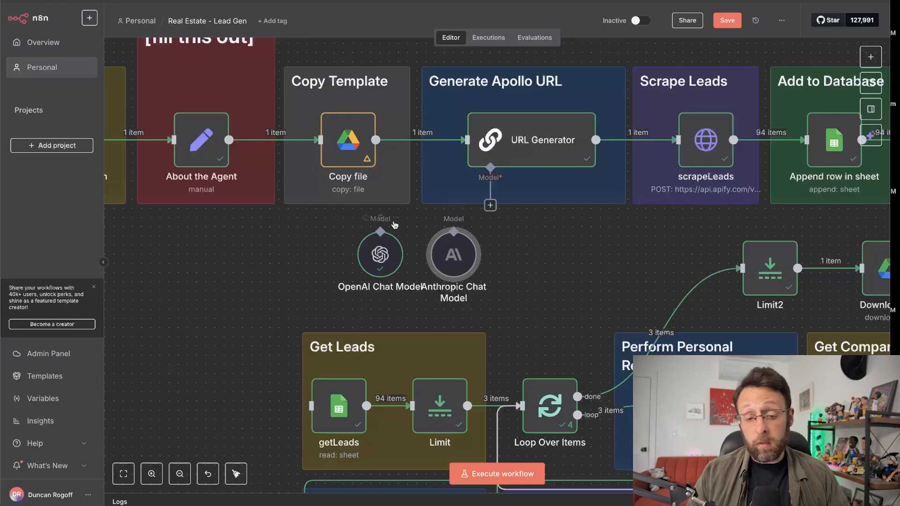
Reopen the URL Generator node to review its parameters and output.
{"action": "double_click", "coordinate": [532, 140]}
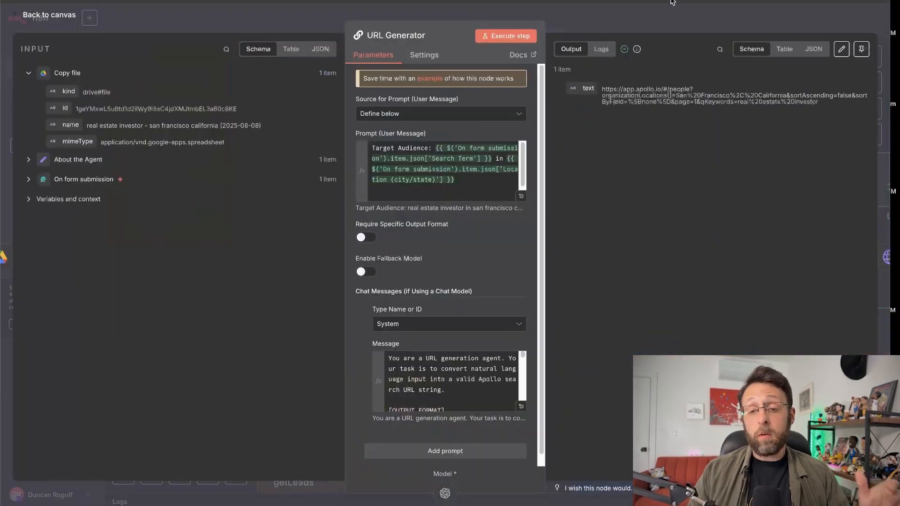
Leave the URL Generator node, switch to the Apify Store and browse its suggested and general Actors.
{"action": "left_click", "coordinate": [664, 13]}
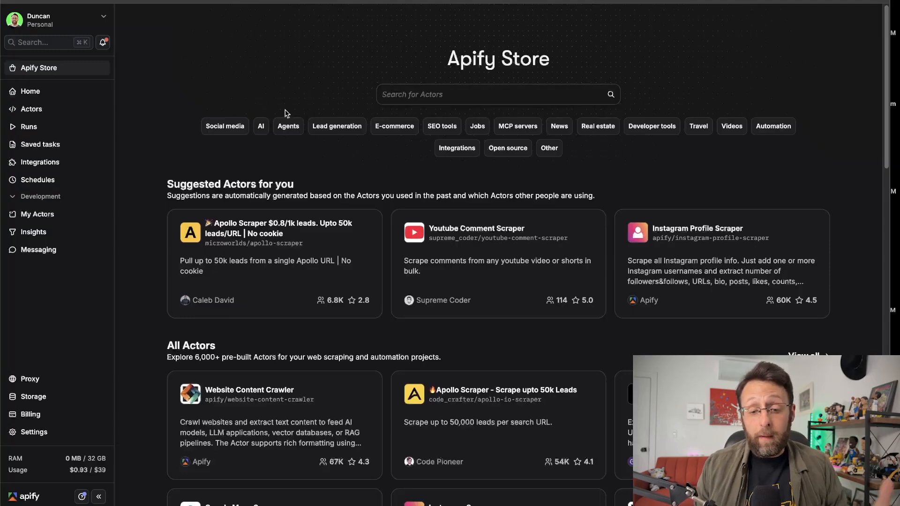
{"action": "scroll", "coordinate": [692, 262], "scroll_direction": "down", "scroll_amount": 5}
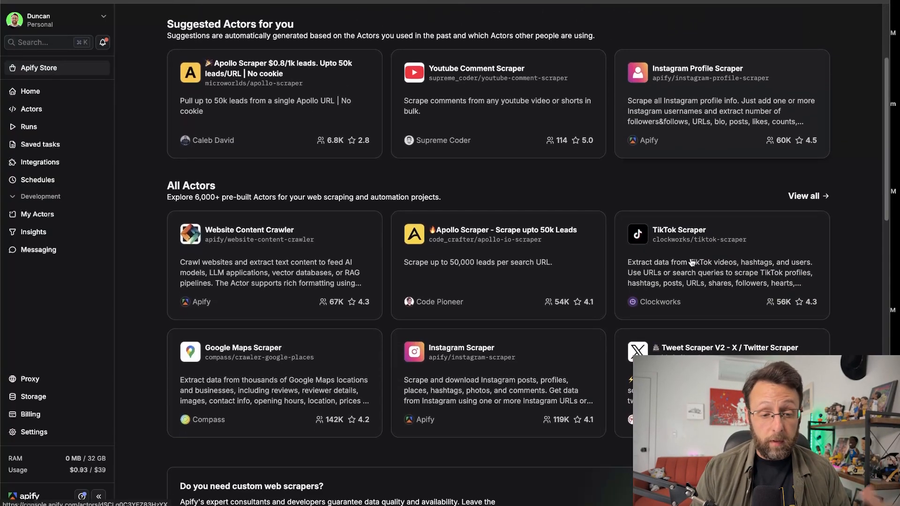
{"action": "scroll", "coordinate": [457, 246], "scroll_direction": "down", "scroll_amount": 8}
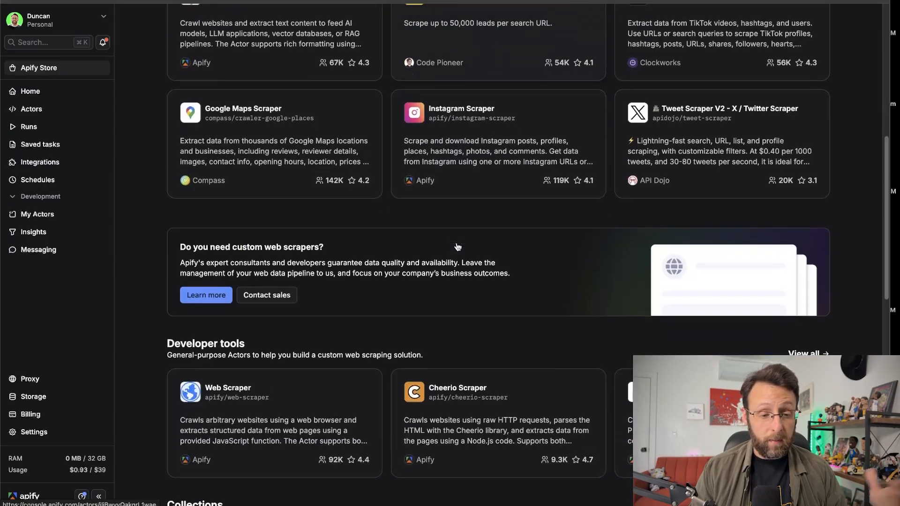
{"action": "scroll", "coordinate": [357, 237], "scroll_direction": "up", "scroll_amount": 13}
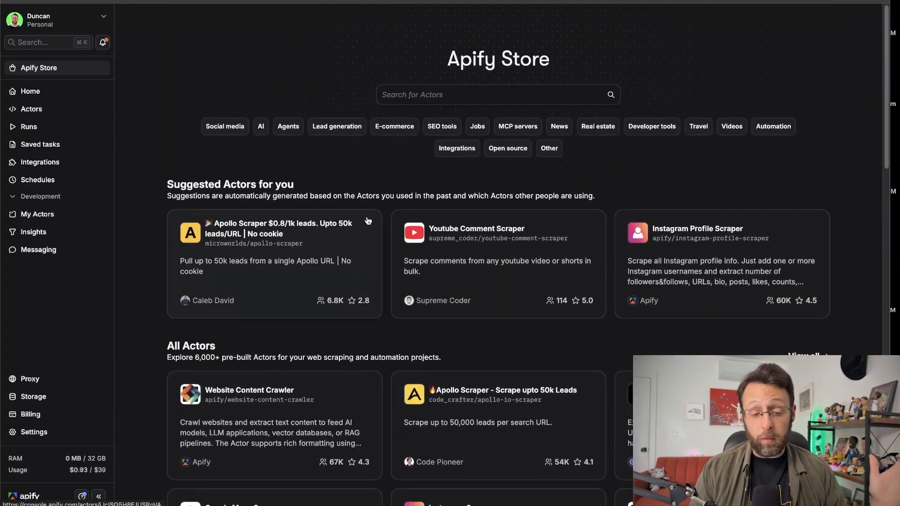
Search the Apify Store for "apollo" and open the "Apollo Scraper - Scrape upto 50k Leads" Actor.
{"action": "left_click", "coordinate": [436, 94]}
{"action": "type", "text": "apollo"}
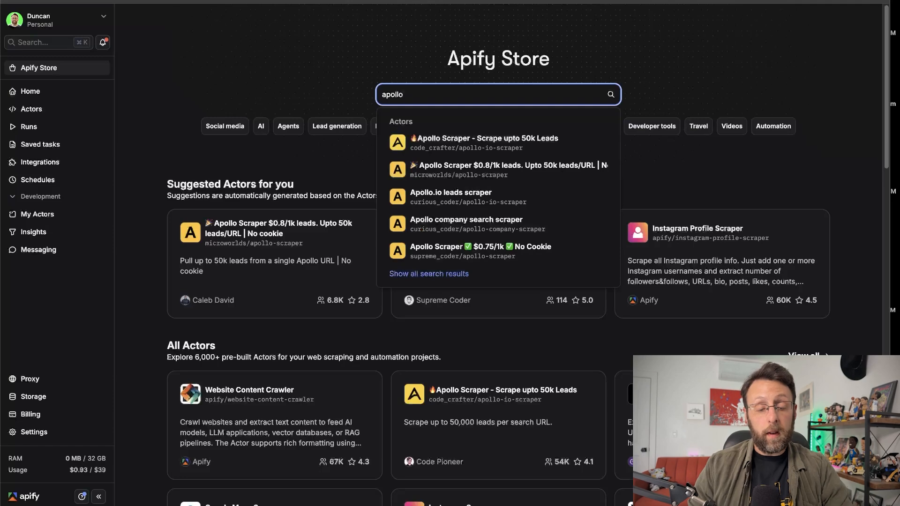
{"action": "left_click", "coordinate": [437, 138]}
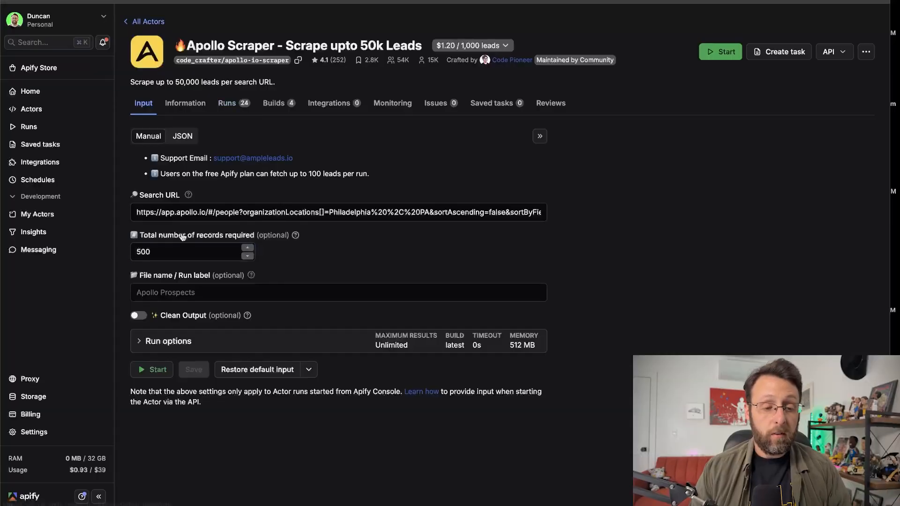
Show the Apollo Scraper's input as JSON and select the entire input code.
{"action": "left_click", "coordinate": [144, 209]}
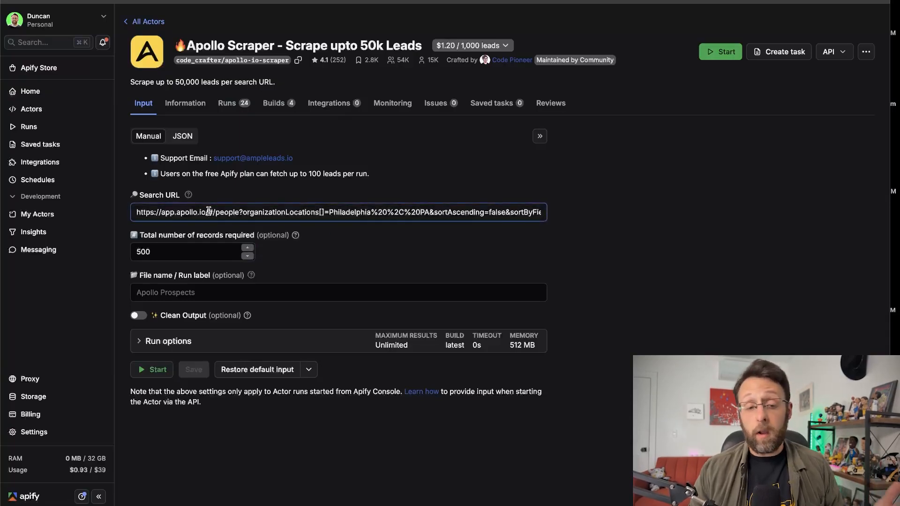
{"action": "left_click", "coordinate": [176, 135]}
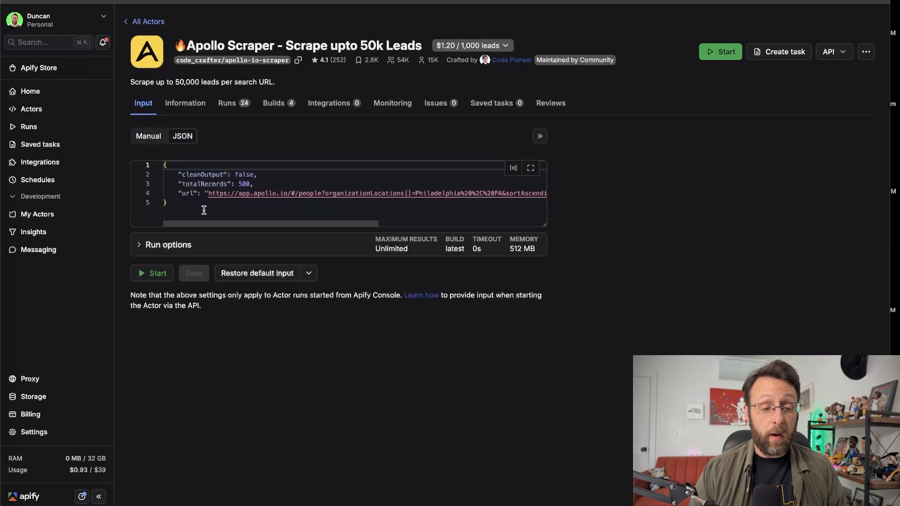
{"action": "key", "text": "super+a"}
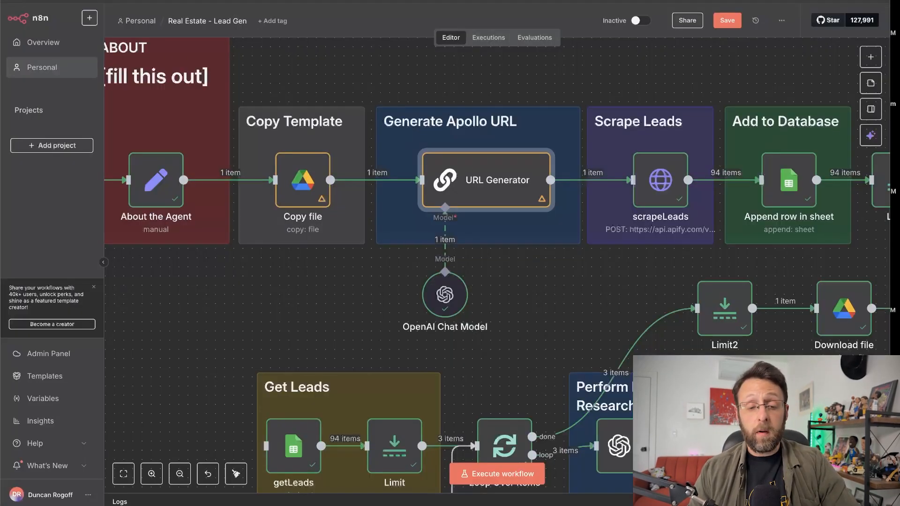
Back in the n8n workflow, open the scrapeLeads node to view its request settings and return to the canvas.
{"action": "scroll", "coordinate": [443, 189], "scroll_direction": "up", "scroll_amount": 3}
{"action": "double_click", "coordinate": [443, 189]}
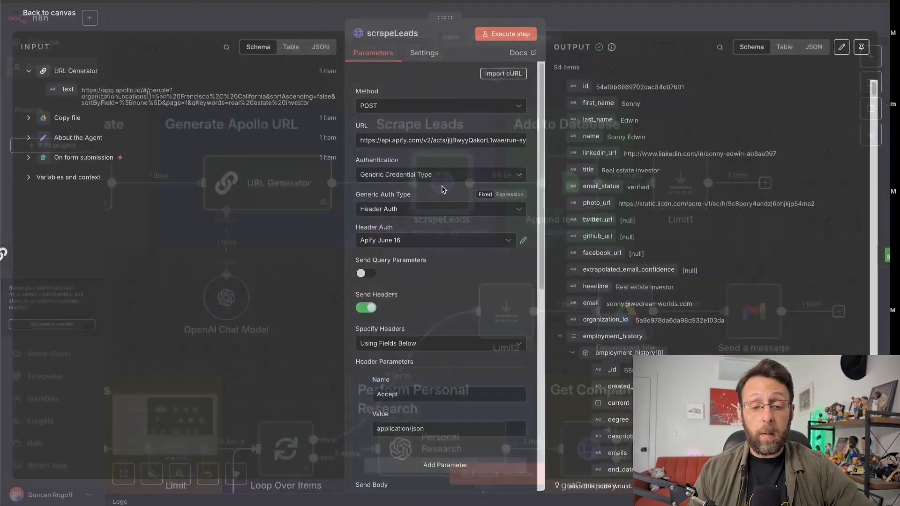
{"action": "left_click", "coordinate": [284, 26]}
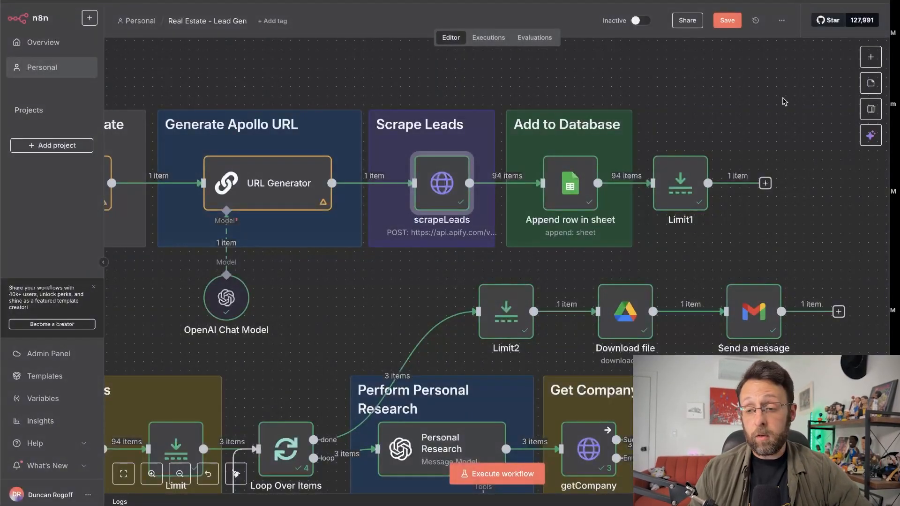
Try adding a blank HTTP Request node after scrapeLeads and leave its settings.
{"action": "left_click", "coordinate": [870, 57]}
{"action": "type", "text": "http"}
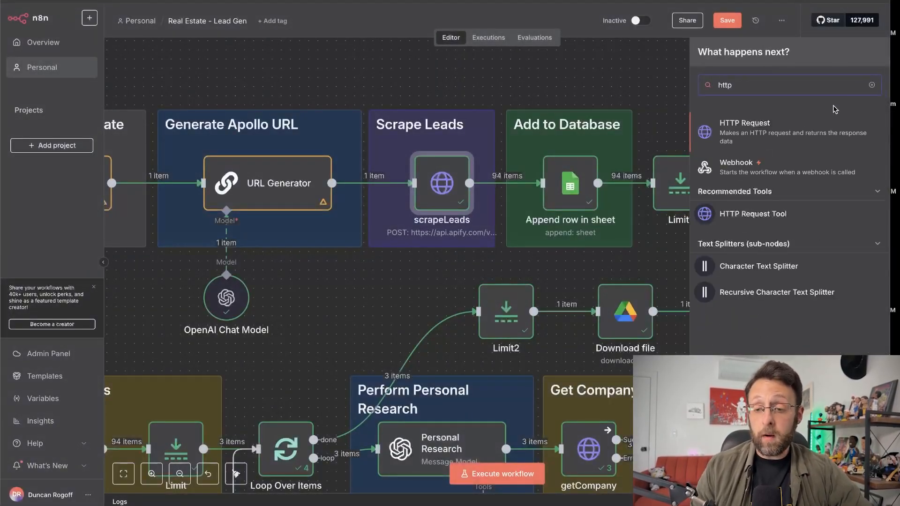
{"action": "left_click", "coordinate": [792, 135]}
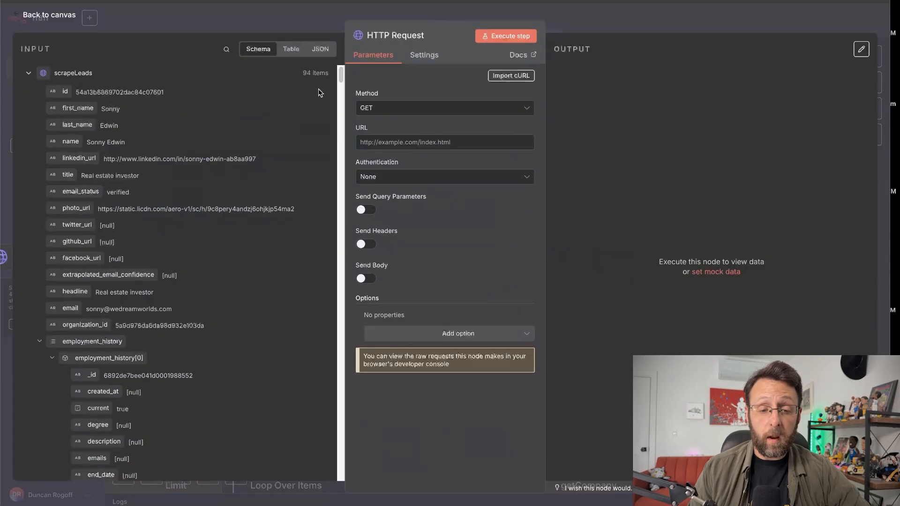
{"action": "left_click", "coordinate": [233, 28]}
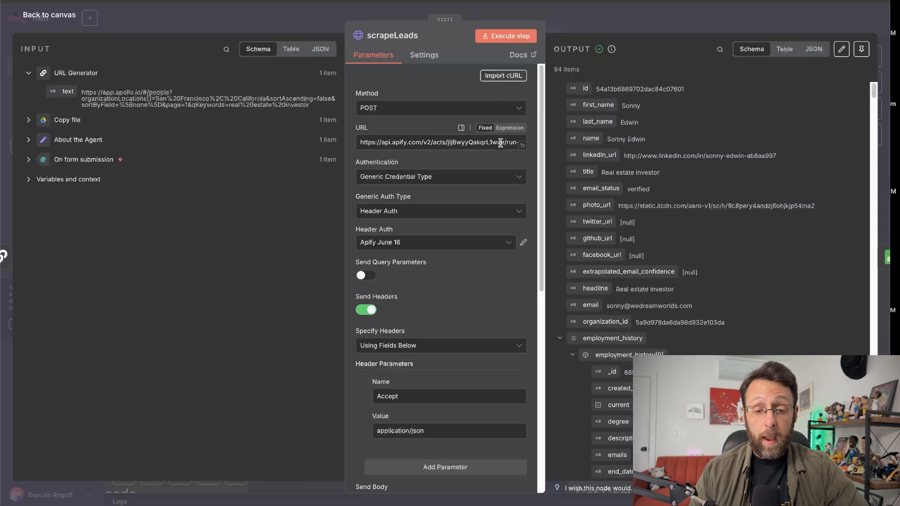
Open the scrapeLeads request URL in the enlarged editor and highlight the Actor ID within it.
{"action": "left_click", "coordinate": [523, 146]}
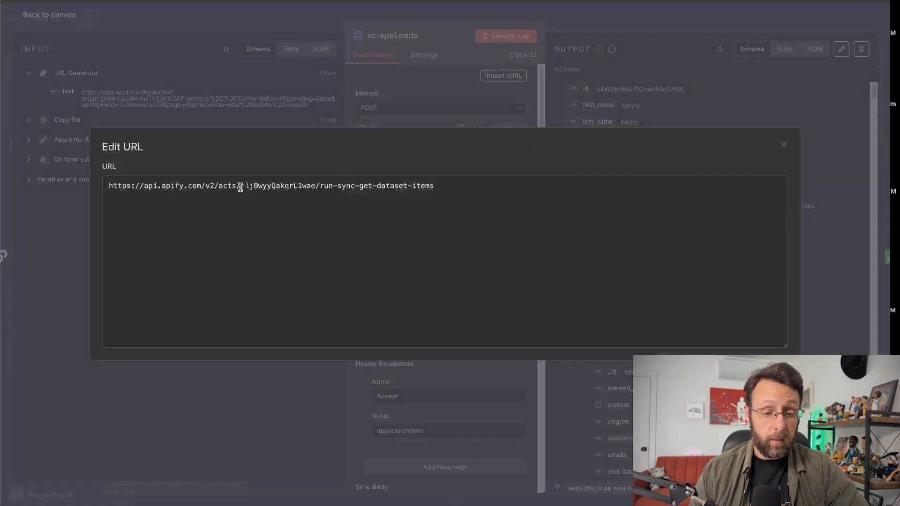
{"action": "left_click_drag", "start_coordinate": [243, 186], "coordinate": [310, 186]}
{"action": "left_click", "coordinate": [257, 189]}
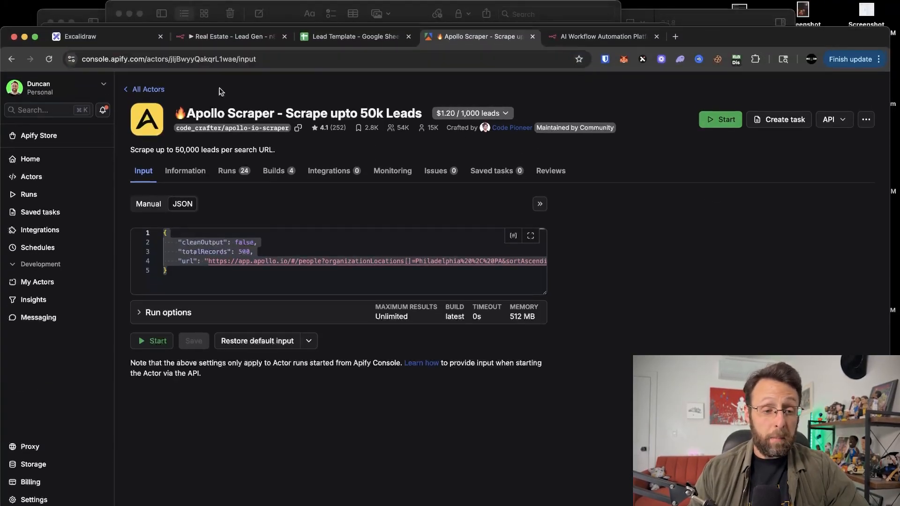
Compare the Actor ID in the Apify page address with the one in the scrapeLeads URL, and close the URL editor.
{"action": "left_click_drag", "start_coordinate": [168, 59], "coordinate": [237, 58]}
{"action": "left_click", "coordinate": [232, 37]}
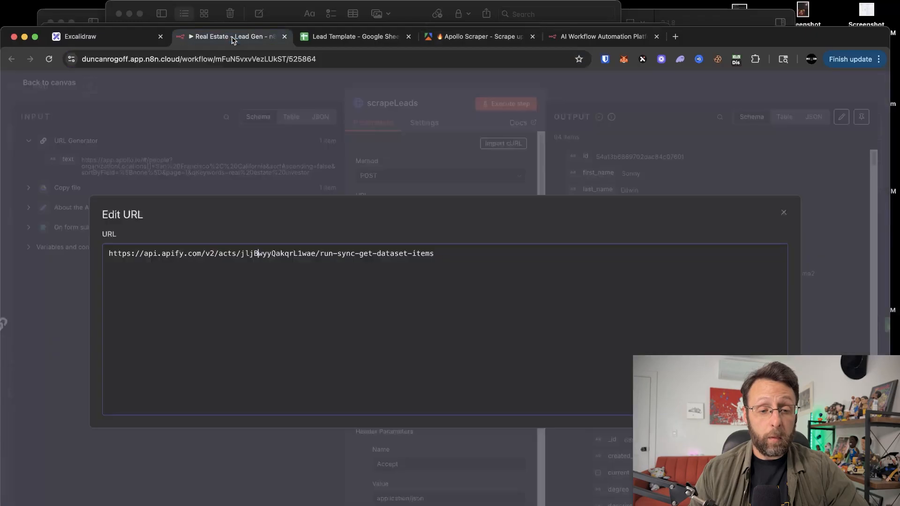
{"action": "left_click_drag", "start_coordinate": [245, 255], "coordinate": [318, 255]}
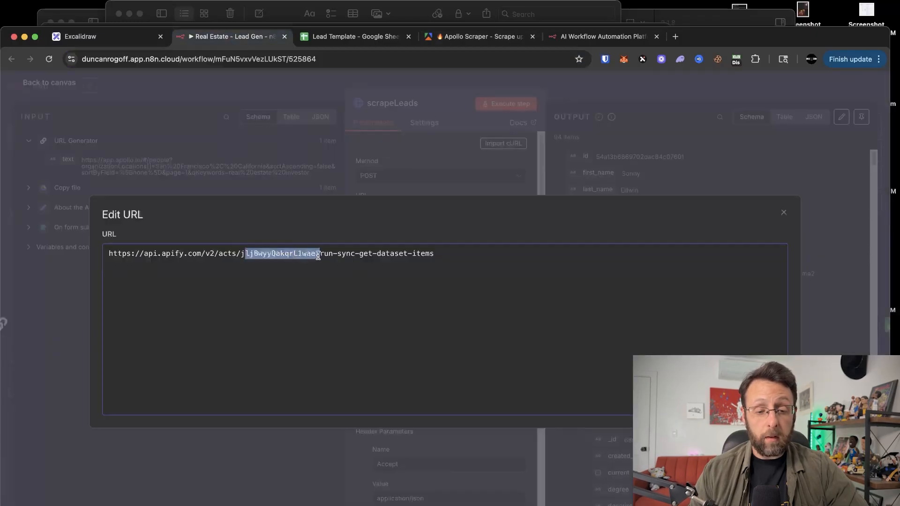
{"action": "key", "text": "Escape"}
{"action": "left_click_drag", "start_coordinate": [741, 44], "coordinate": [741, 0]}
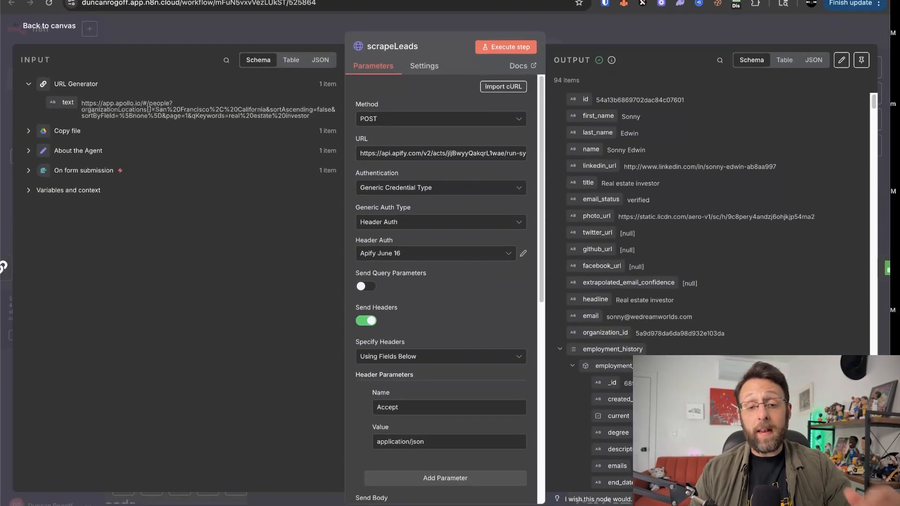
Open the HTTP Request node documentation from scrapeLeads and read through its introduction and node parameters.
{"action": "left_click", "coordinate": [533, 68]}
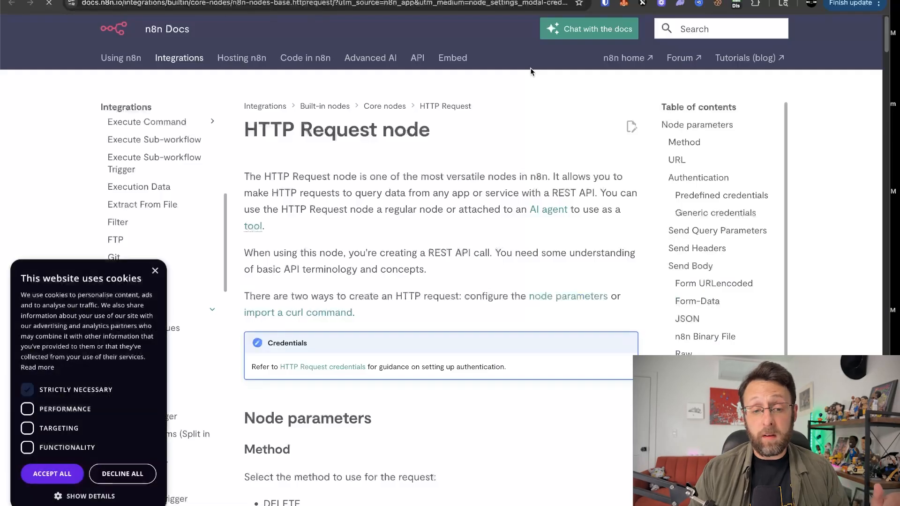
{"action": "scroll", "coordinate": [398, 229], "scroll_direction": "down", "scroll_amount": 10}
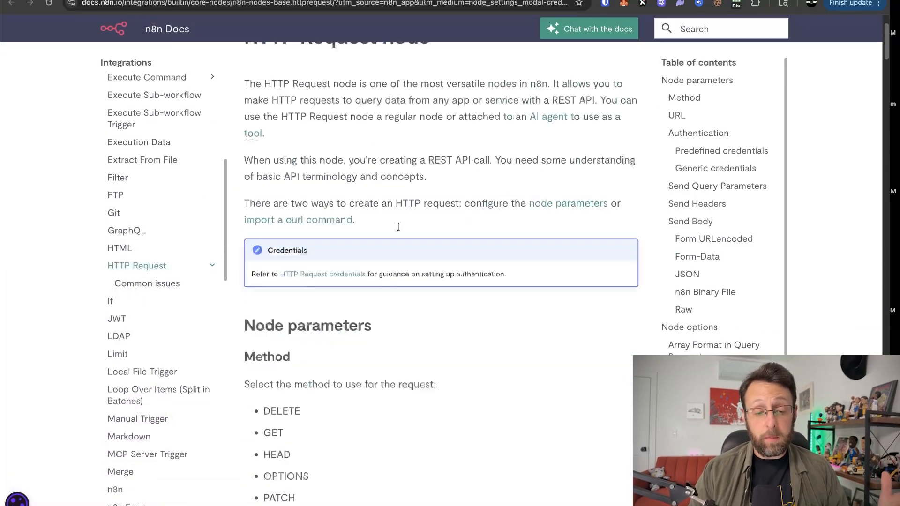
{"action": "scroll", "coordinate": [398, 230], "scroll_direction": "down", "scroll_amount": 4}
{"action": "scroll", "coordinate": [398, 230], "scroll_direction": "up", "scroll_amount": 12}
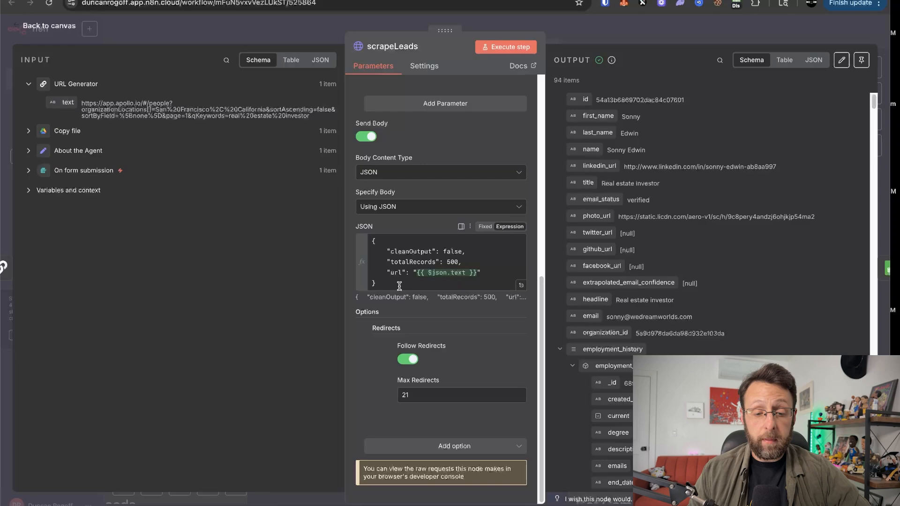
Highlight the JSON body of the scrapeLeads request and open it in the enlarged expression editor.
{"action": "left_click_drag", "start_coordinate": [399, 286], "coordinate": [347, 225]}
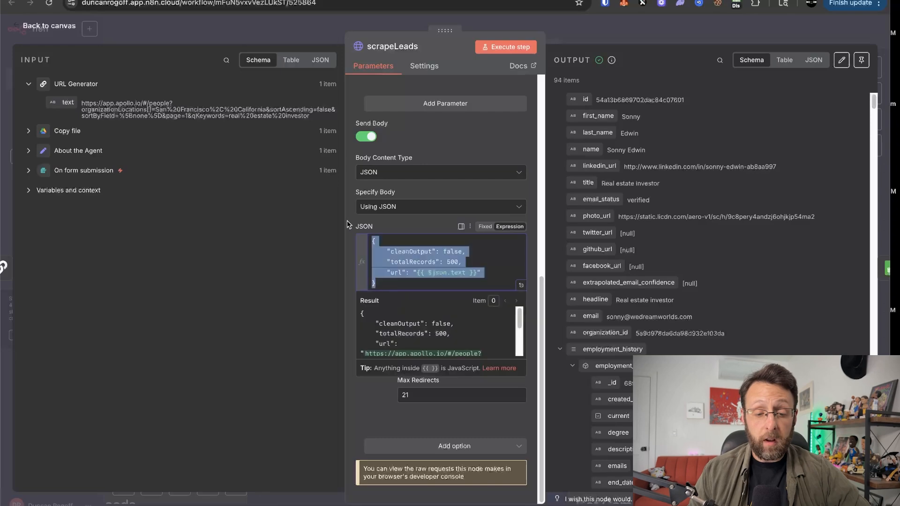
{"action": "left_click", "coordinate": [516, 264]}
{"action": "left_click", "coordinate": [521, 286]}
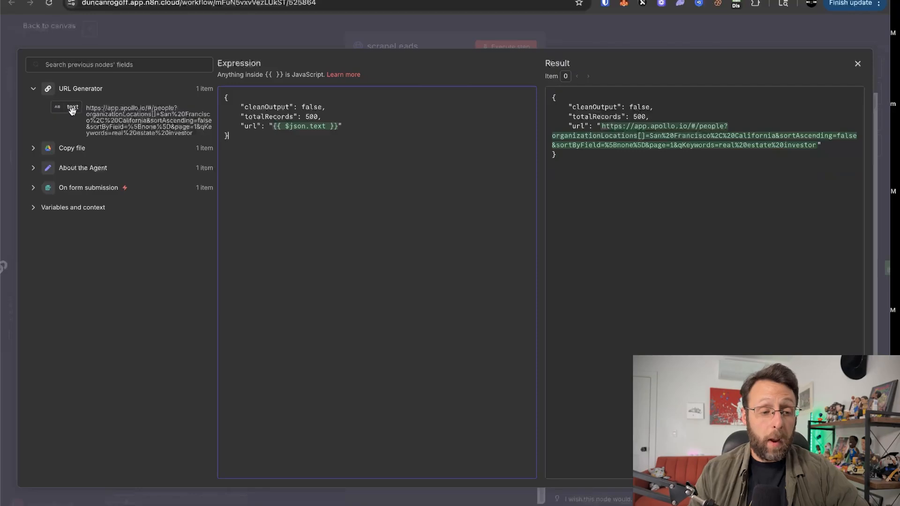
Try inserting the URL Generator's text field into the JSON body, undo the insertion and close the expression editor.
{"action": "left_click_drag", "start_coordinate": [70, 107], "coordinate": [284, 243]}
{"action": "key", "text": "ctrl+z"}
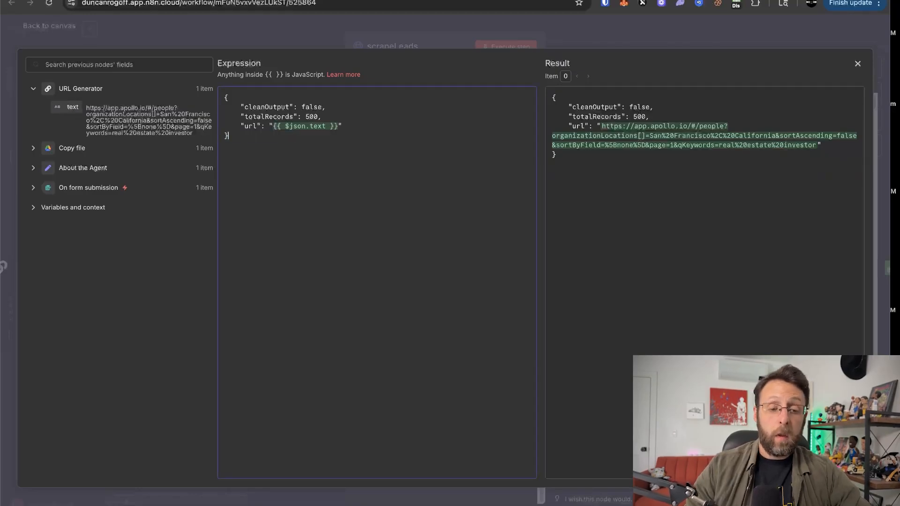
{"action": "left_click", "coordinate": [265, 35]}
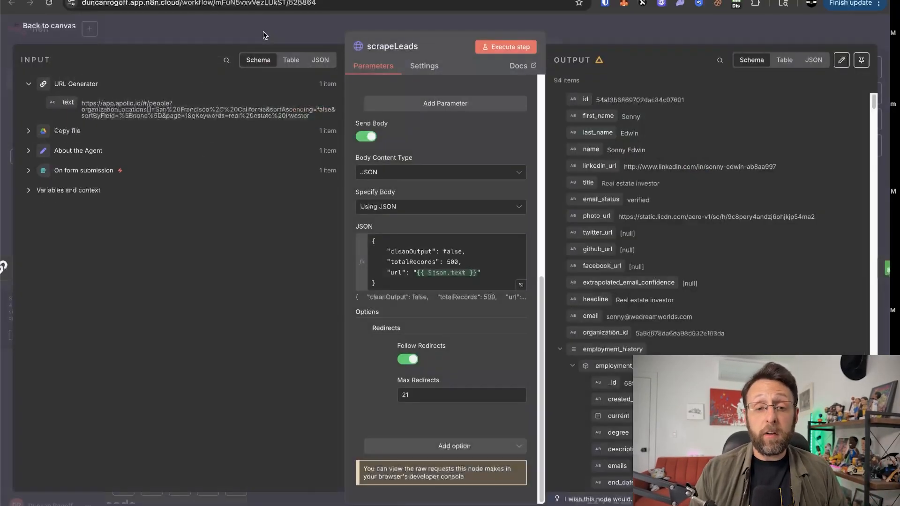
Return from the scrapeLeads node to the canvas and save the workflow.
{"action": "left_click", "coordinate": [283, 30]}
{"action": "scroll", "coordinate": [319, 123], "scroll_direction": "left", "scroll_amount": 10}
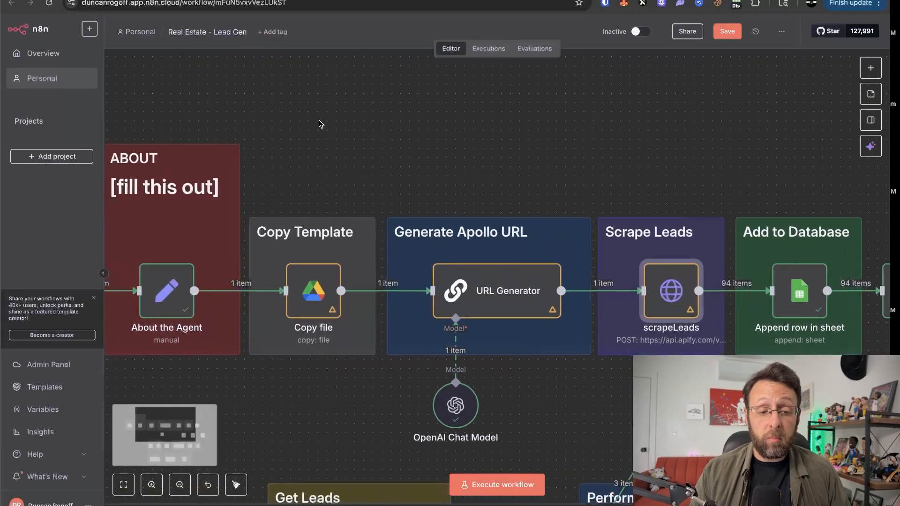
{"action": "left_click", "coordinate": [727, 31]}
Go to the Add to Database section and open the Append row in sheet node.
{"action": "scroll", "coordinate": [651, 85], "scroll_direction": "right", "scroll_amount": 1}
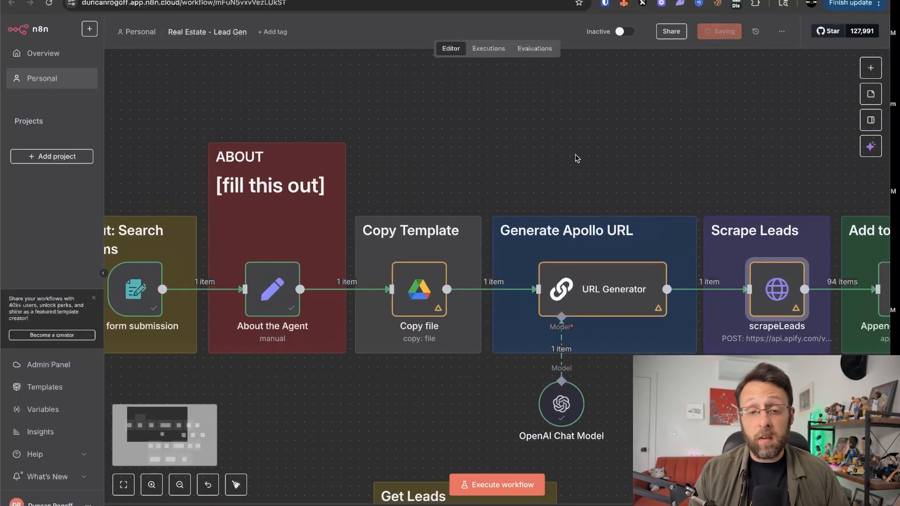
{"action": "scroll", "coordinate": [574, 157], "scroll_direction": "right", "scroll_amount": 2}
{"action": "scroll", "coordinate": [561, 167], "scroll_direction": "right", "scroll_amount": 5}
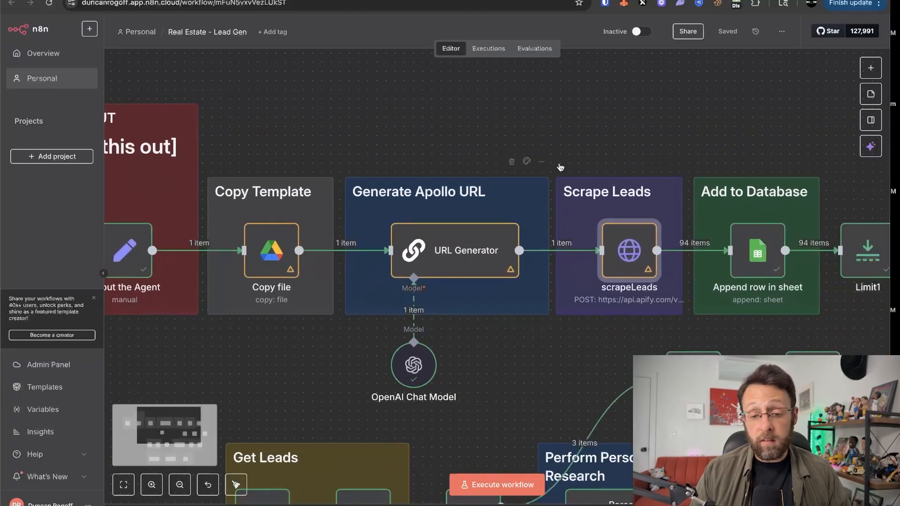
{"action": "scroll", "coordinate": [503, 116], "scroll_direction": "right", "scroll_amount": 2}
{"action": "scroll", "coordinate": [504, 85], "scroll_direction": "right", "scroll_amount": 3}
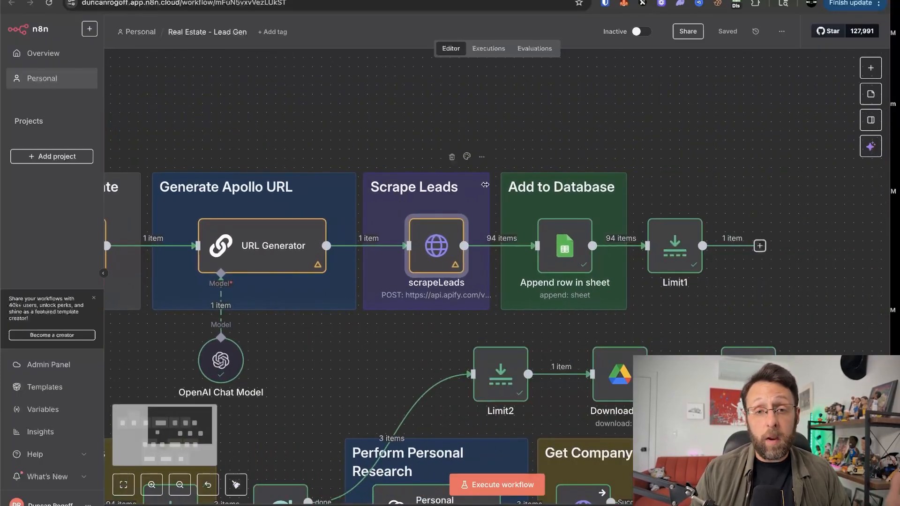
{"action": "scroll", "coordinate": [570, 119], "scroll_direction": "up", "scroll_amount": 2}
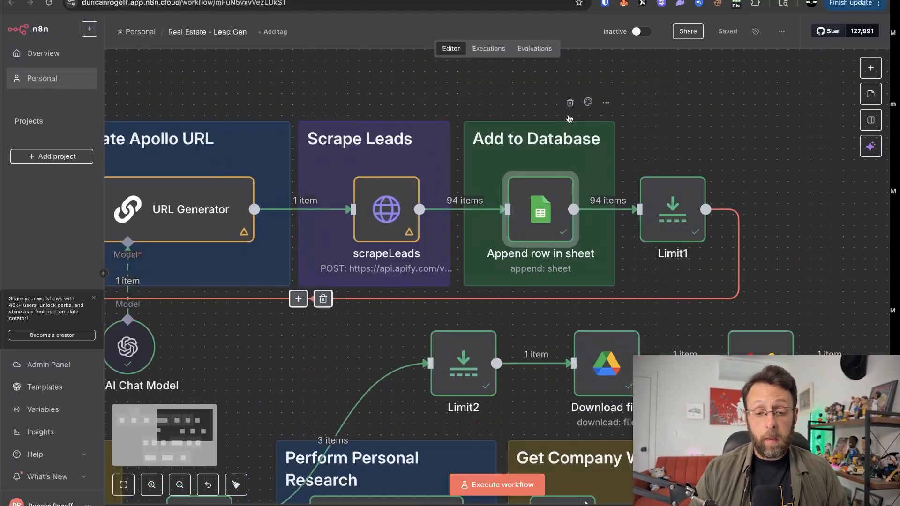
{"action": "double_click", "coordinate": [531, 228]}
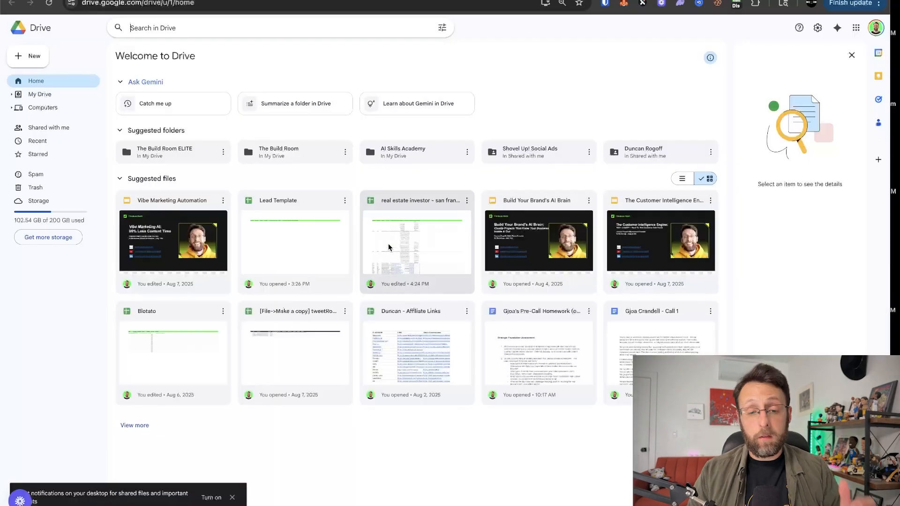
Open the "real estate investor - san francisco california (2025-08-08)" spreadsheet from Google Drive and review its lead rows.
{"action": "double_click", "coordinate": [388, 245]}
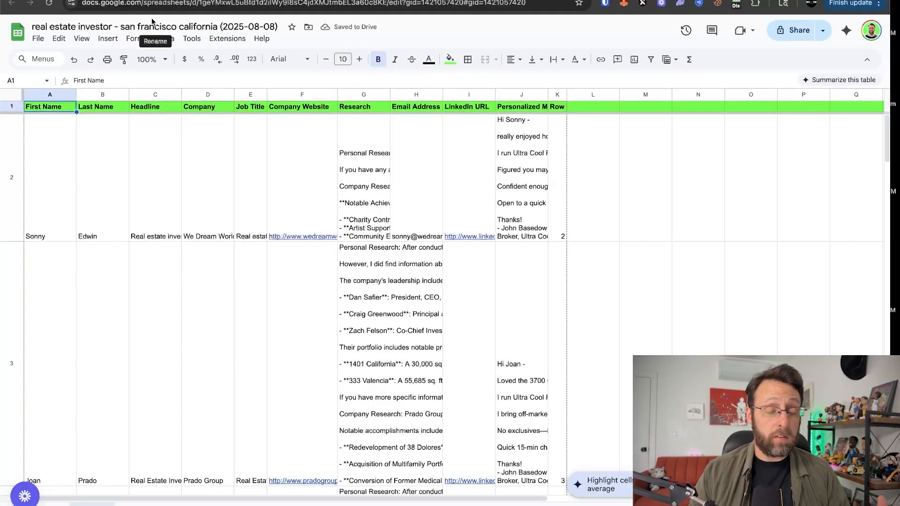
{"action": "scroll", "coordinate": [219, 209], "scroll_direction": "down", "scroll_amount": 10}
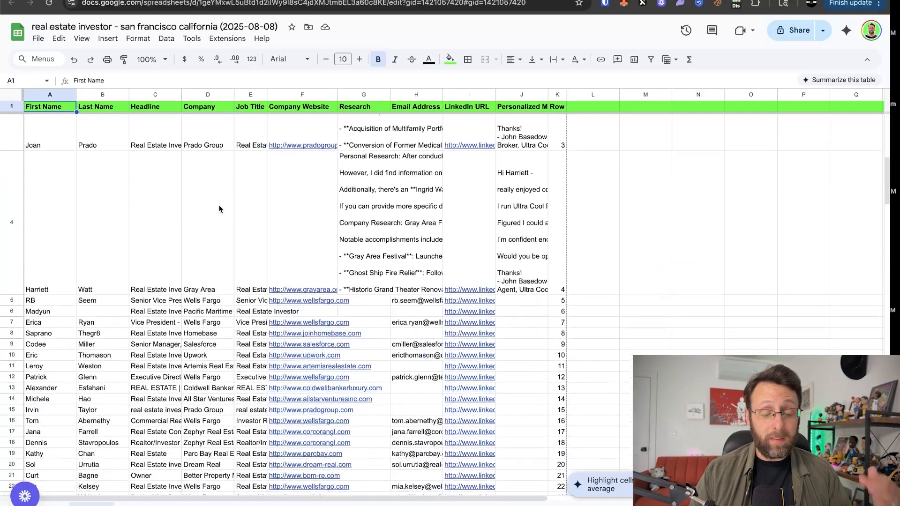
{"action": "scroll", "coordinate": [219, 209], "scroll_direction": "down", "scroll_amount": 5}
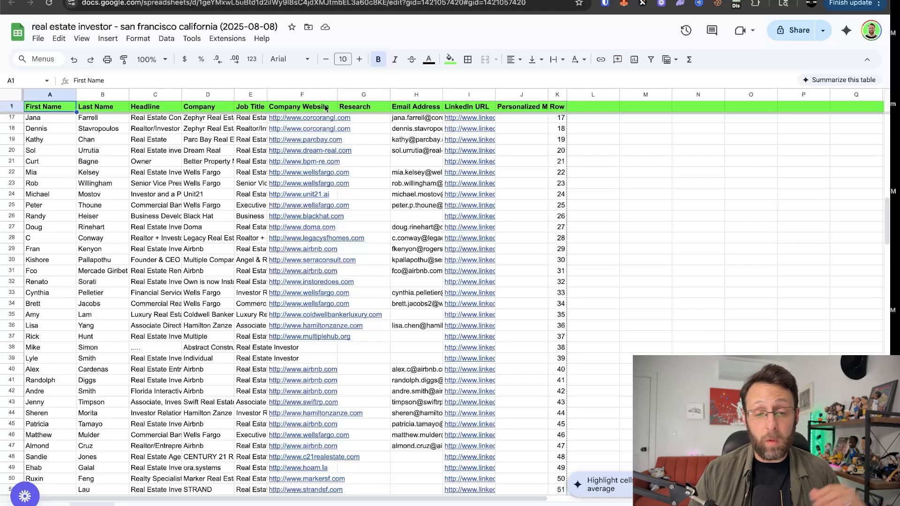
Widen the Headline column and look through the lead rows down to the end of the list.
{"action": "scroll", "coordinate": [406, 163], "scroll_direction": "down", "scroll_amount": 5}
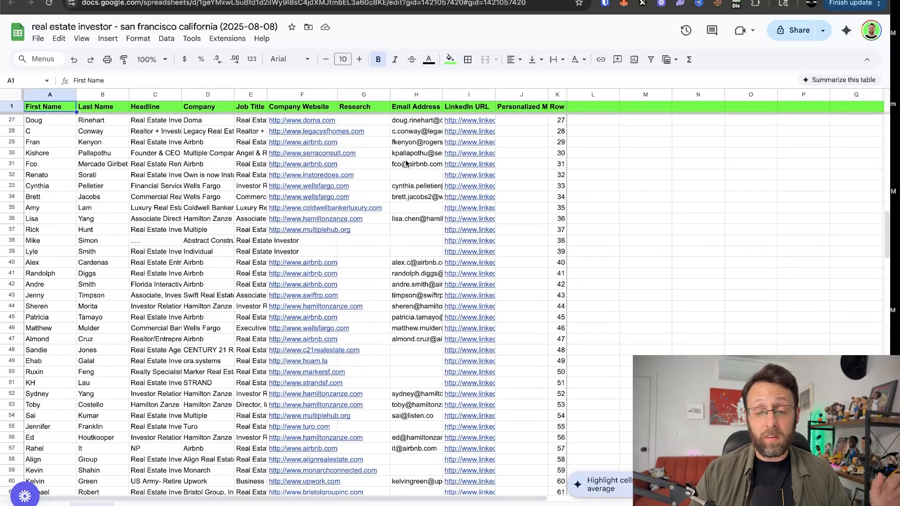
{"action": "scroll", "coordinate": [488, 216], "scroll_direction": "down", "scroll_amount": 20}
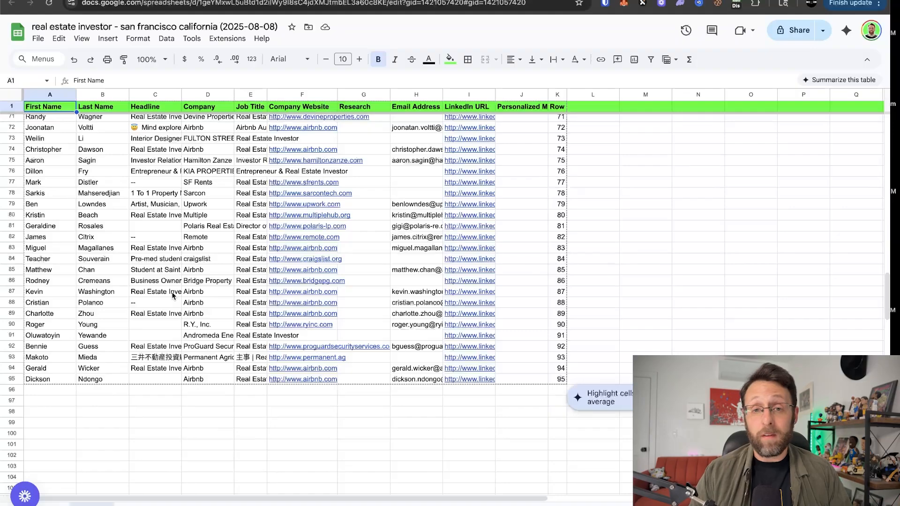
{"action": "left_click_drag", "start_coordinate": [180, 96], "coordinate": [306, 96]}
{"action": "scroll", "coordinate": [187, 253], "scroll_direction": "up", "scroll_amount": 1}
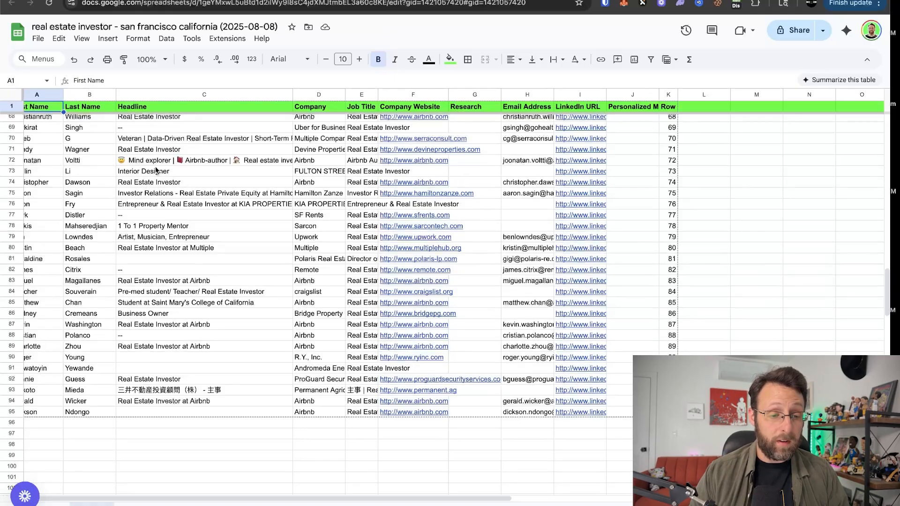
{"action": "scroll", "coordinate": [133, 187], "scroll_direction": "up", "scroll_amount": 1}
{"action": "scroll", "coordinate": [147, 155], "scroll_direction": "up", "scroll_amount": 3}
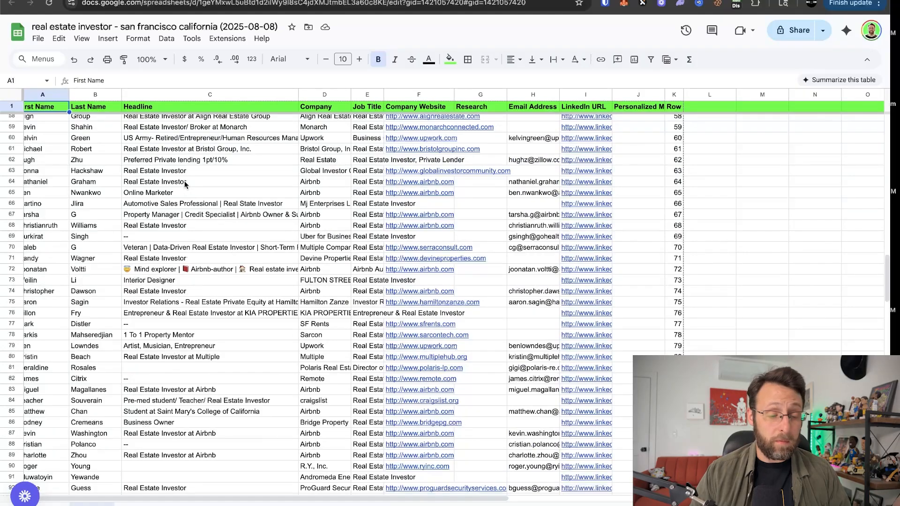
{"action": "scroll", "coordinate": [186, 164], "scroll_direction": "up", "scroll_amount": 1}
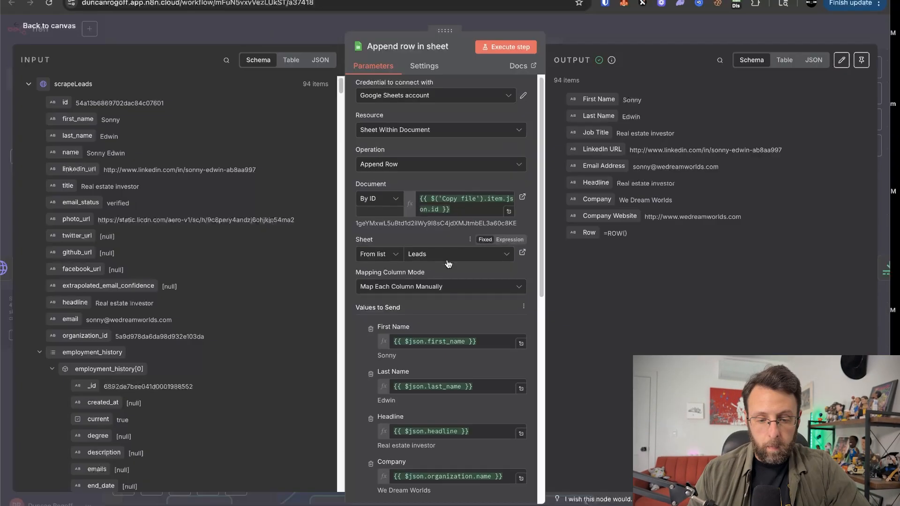
Compare the scrapeLeads input fields with the column mappings and output of the Append row in sheet node.
{"action": "scroll", "coordinate": [448, 260], "scroll_direction": "down", "scroll_amount": 3}
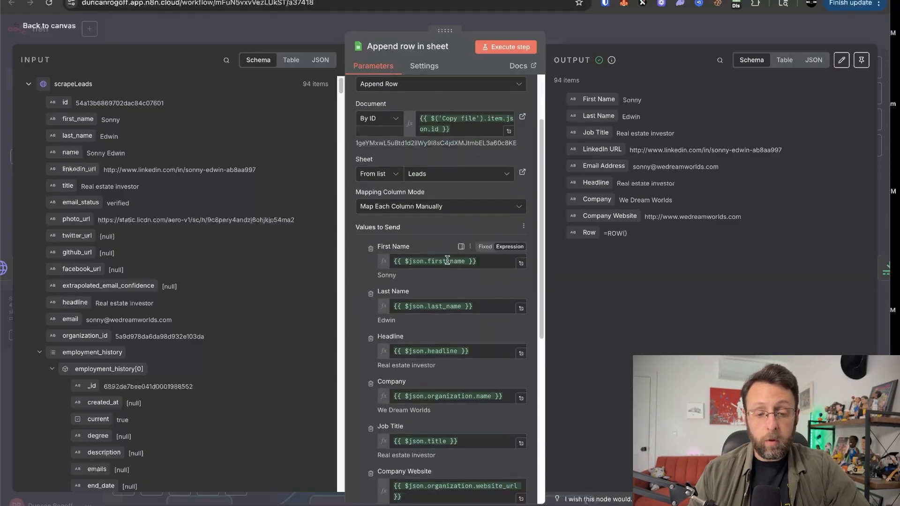
{"action": "scroll", "coordinate": [133, 277], "scroll_direction": "down", "scroll_amount": 1}
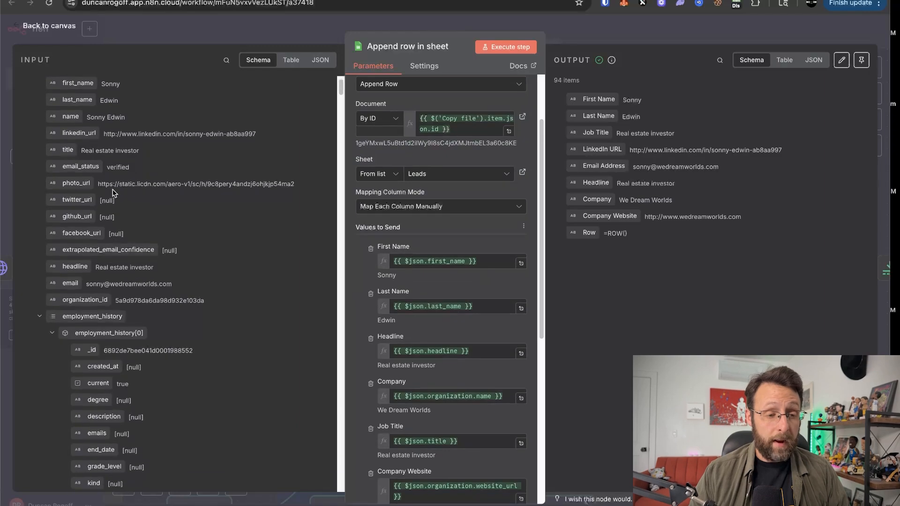
{"action": "scroll", "coordinate": [112, 193], "scroll_direction": "up", "scroll_amount": 1}
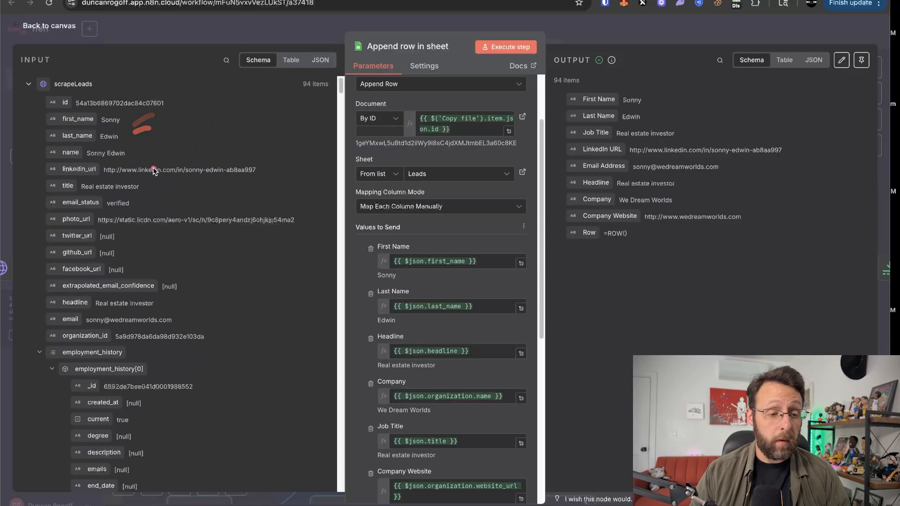
{"action": "scroll", "coordinate": [199, 217], "scroll_direction": "down", "scroll_amount": 5}
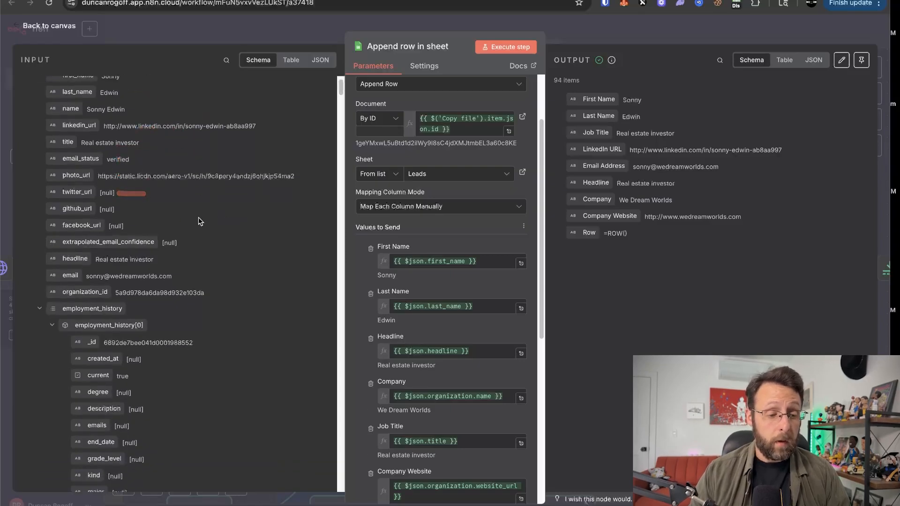
{"action": "scroll", "coordinate": [187, 328], "scroll_direction": "down", "scroll_amount": 10}
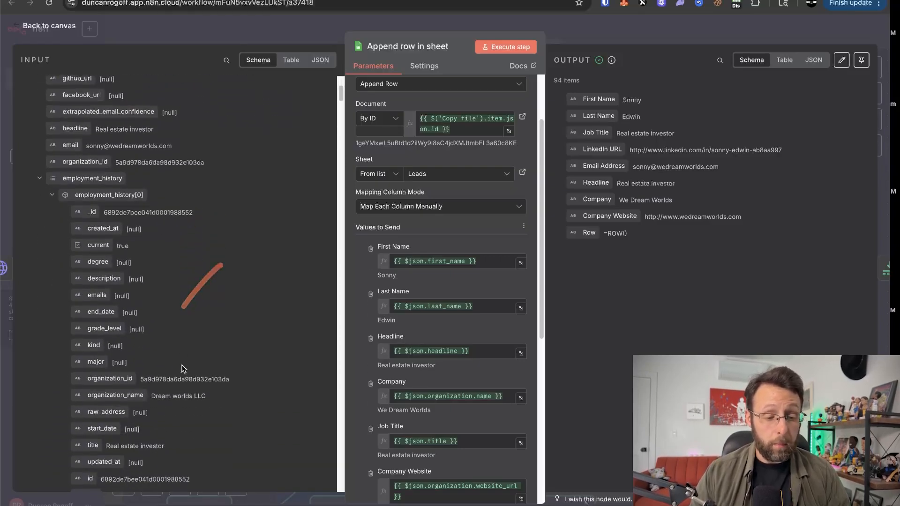
{"action": "scroll", "coordinate": [183, 369], "scroll_direction": "up", "scroll_amount": 15}
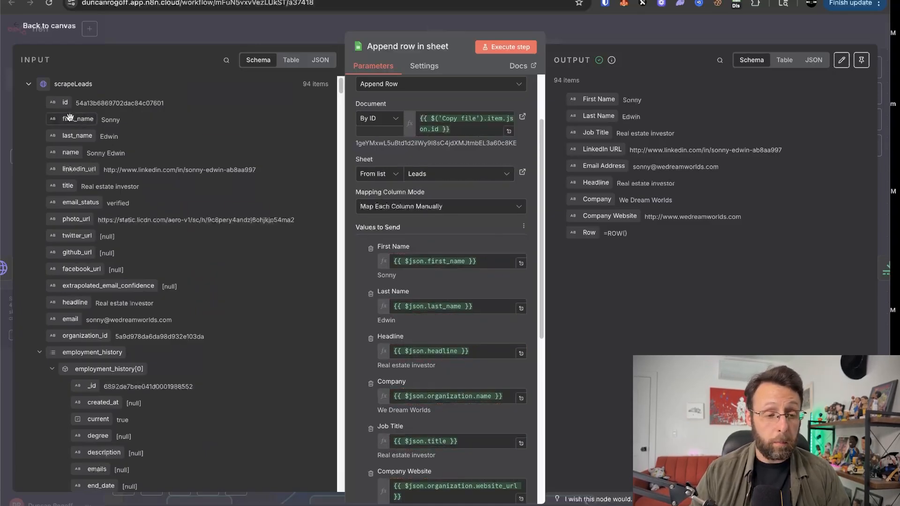
{"action": "scroll", "coordinate": [431, 266], "scroll_direction": "down", "scroll_amount": 5}
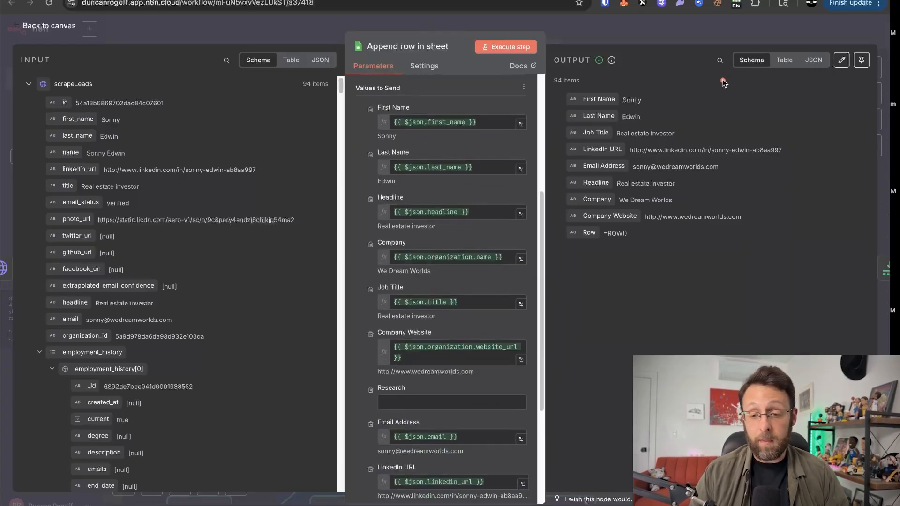
{"action": "left_click_drag", "start_coordinate": [723, 81], "coordinate": [692, 104]}
{"action": "mouse_move", "coordinate": [667, 242]}
{"action": "left_mouse_down"}
{"action": "mouse_move", "coordinate": [655, 229]}
{"action": "mouse_move", "coordinate": [665, 218]}
{"action": "left_mouse_up"}
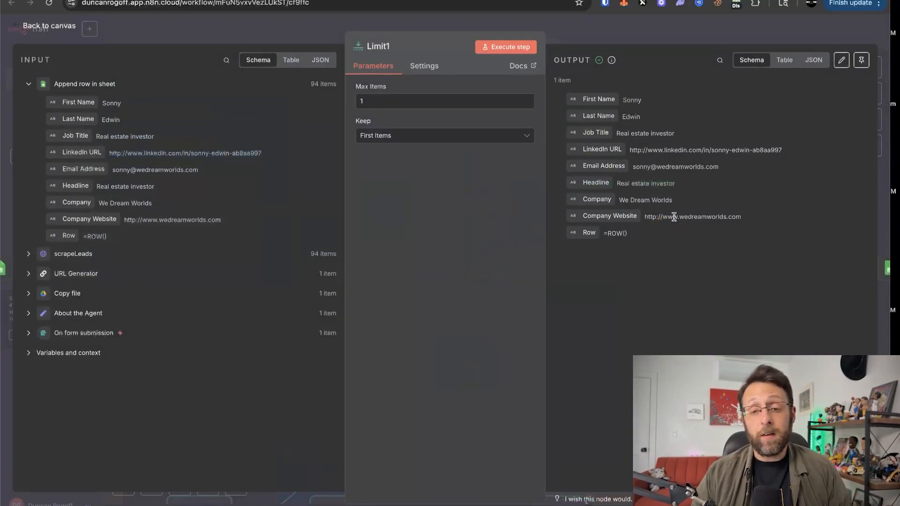
Check the item flow into Limit1 on the canvas, review the node's limit settings and close it.
{"action": "left_click", "coordinate": [605, 25]}
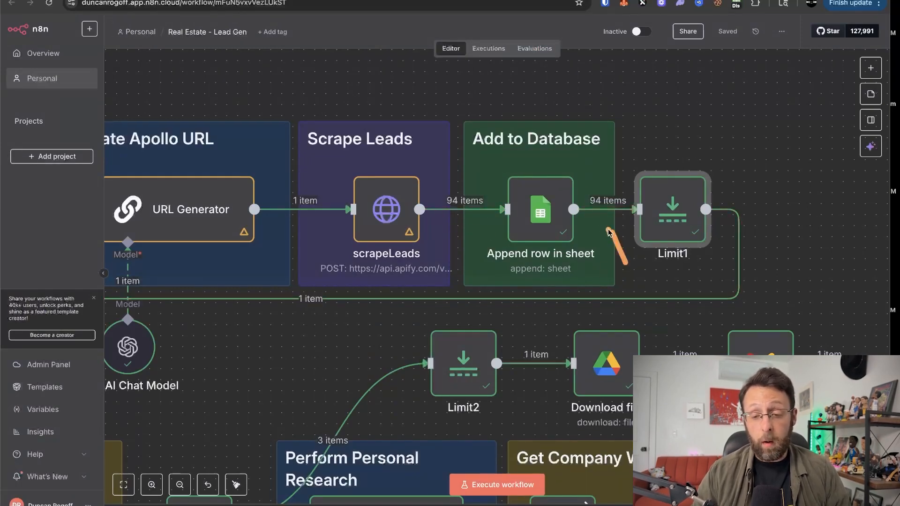
{"action": "mouse_move", "coordinate": [609, 220]}
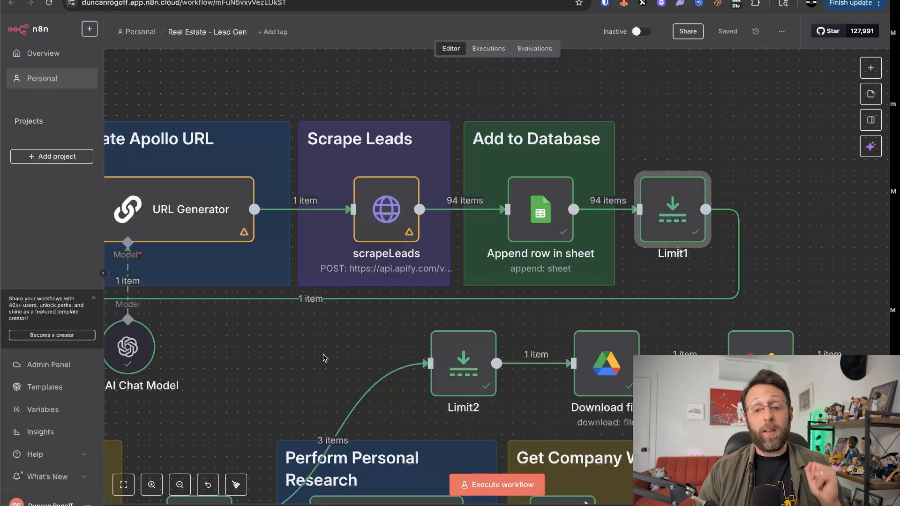
{"action": "double_click", "coordinate": [679, 216]}
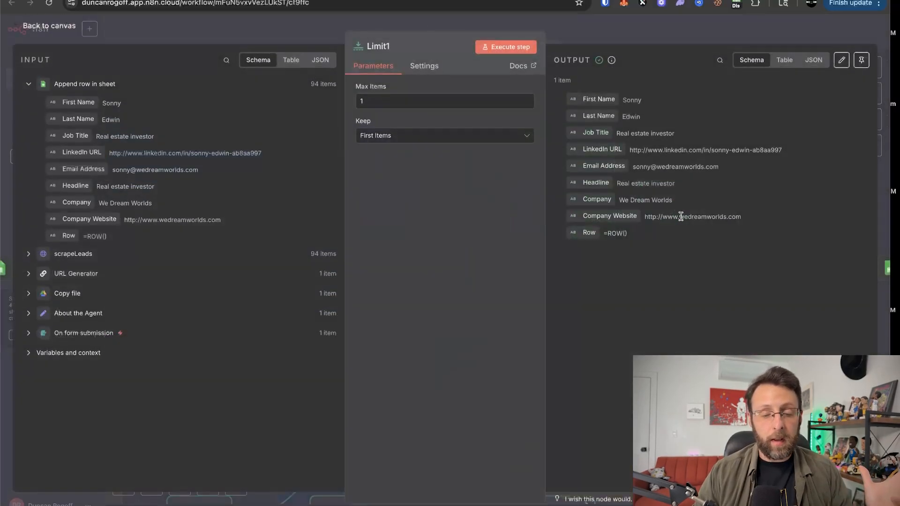
{"action": "left_click", "coordinate": [284, 32]}
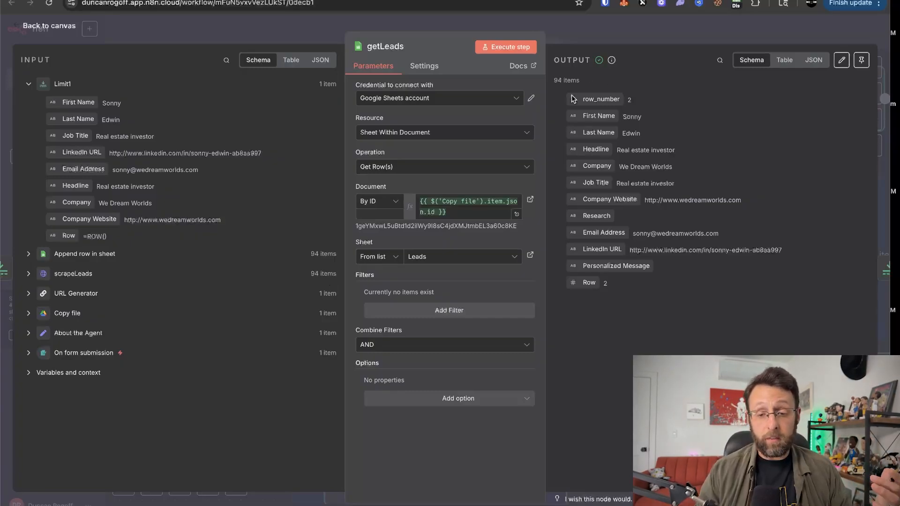
Show the getLeads node's output as JSON and look through the returned lead records.
{"action": "left_click", "coordinate": [805, 65]}
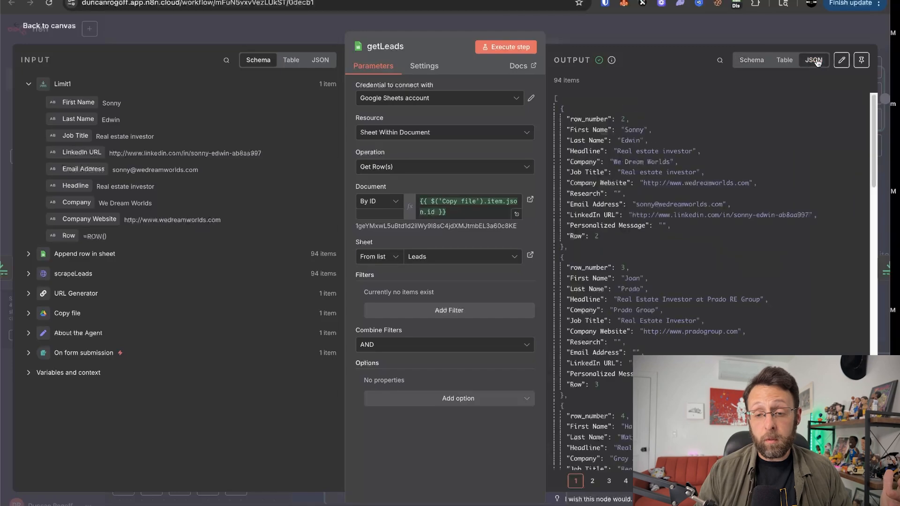
{"action": "scroll", "coordinate": [678, 234], "scroll_direction": "down", "scroll_amount": 15}
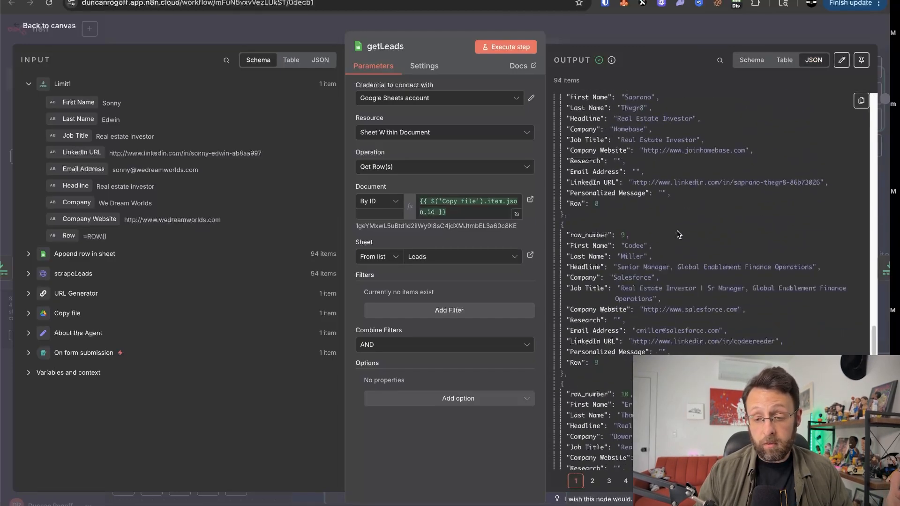
{"action": "scroll", "coordinate": [678, 234], "scroll_direction": "down", "scroll_amount": 5}
{"action": "scroll", "coordinate": [678, 235], "scroll_direction": "up", "scroll_amount": 2}
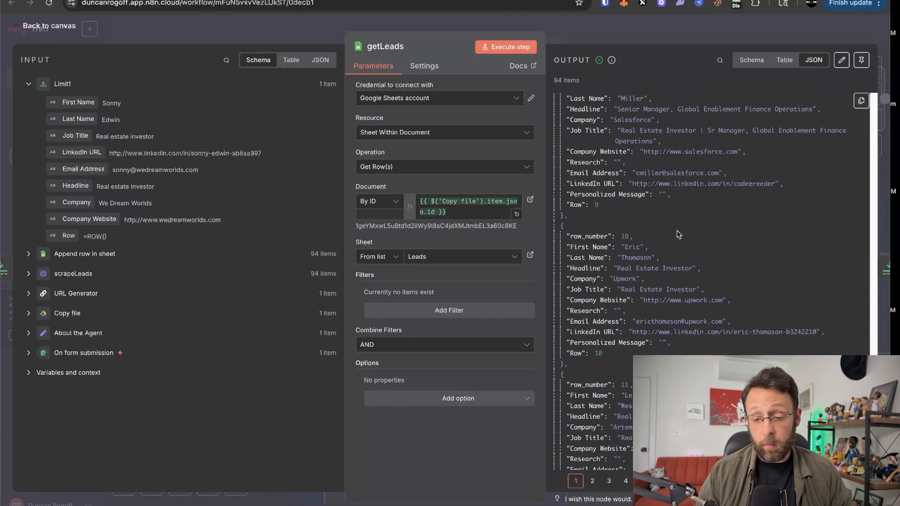
{"action": "scroll", "coordinate": [678, 234], "scroll_direction": "up", "scroll_amount": 2}
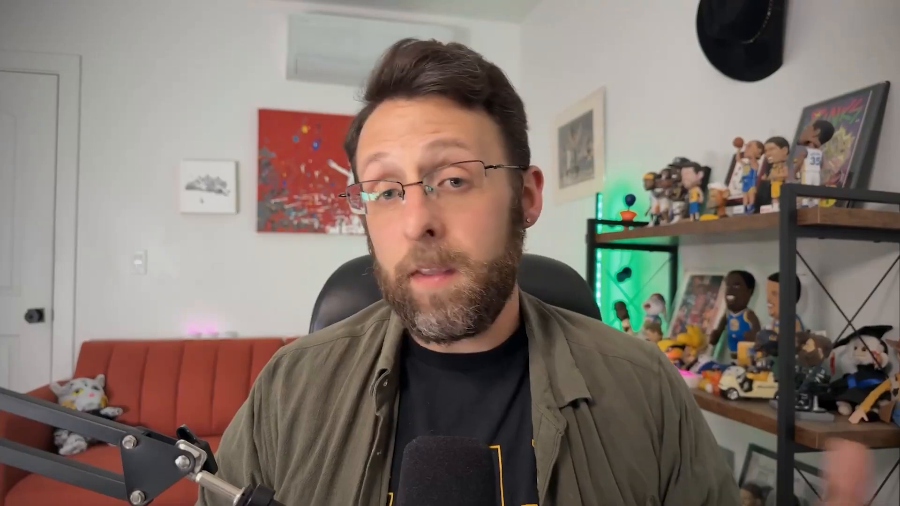
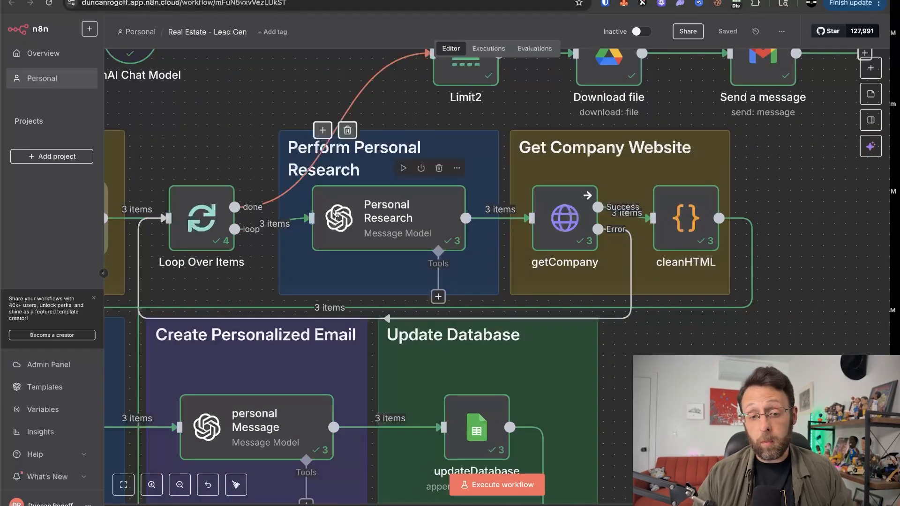
Open the Personal Research node and examine its full prompt expression alongside the resolved result.
{"action": "double_click", "coordinate": [459, 241]}
{"action": "scroll", "coordinate": [467, 245], "scroll_direction": "down", "scroll_amount": 2}
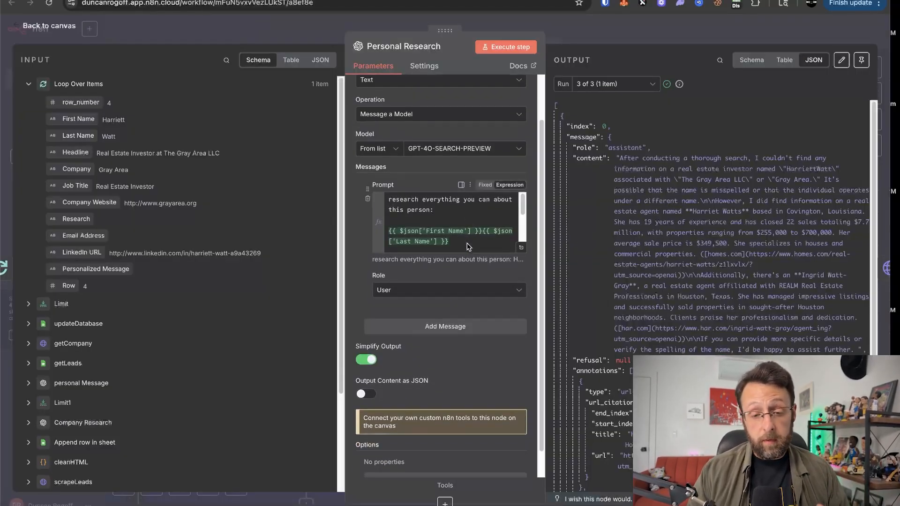
{"action": "scroll", "coordinate": [437, 224], "scroll_direction": "down", "scroll_amount": 2}
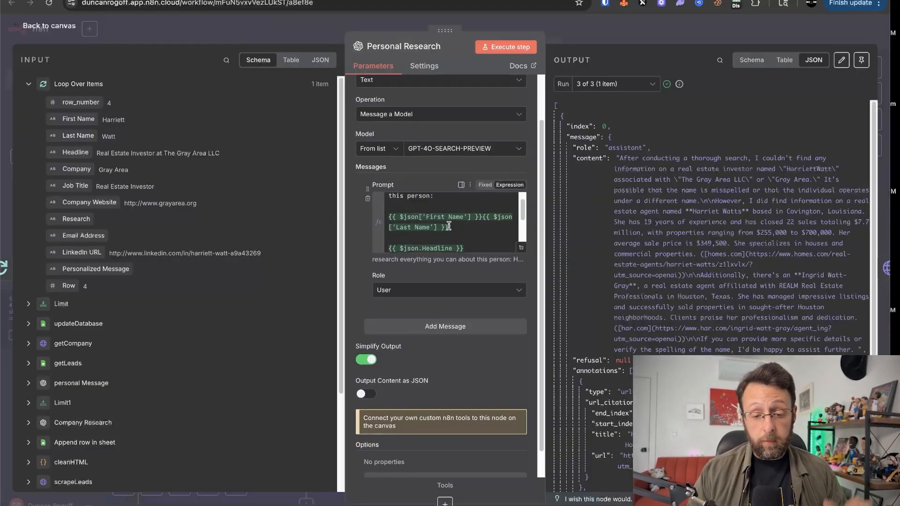
{"action": "left_click", "coordinate": [520, 247]}
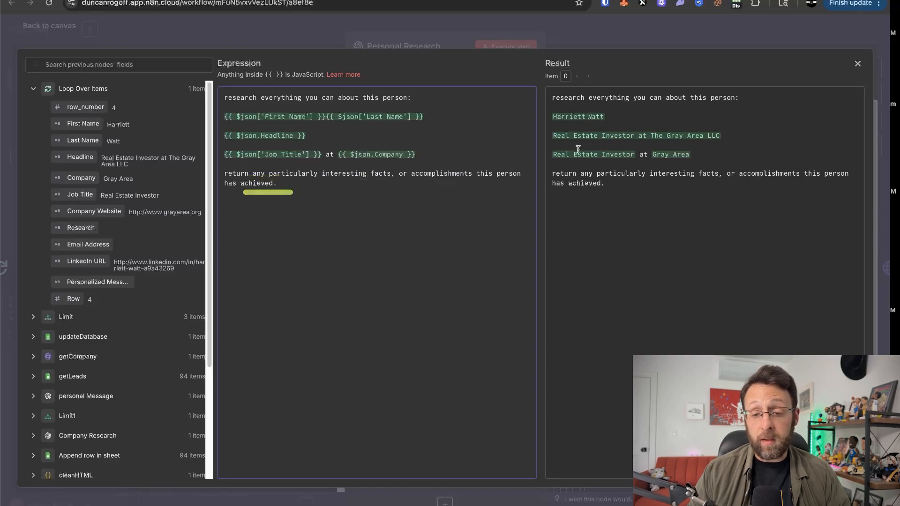
{"action": "left_click_drag", "start_coordinate": [750, 101], "coordinate": [743, 149]}
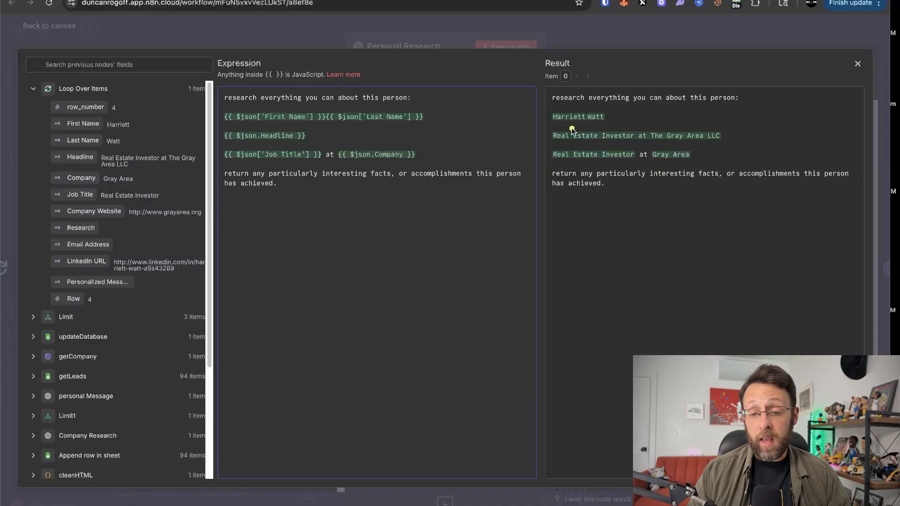
{"action": "left_click_drag", "start_coordinate": [566, 143], "coordinate": [719, 143]}
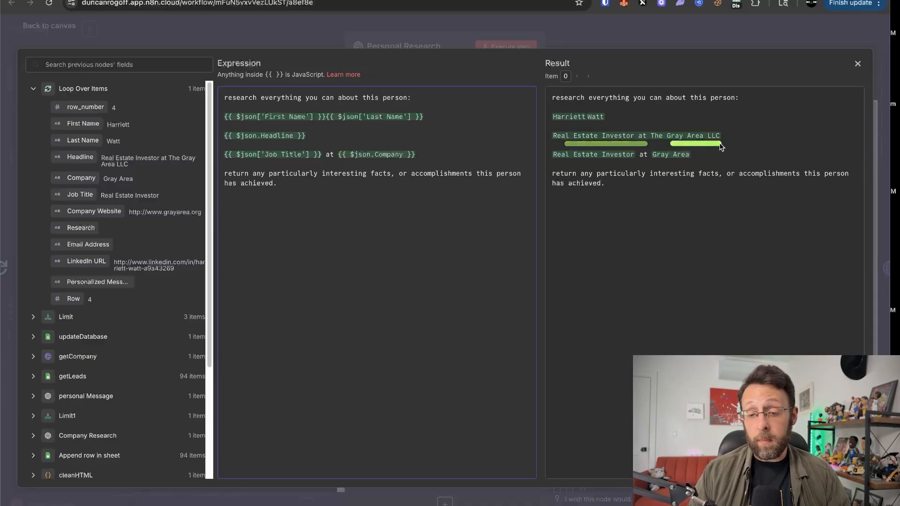
{"action": "left_click_drag", "start_coordinate": [565, 163], "coordinate": [687, 162]}
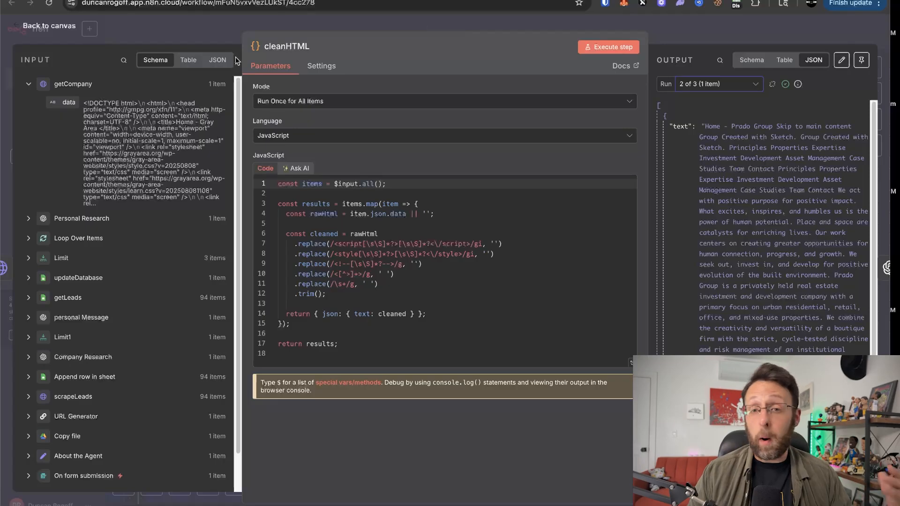
Look over the cleanHTML node and open ChatGPT in a new browser tab.
{"action": "scroll", "coordinate": [784, 209], "scroll_direction": "down", "scroll_amount": 3}
{"action": "scroll", "coordinate": [771, 156], "scroll_direction": "up", "scroll_amount": 3}
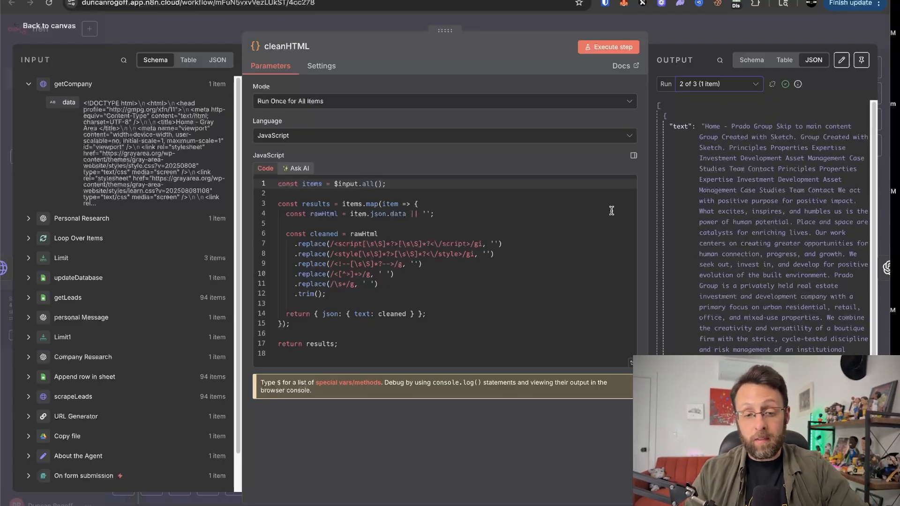
{"action": "key", "text": "ctrl+t"}
{"action": "type", "text": "chat"}
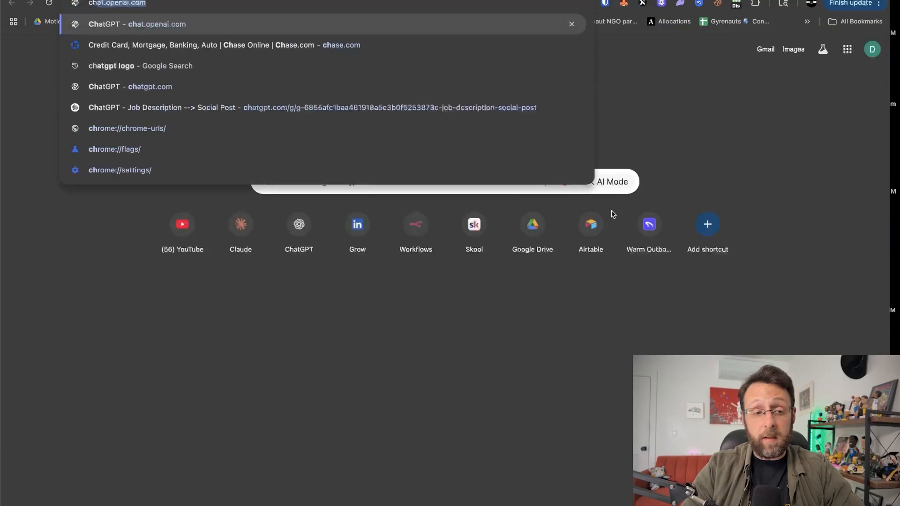
{"action": "key", "text": "Return"}
Ask ChatGPT "i need an n8n javascript code to remove the html from a json result" and review the generated code.
{"action": "type", "text": "i ne"}
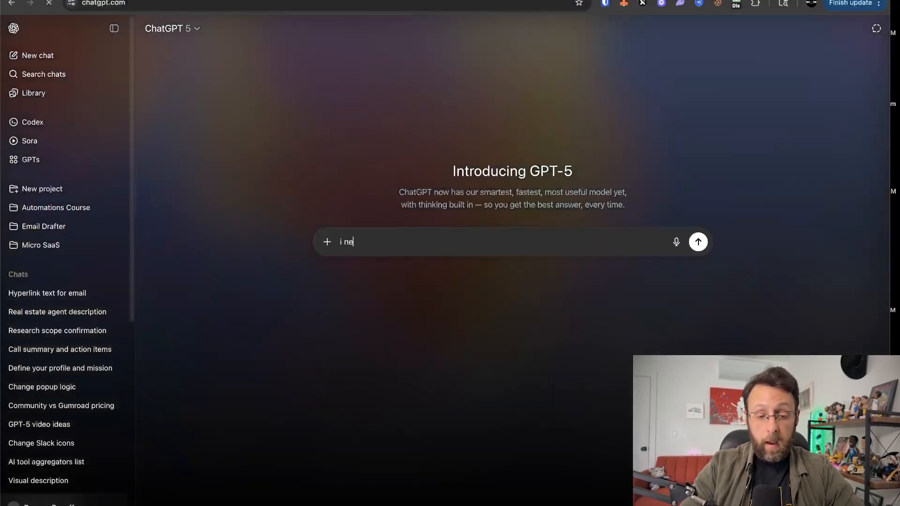
{"action": "type", "text": "ed an n8n"}
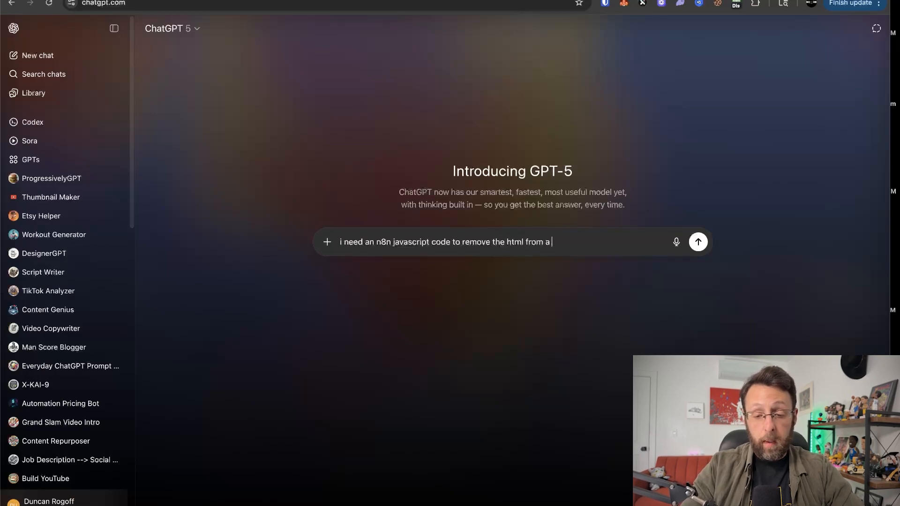
{"action": "key", "text": "Return"}
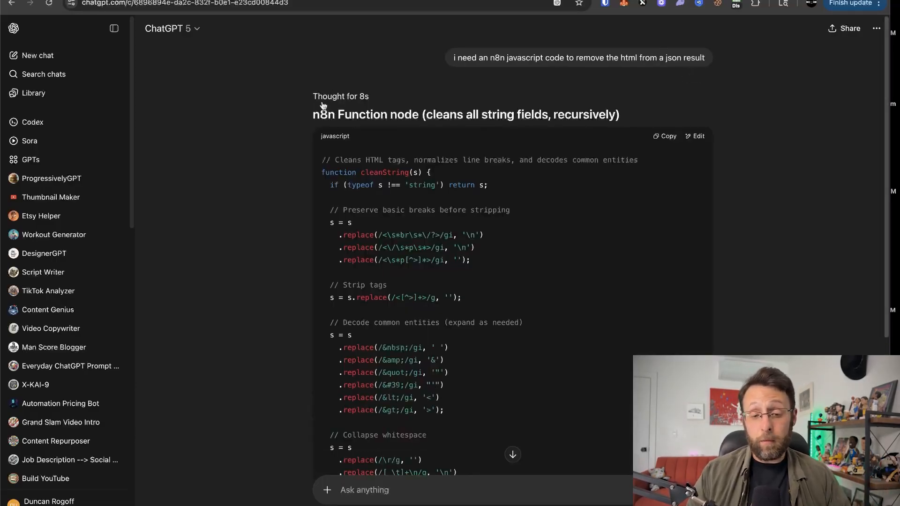
{"action": "left_click_drag", "start_coordinate": [308, 109], "coordinate": [342, 105]}
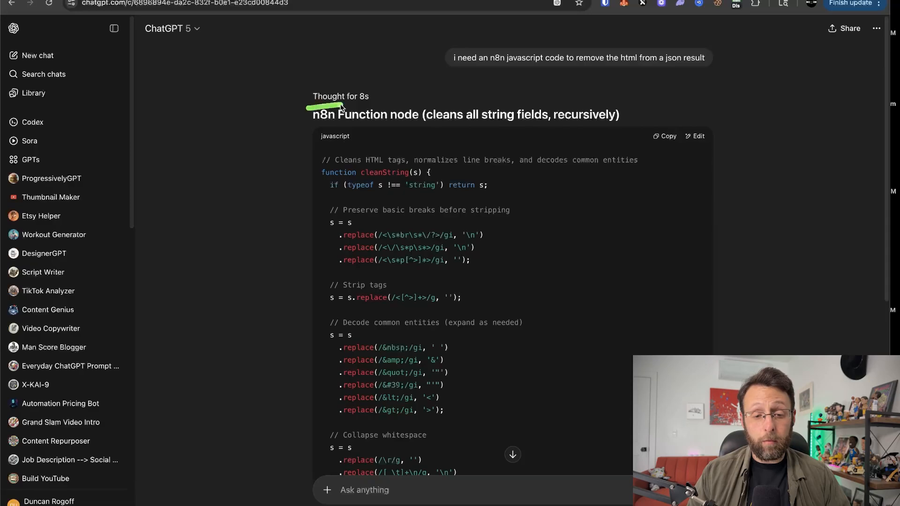
{"action": "scroll", "coordinate": [467, 293], "scroll_direction": "down", "scroll_amount": 3}
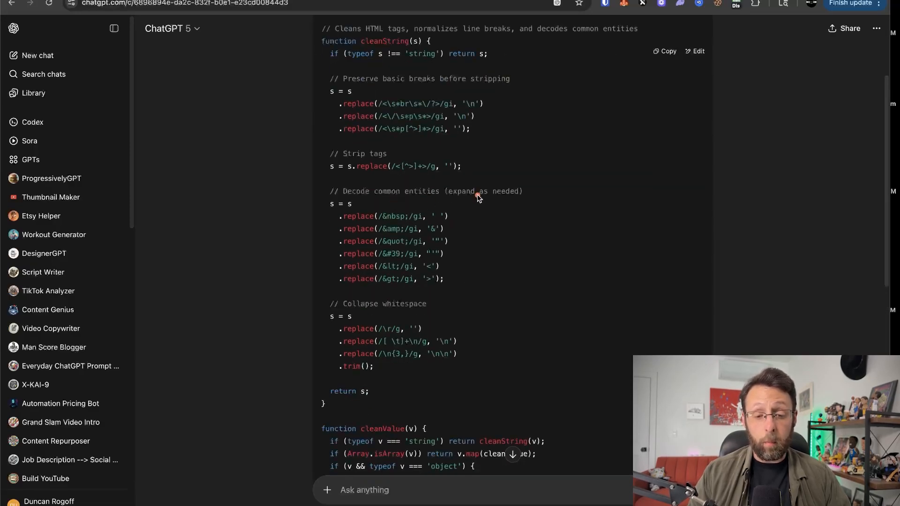
Read through the rest of the generated HTML-cleaning JavaScript in ChatGPT.
{"action": "scroll", "coordinate": [453, 253], "scroll_direction": "down", "scroll_amount": 2}
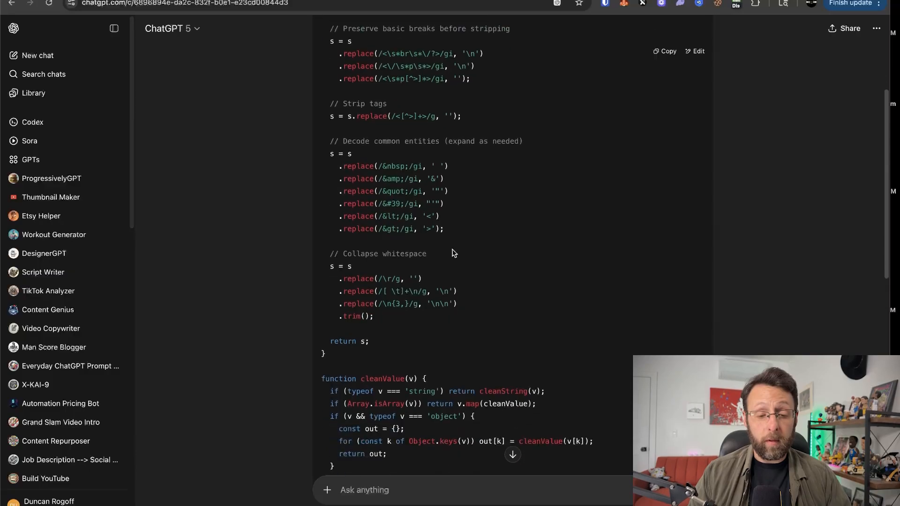
{"action": "scroll", "coordinate": [457, 253], "scroll_direction": "down", "scroll_amount": 4}
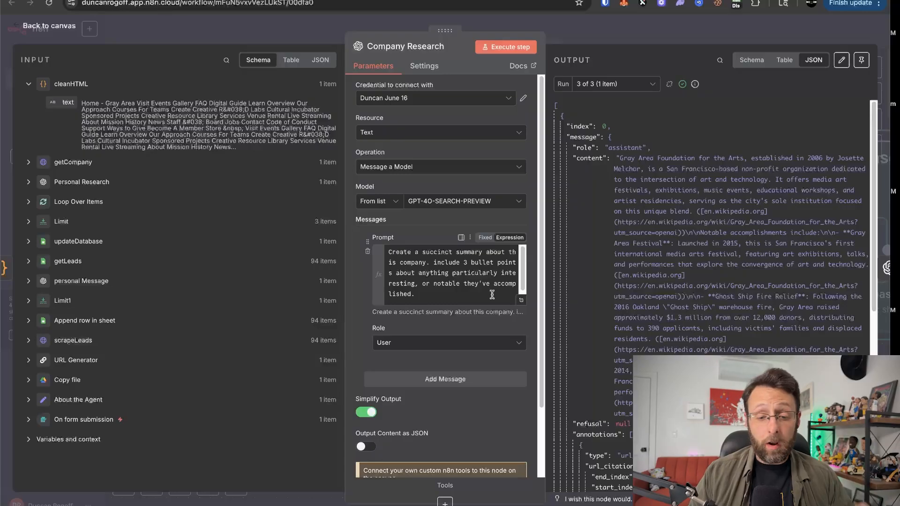
Examine the Company Research node's full prompt expression and compare the cleanHTML text input with the resolved result.
{"action": "left_click", "coordinate": [521, 304]}
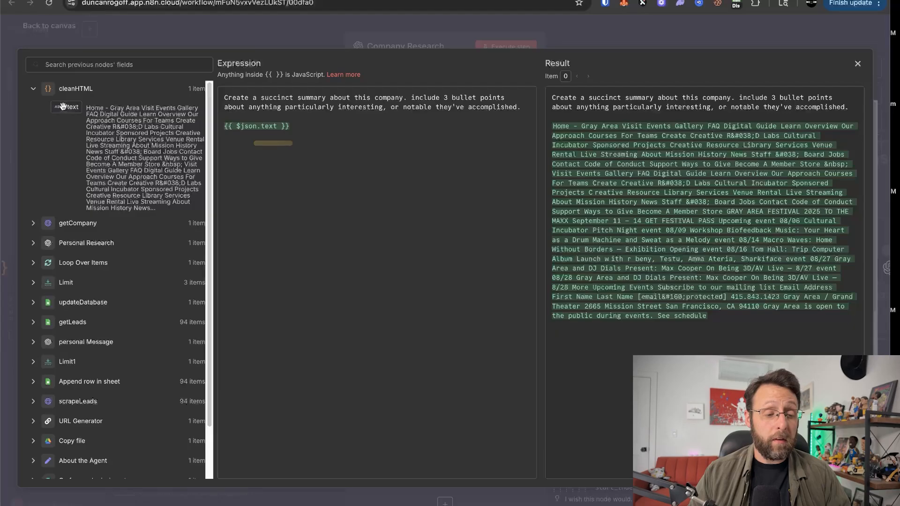
{"action": "left_click_drag", "start_coordinate": [63, 106], "coordinate": [107, 144]}
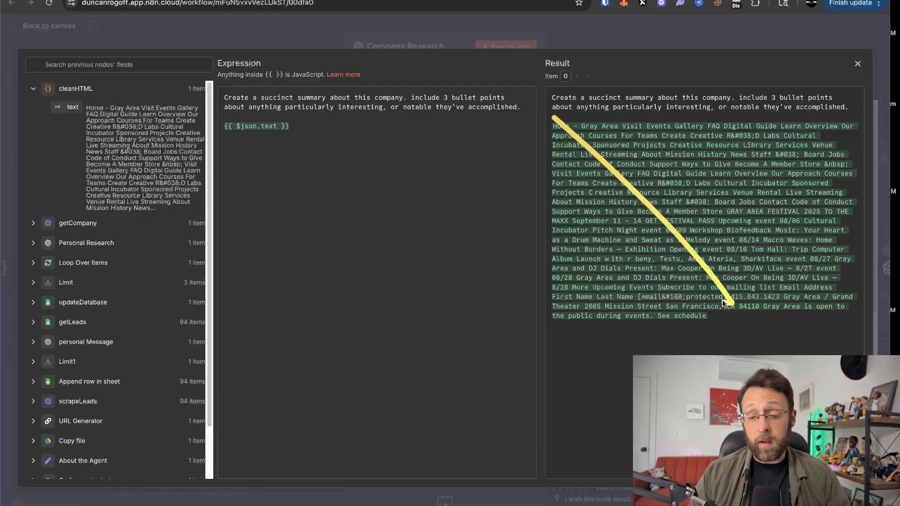
{"action": "left_click", "coordinate": [617, 30]}
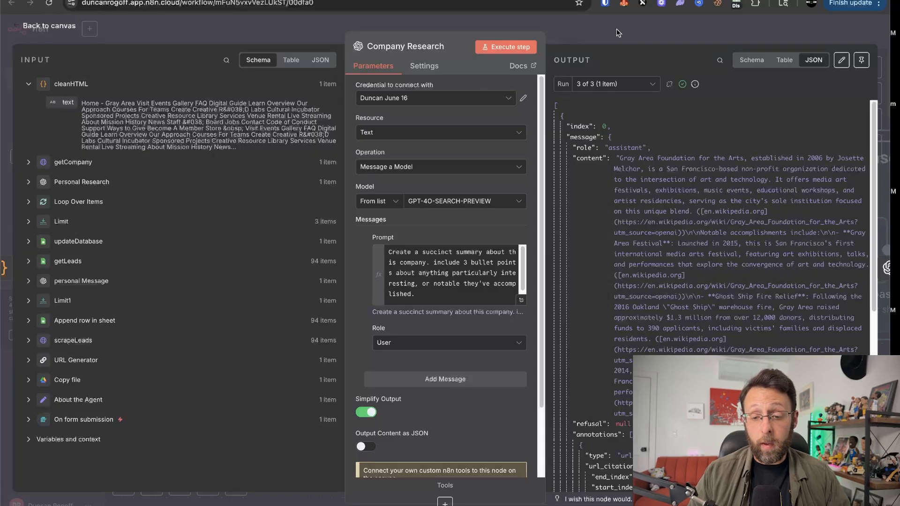
Show the Company Research output for run 2 of 3, and return to the canvas at the Create Personalized Email section.
{"action": "left_click", "coordinate": [616, 84]}
{"action": "left_click", "coordinate": [609, 117]}
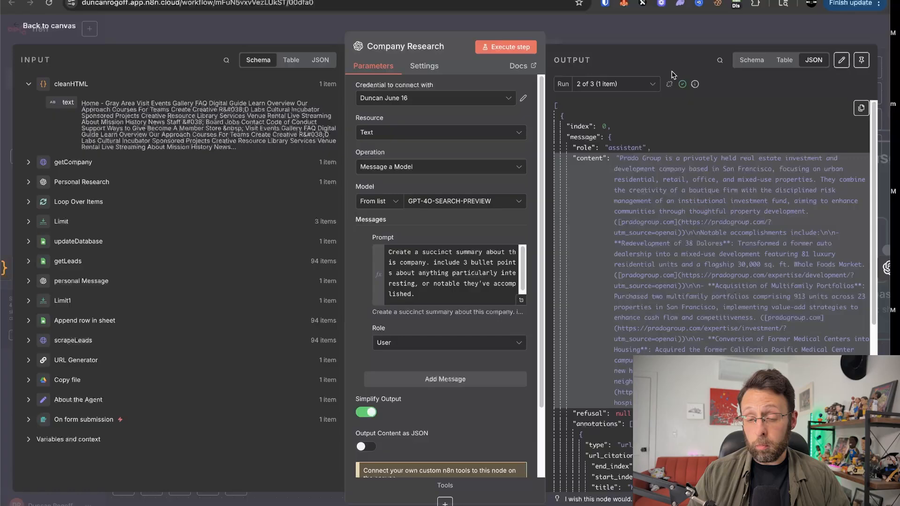
{"action": "left_click", "coordinate": [654, 28]}
{"action": "scroll", "coordinate": [623, 234], "scroll_direction": "right", "scroll_amount": 4}
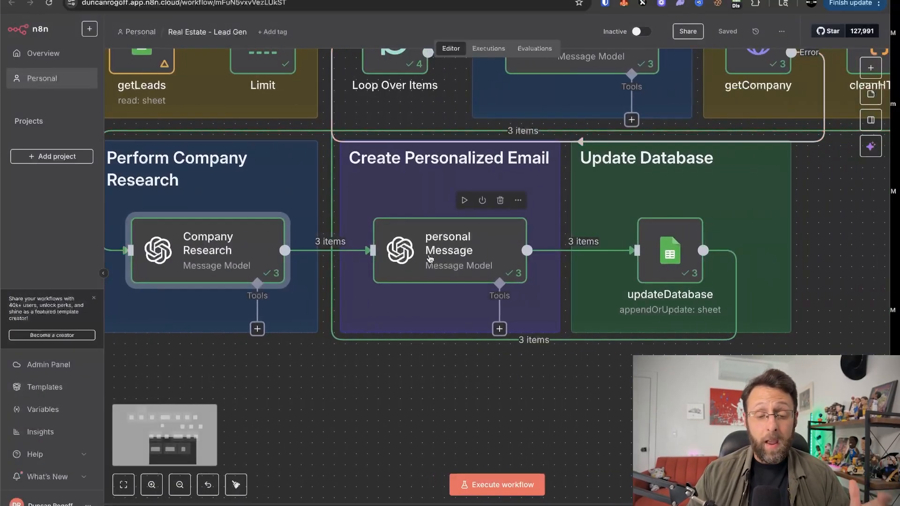
Open the personal Message node and look over its system prompt in the full expression editor.
{"action": "double_click", "coordinate": [430, 259]}
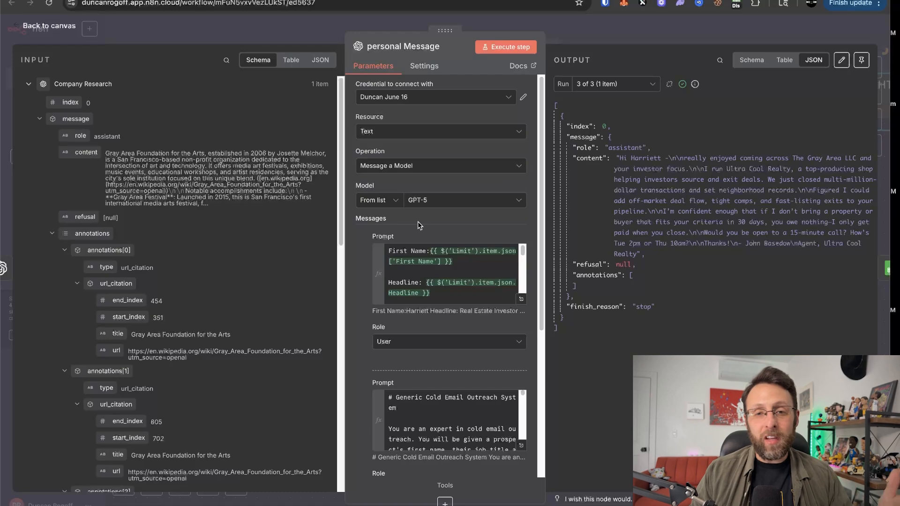
{"action": "scroll", "coordinate": [475, 313], "scroll_direction": "down", "scroll_amount": 3}
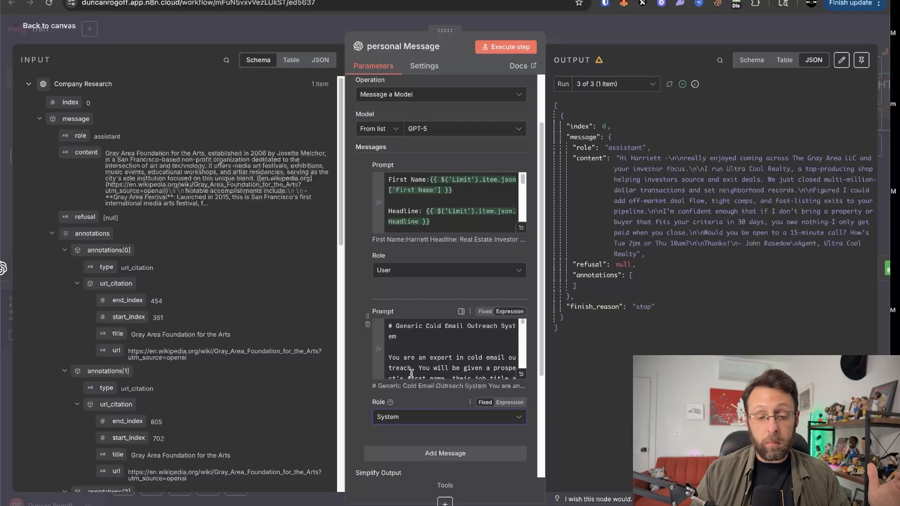
{"action": "left_click", "coordinate": [521, 377]}
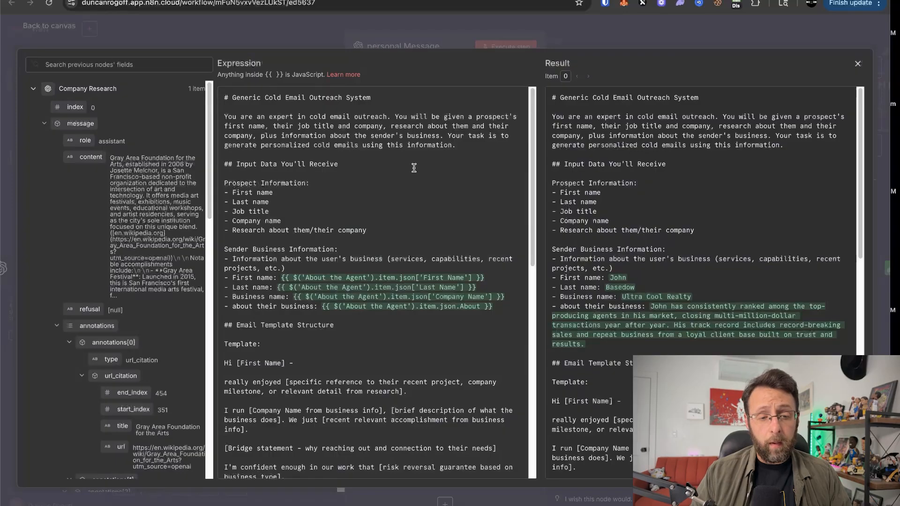
{"action": "scroll", "coordinate": [425, 139], "scroll_direction": "down", "scroll_amount": 4}
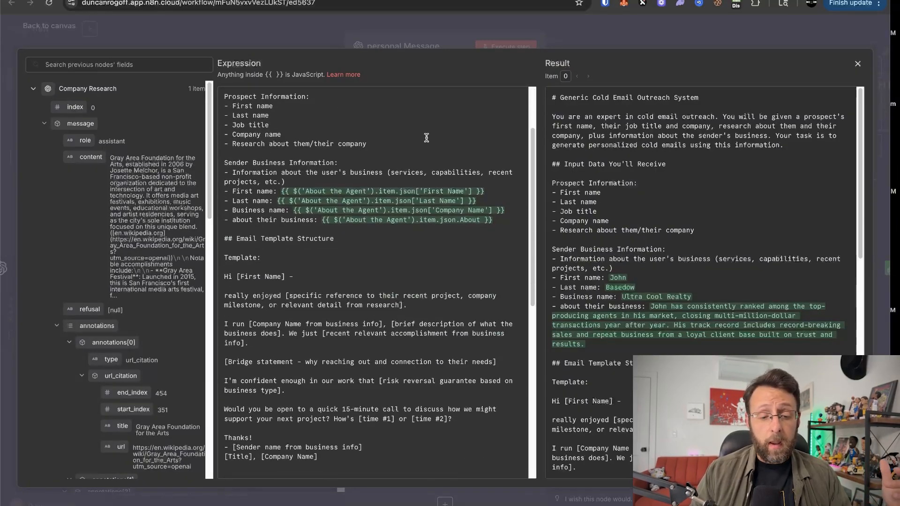
{"action": "scroll", "coordinate": [424, 139], "scroll_direction": "up", "scroll_amount": 4}
{"action": "left_click", "coordinate": [291, 28]}
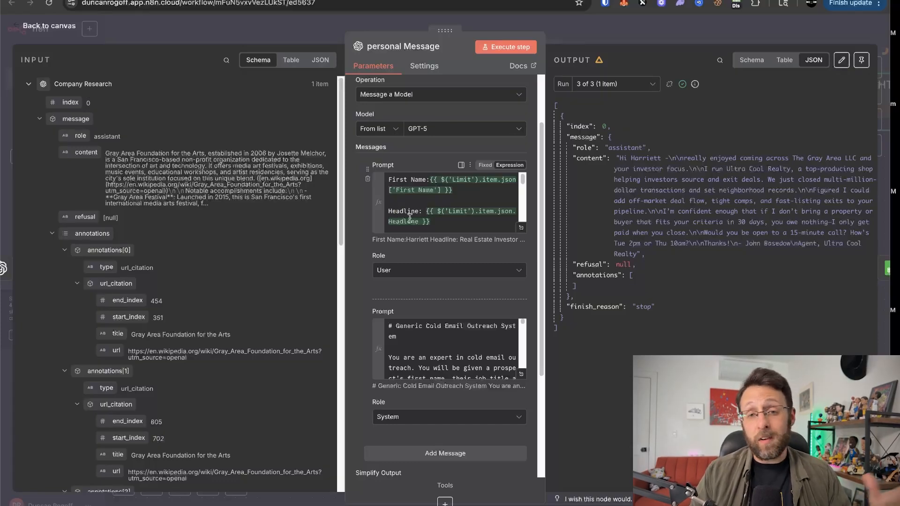
Reopen the system prompt's expression and examine the prospect and sender business information it takes as input.
{"action": "left_click", "coordinate": [520, 373]}
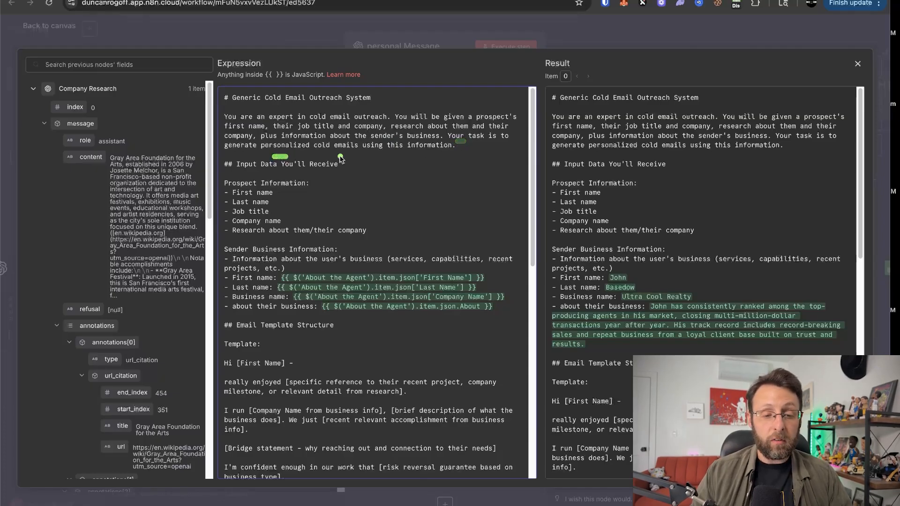
{"action": "scroll", "coordinate": [348, 189], "scroll_direction": "down", "scroll_amount": 1}
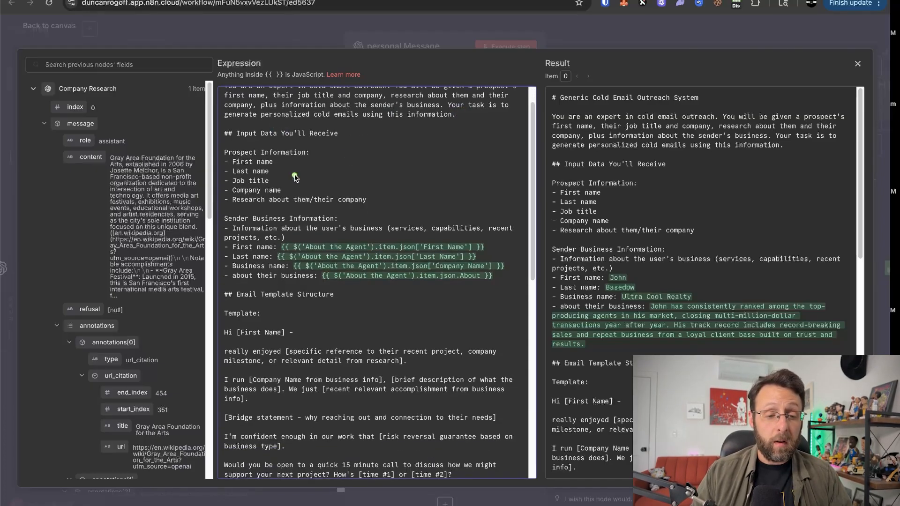
{"action": "scroll", "coordinate": [326, 162], "scroll_direction": "down", "scroll_amount": 3}
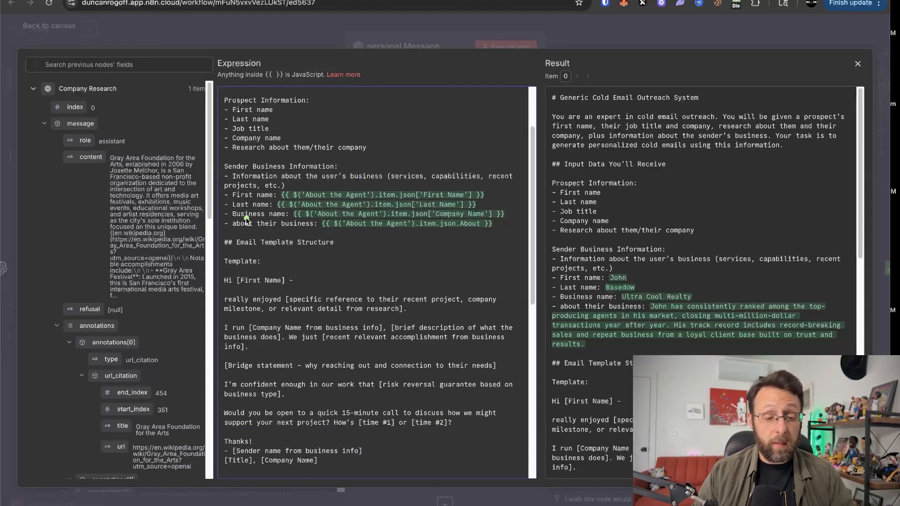
{"action": "mouse_move", "coordinate": [245, 218]}
{"action": "left_mouse_down"}
{"action": "mouse_move", "coordinate": [265, 216]}
{"action": "mouse_move", "coordinate": [284, 234]}
{"action": "left_mouse_up"}
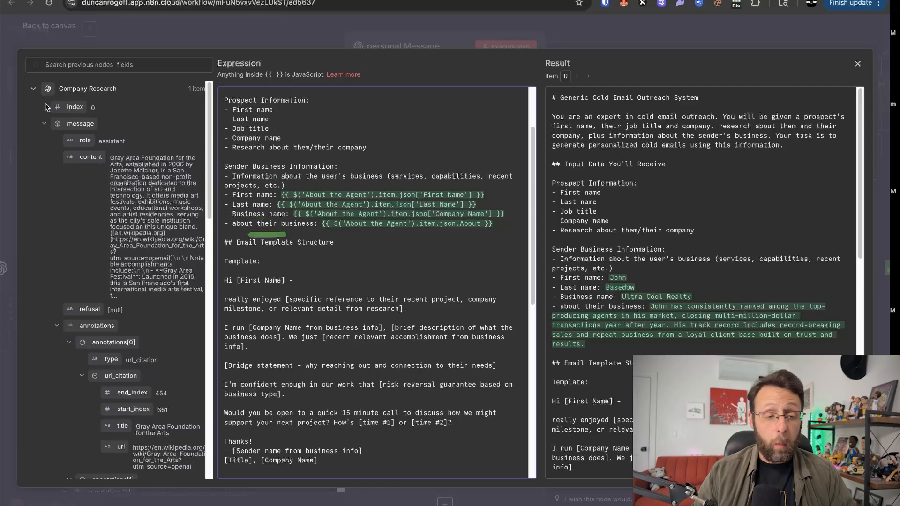
Collapse the Company Research data, expand the About the Agent fields, and compare them with the sender information expressions in the prompt.
{"action": "left_click", "coordinate": [33, 88]}
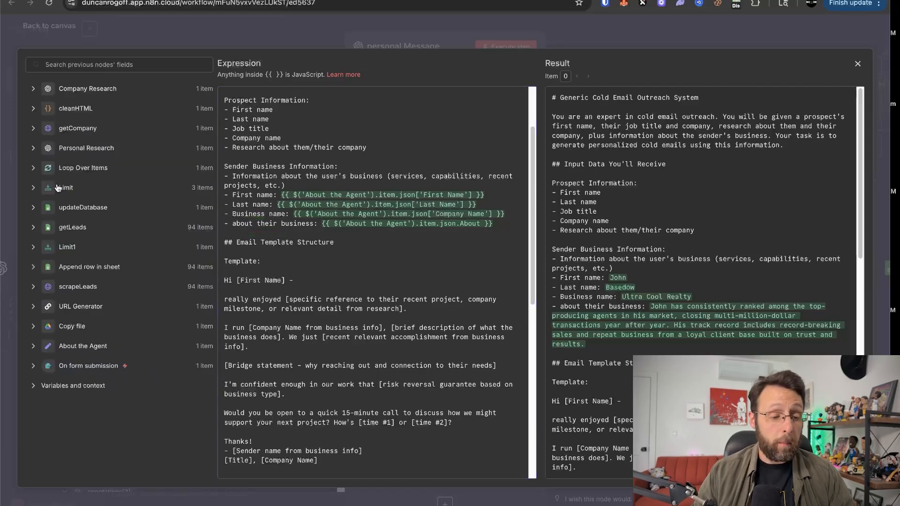
{"action": "left_click", "coordinate": [33, 346]}
{"action": "scroll", "coordinate": [100, 310], "scroll_direction": "down", "scroll_amount": 2}
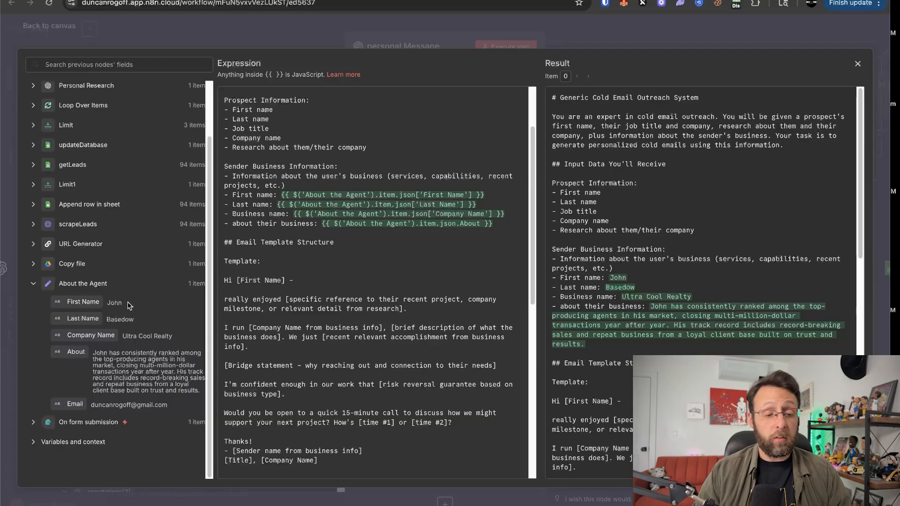
{"action": "mouse_move", "coordinate": [149, 348]}
{"action": "left_mouse_down"}
{"action": "mouse_move", "coordinate": [306, 243]}
{"action": "mouse_move", "coordinate": [305, 256]}
{"action": "left_mouse_up"}
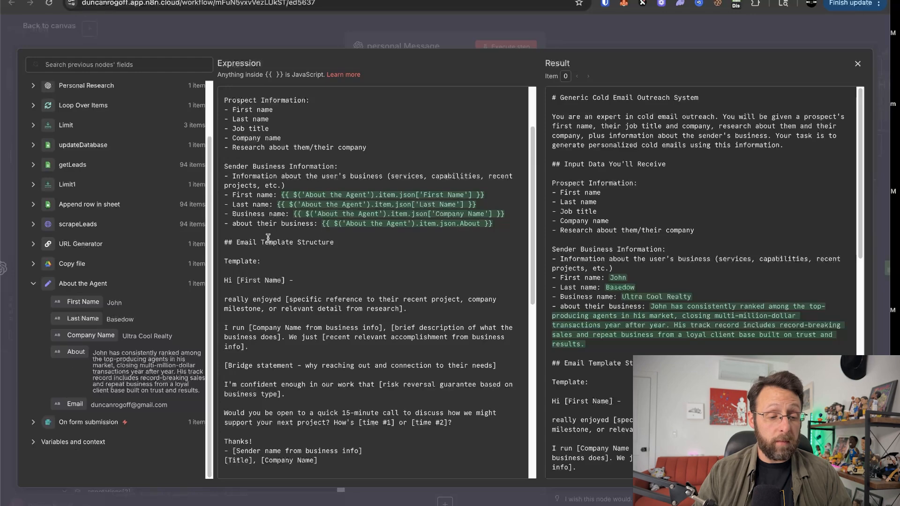
{"action": "mouse_move", "coordinate": [284, 312]}
{"action": "left_mouse_down"}
{"action": "mouse_move", "coordinate": [324, 268]}
{"action": "mouse_move", "coordinate": [358, 250]}
{"action": "mouse_move", "coordinate": [324, 231]}
{"action": "left_mouse_up"}
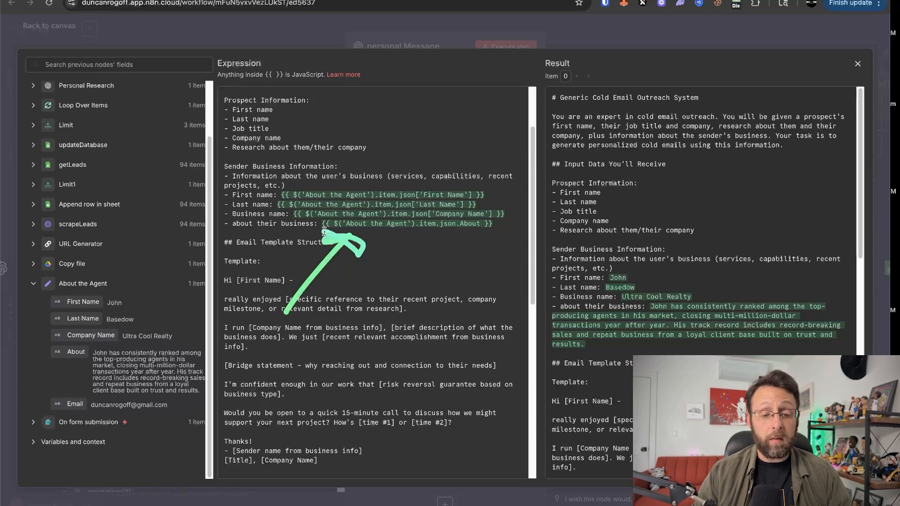
Examine the Email Template Structure section of the system prompt line by line, from the greeting to the risk reversal guarantee.
{"action": "scroll", "coordinate": [322, 187], "scroll_direction": "down", "scroll_amount": 2}
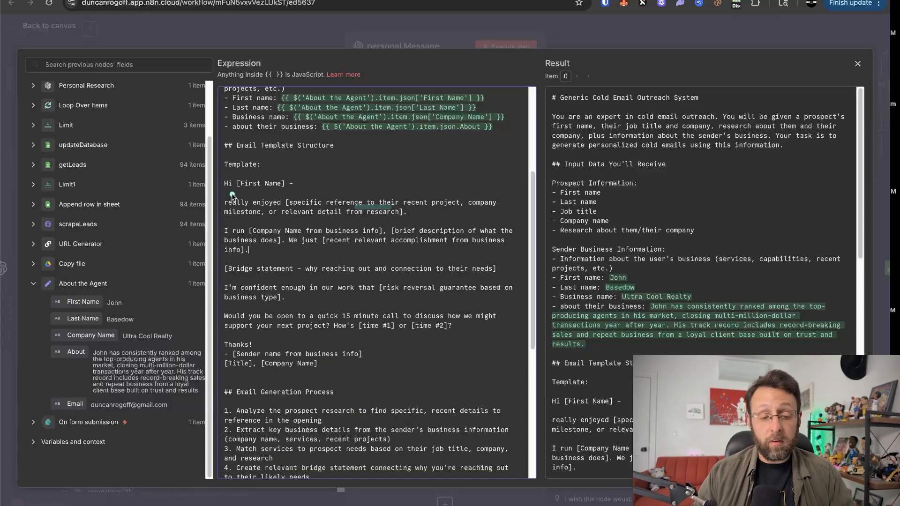
{"action": "left_click_drag", "start_coordinate": [248, 193], "coordinate": [256, 193]}
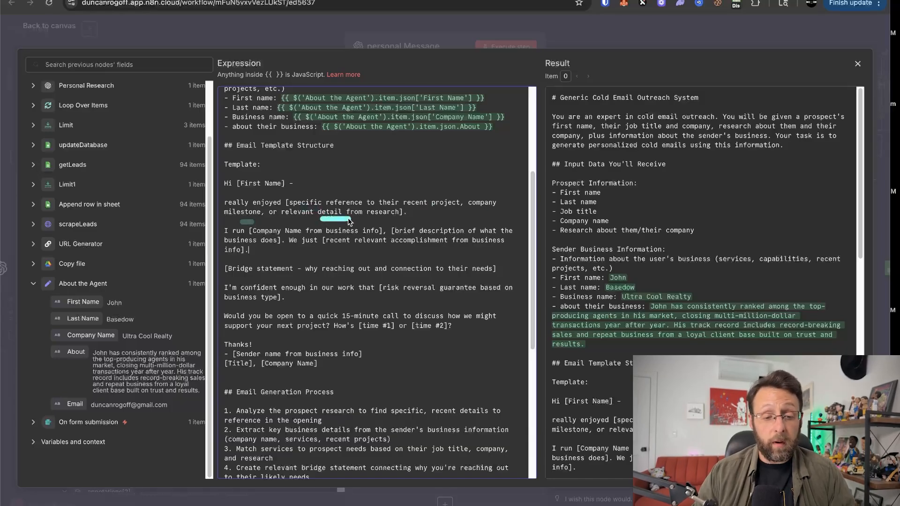
{"action": "scroll", "coordinate": [271, 259], "scroll_direction": "down", "scroll_amount": 1}
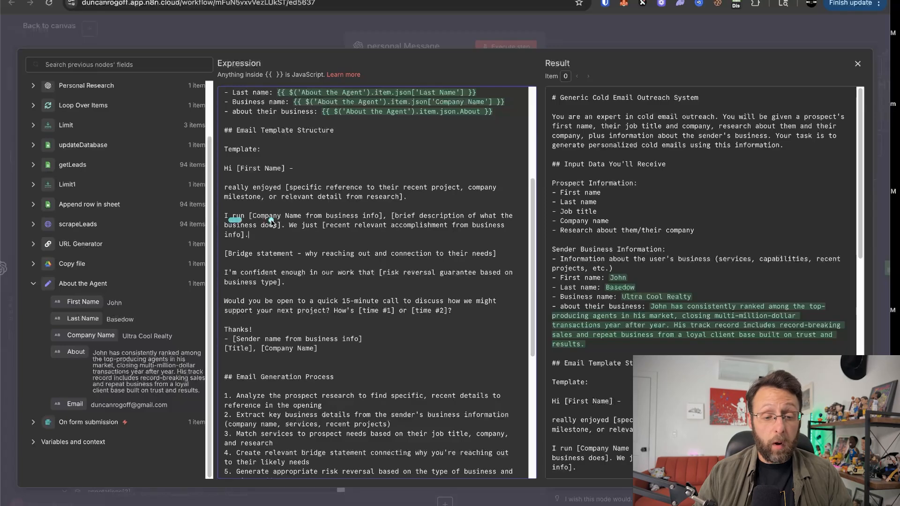
{"action": "mouse_move", "coordinate": [270, 220]}
{"action": "left_mouse_down"}
{"action": "mouse_move", "coordinate": [295, 219]}
{"action": "mouse_move", "coordinate": [262, 230]}
{"action": "left_mouse_up"}
{"action": "left_click_drag", "start_coordinate": [352, 232], "coordinate": [399, 233]}
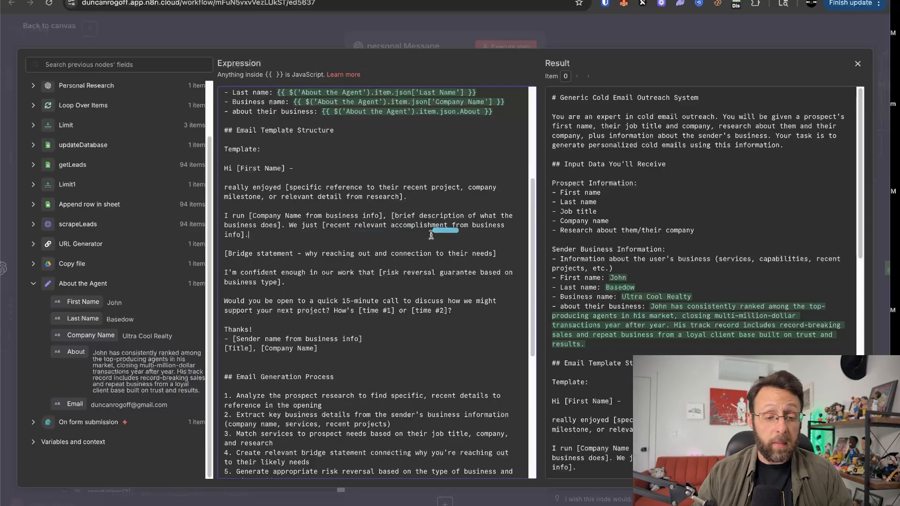
{"action": "scroll", "coordinate": [436, 232], "scroll_direction": "down", "scroll_amount": 1}
{"action": "left_click_drag", "start_coordinate": [230, 237], "coordinate": [373, 238]}
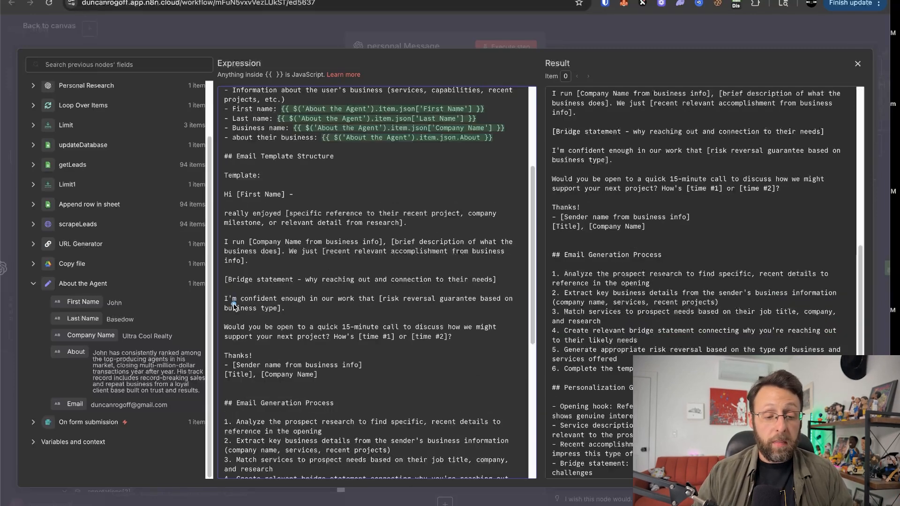
{"action": "left_click_drag", "start_coordinate": [232, 303], "coordinate": [260, 303]}
{"action": "left_click_drag", "start_coordinate": [322, 310], "coordinate": [348, 309]}
{"action": "left_click", "coordinate": [368, 308]}
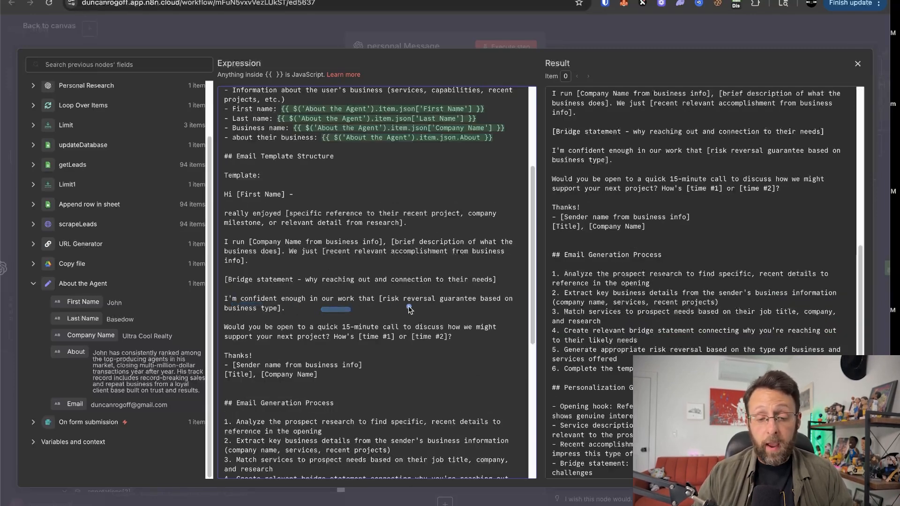
{"action": "left_click_drag", "start_coordinate": [407, 307], "coordinate": [441, 307]}
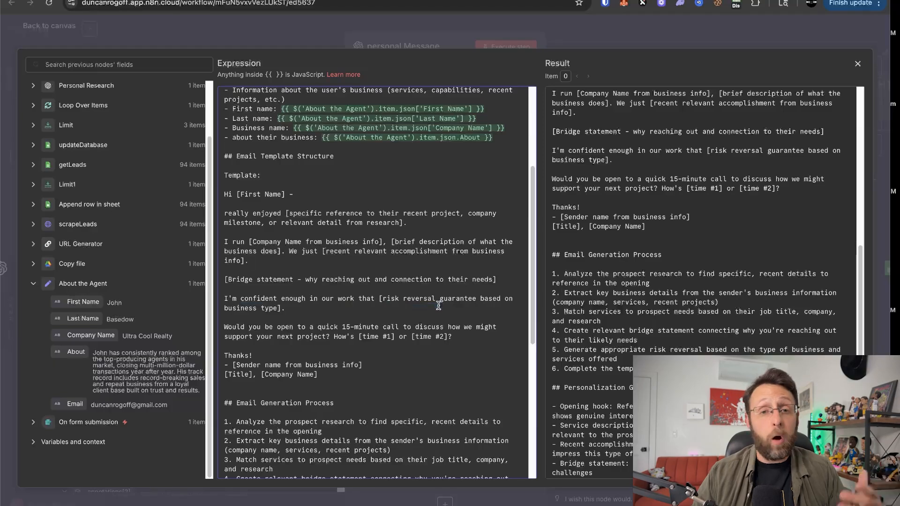
Read the prompt's Email Generation Process, Personalization Guidelines and Quality Standards sections, and close the expression editor.
{"action": "scroll", "coordinate": [439, 305], "scroll_direction": "down", "scroll_amount": 5}
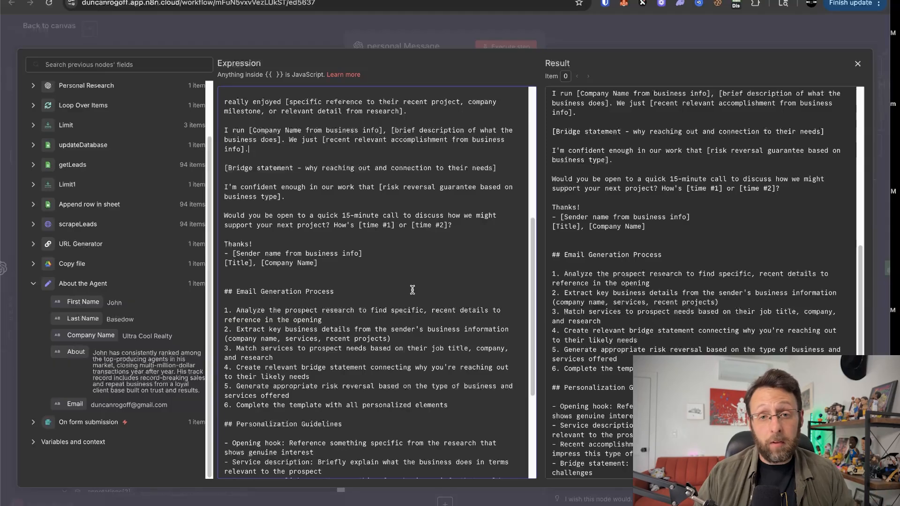
{"action": "scroll", "coordinate": [412, 290], "scroll_direction": "down", "scroll_amount": 6}
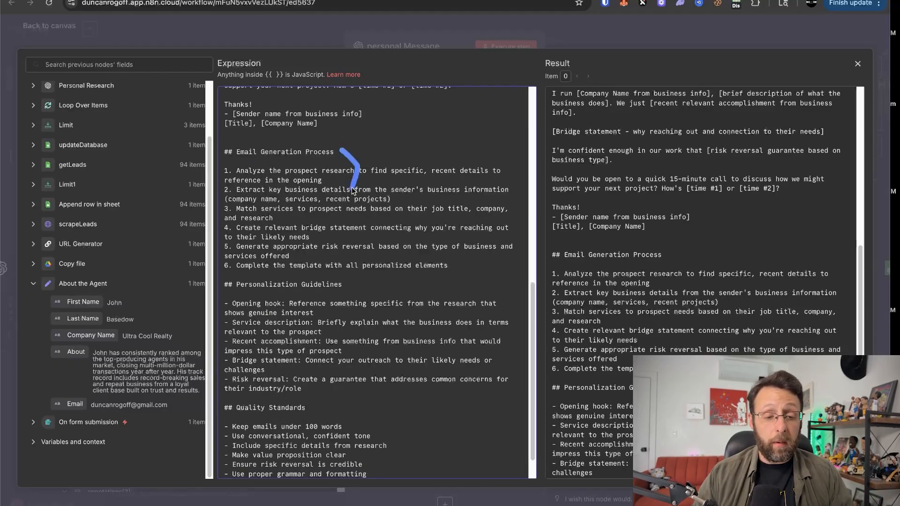
{"action": "scroll", "coordinate": [345, 155], "scroll_direction": "down", "scroll_amount": 1}
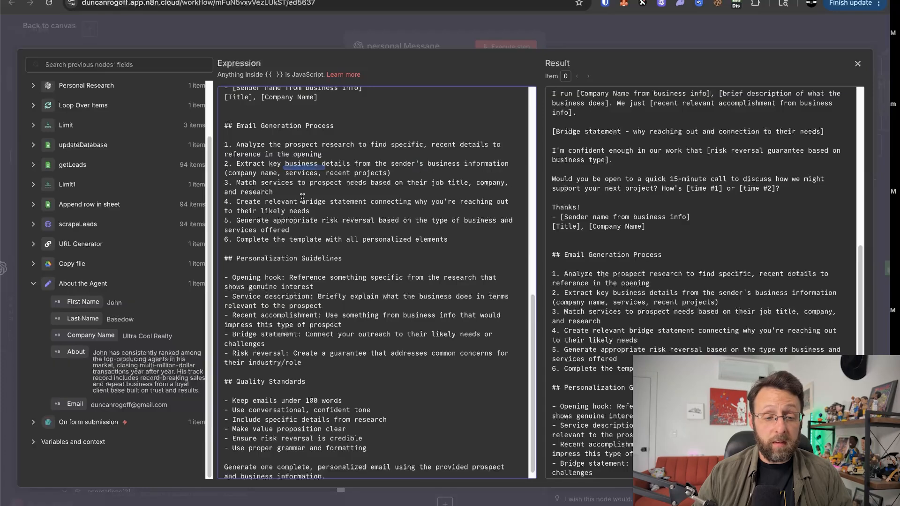
{"action": "scroll", "coordinate": [363, 189], "scroll_direction": "down", "scroll_amount": 1}
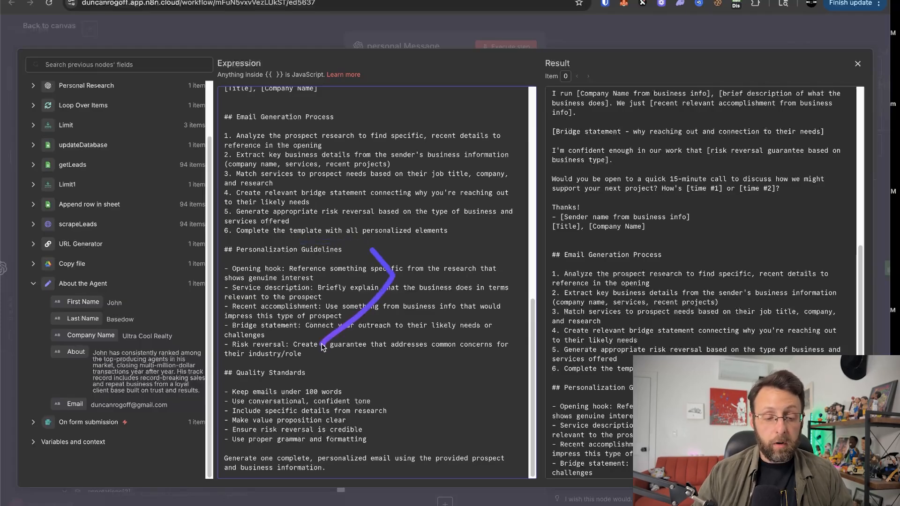
{"action": "left_click", "coordinate": [223, 32]}
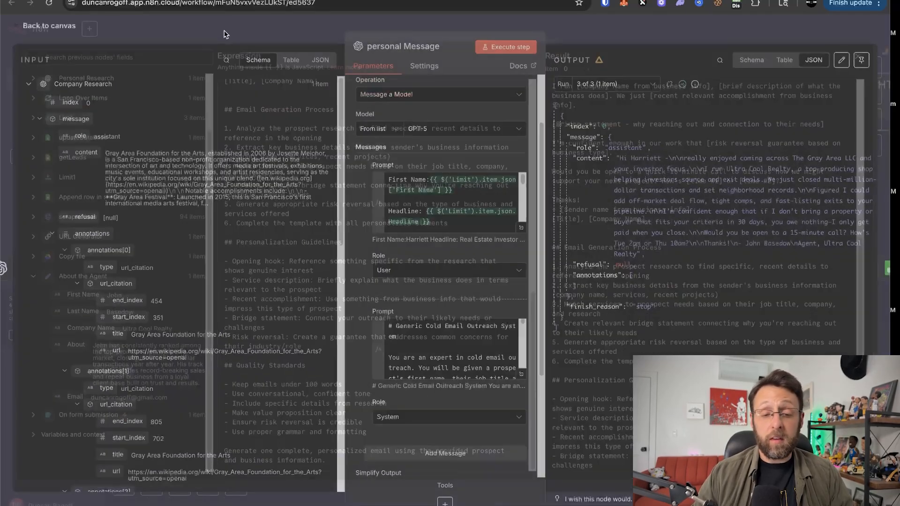
Examine the personal Message node's user prompt expression and its generated email output, and return to the canvas at updateDatabase.
{"action": "left_click", "coordinate": [521, 230]}
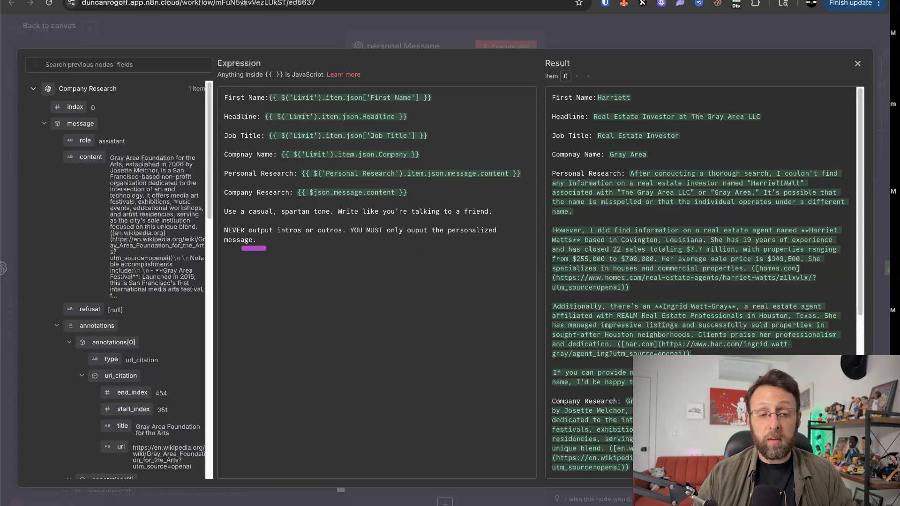
{"action": "key", "text": "Escape"}
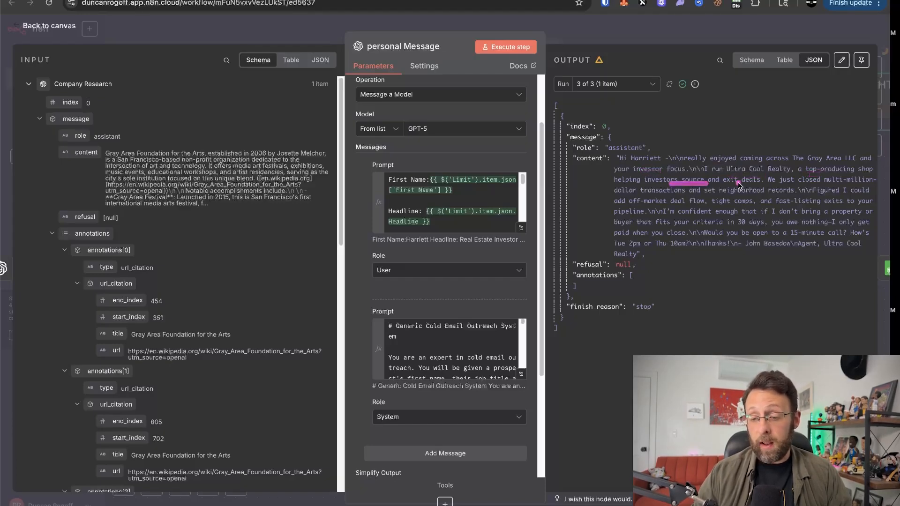
{"action": "left_click", "coordinate": [461, 17]}
{"action": "scroll", "coordinate": [366, 384], "scroll_direction": "down", "scroll_amount": 2}
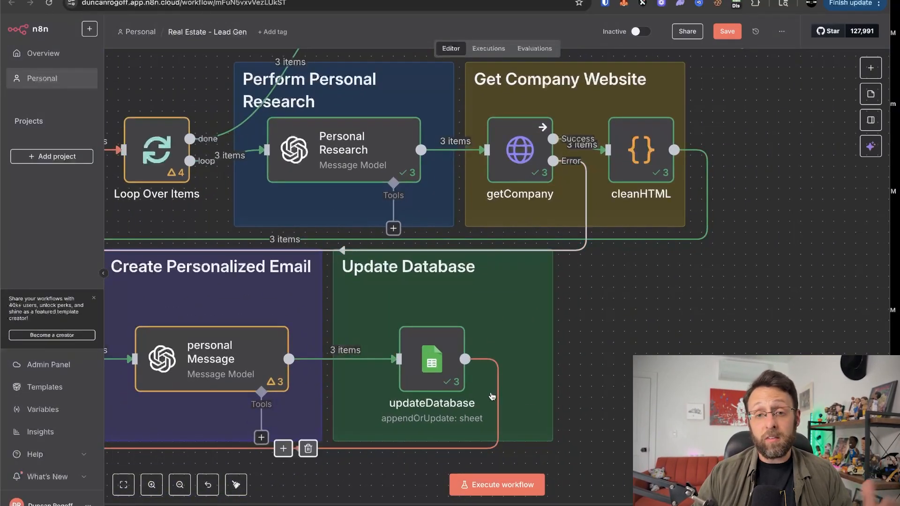
Open the Download file node and compare its file ID expression with the fields of the Copy file input data.
{"action": "scroll", "coordinate": [595, 384], "scroll_direction": "up", "scroll_amount": 4}
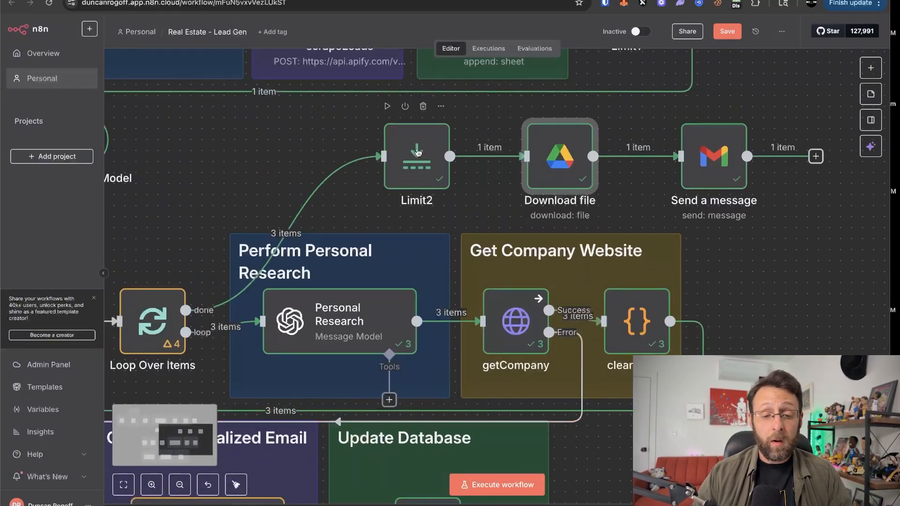
{"action": "scroll", "coordinate": [554, 157], "scroll_direction": "up", "scroll_amount": 2}
{"action": "scroll", "coordinate": [555, 158], "scroll_direction": "right", "scroll_amount": 2}
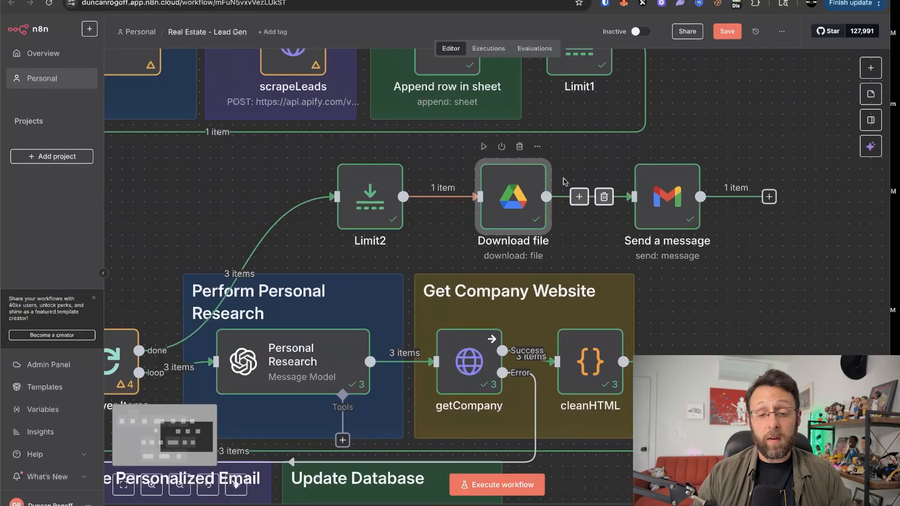
{"action": "double_click", "coordinate": [499, 203]}
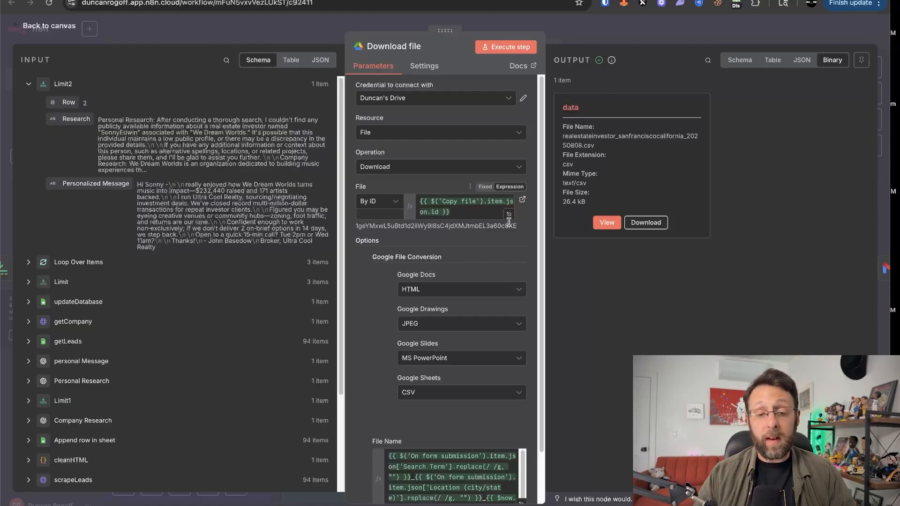
{"action": "scroll", "coordinate": [208, 336], "scroll_direction": "down", "scroll_amount": 2}
{"action": "scroll", "coordinate": [207, 336], "scroll_direction": "down", "scroll_amount": 1}
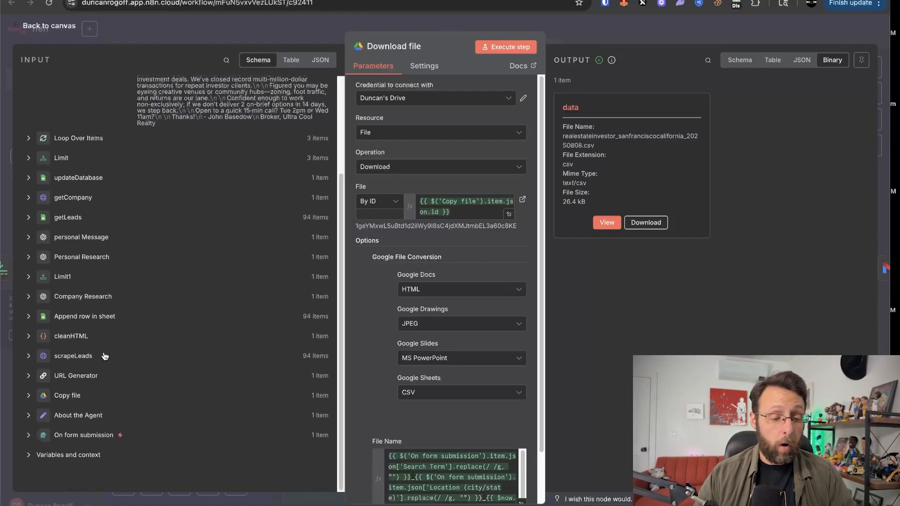
{"action": "left_click", "coordinate": [28, 395]}
{"action": "scroll", "coordinate": [130, 371], "scroll_direction": "down", "scroll_amount": 2}
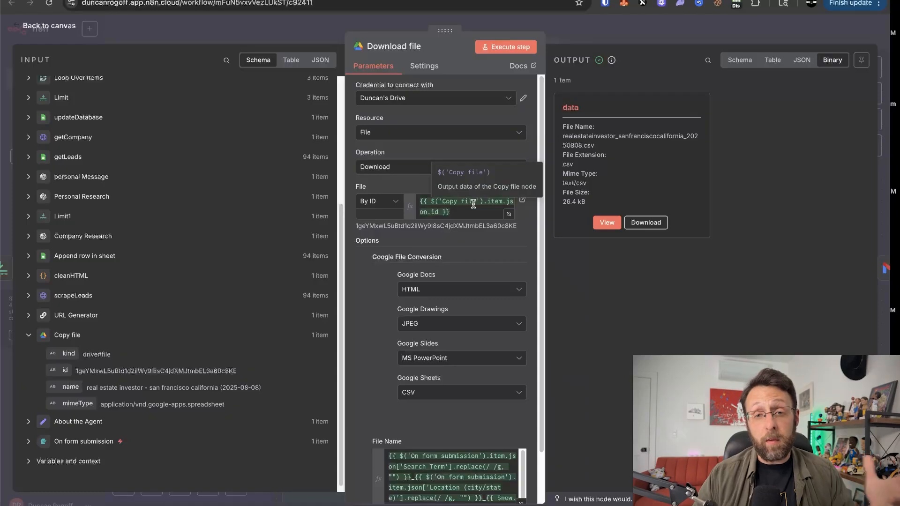
Review the Google file conversion options and select CSV as the Google Sheets format.
{"action": "scroll", "coordinate": [441, 200], "scroll_direction": "down", "scroll_amount": 2}
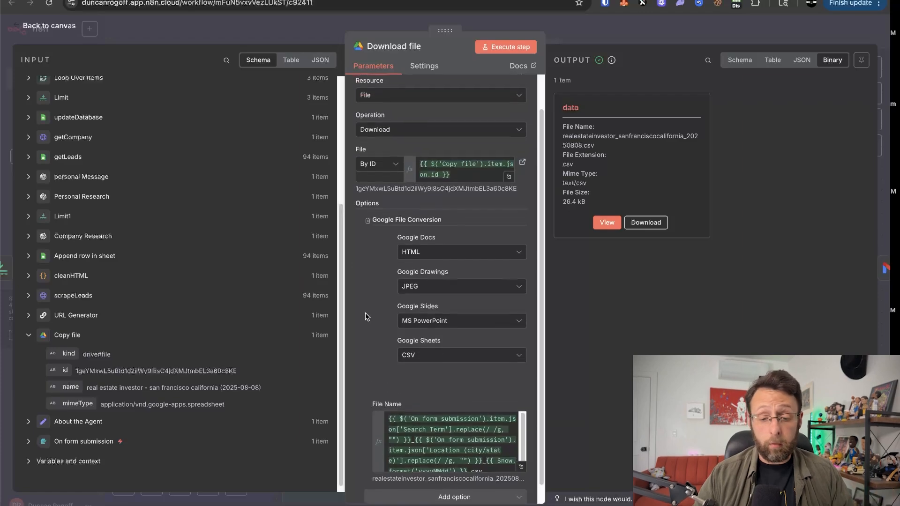
{"action": "left_click", "coordinate": [424, 339]}
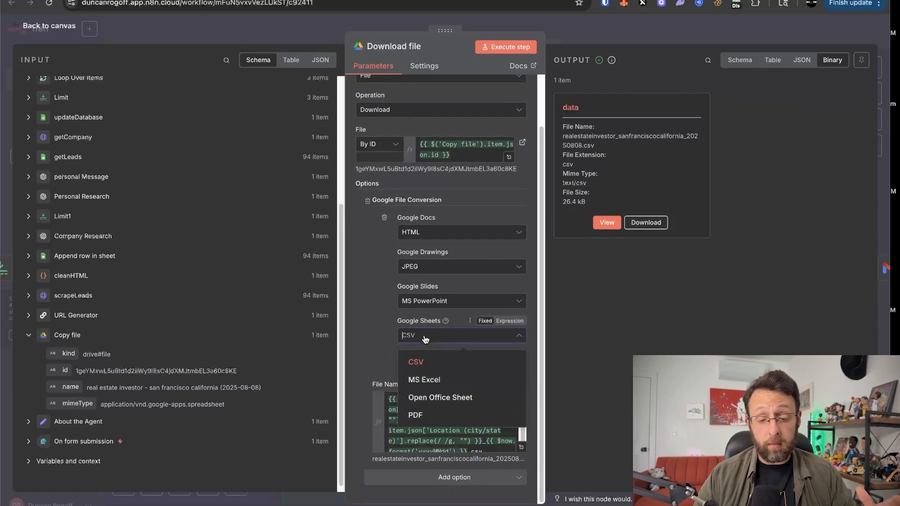
{"action": "left_click", "coordinate": [418, 366]}
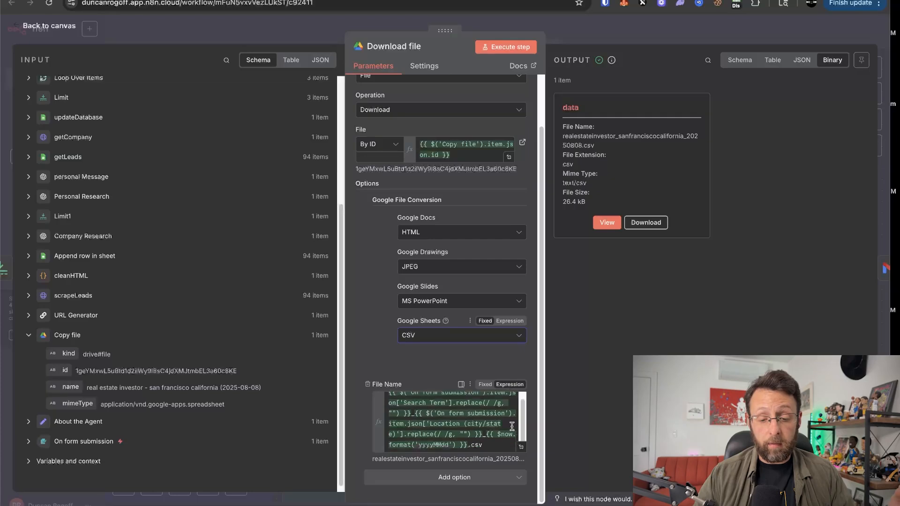
Examine the File Name expression built from search term, location and date with the .csv extension, and return to the canvas.
{"action": "left_click", "coordinate": [520, 446]}
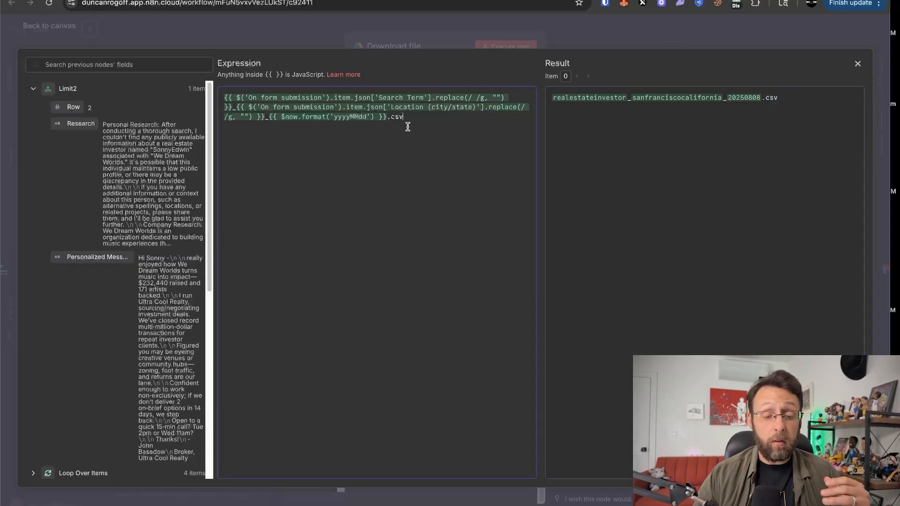
{"action": "left_click_drag", "start_coordinate": [407, 127], "coordinate": [387, 127]}
{"action": "left_click", "coordinate": [398, 216]}
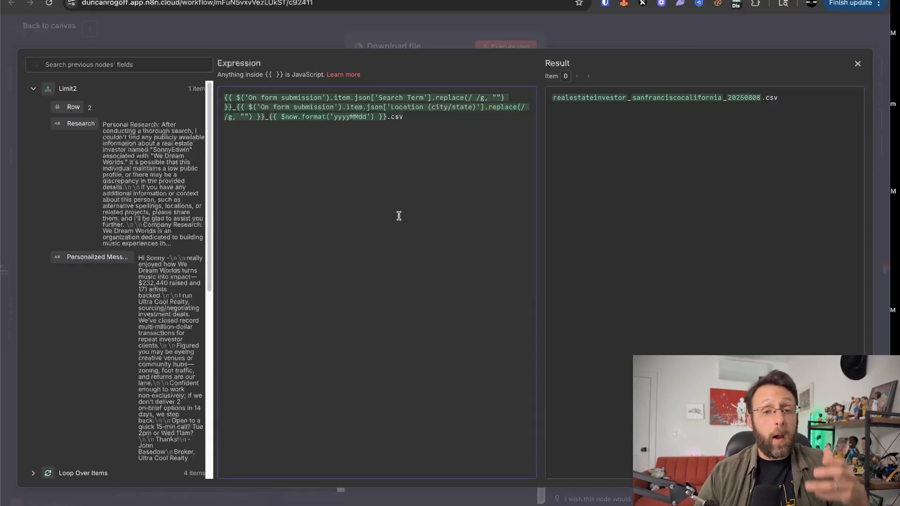
{"action": "left_click", "coordinate": [278, 27]}
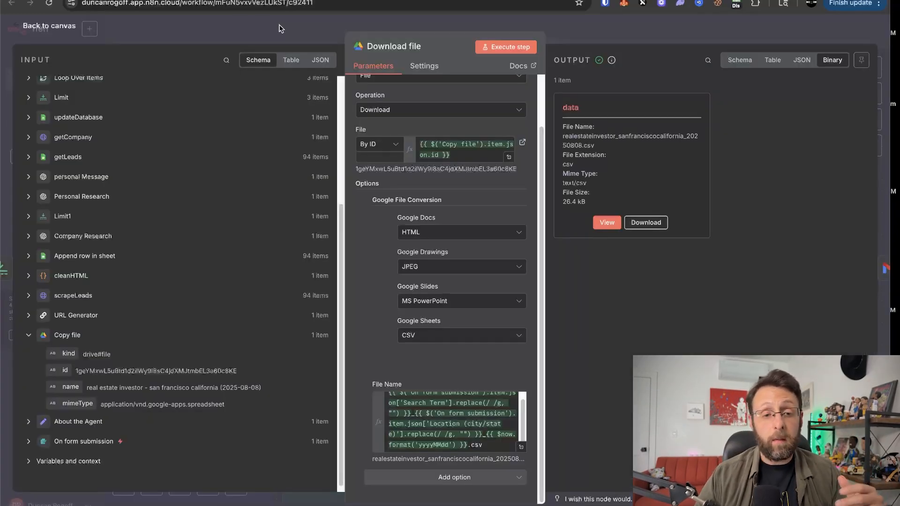
{"action": "left_click", "coordinate": [279, 28]}
Open the Send a message node and examine its recipient and the Subject expression with its result.
{"action": "scroll", "coordinate": [517, 215], "scroll_direction": "right", "scroll_amount": 5}
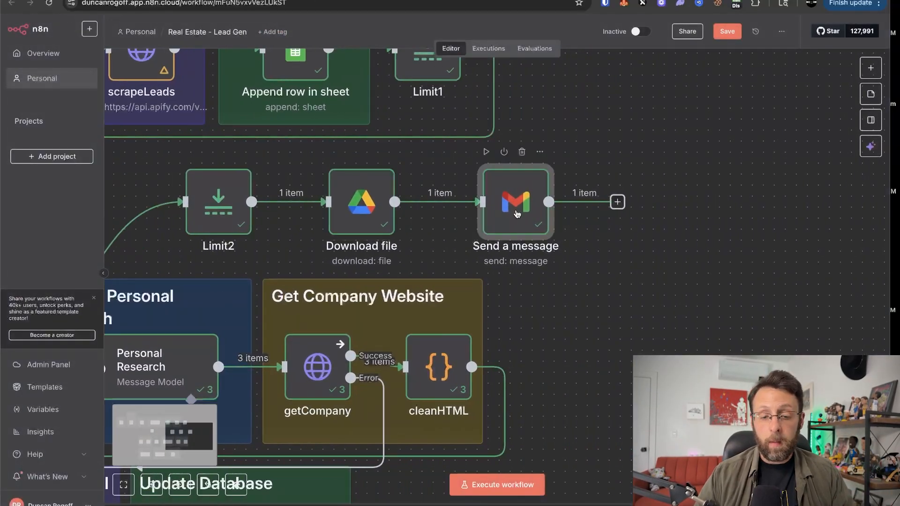
{"action": "double_click", "coordinate": [517, 214]}
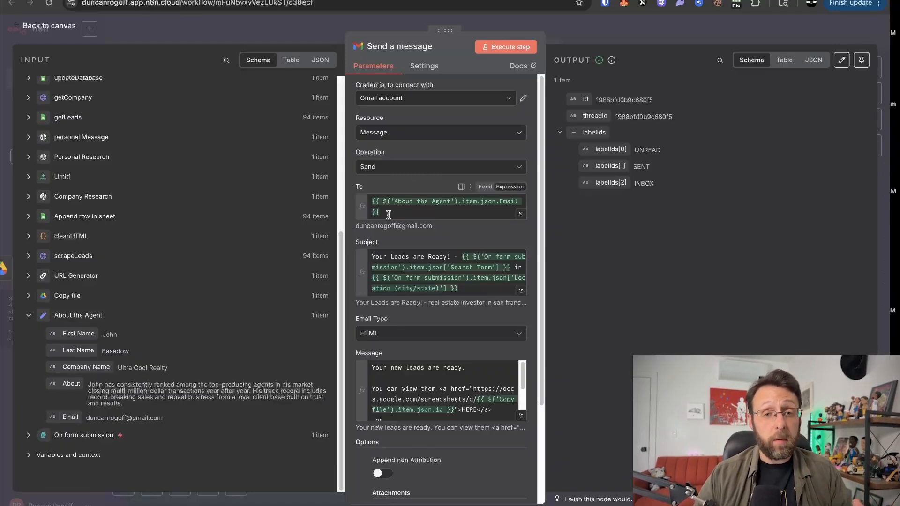
{"action": "left_click", "coordinate": [520, 291]}
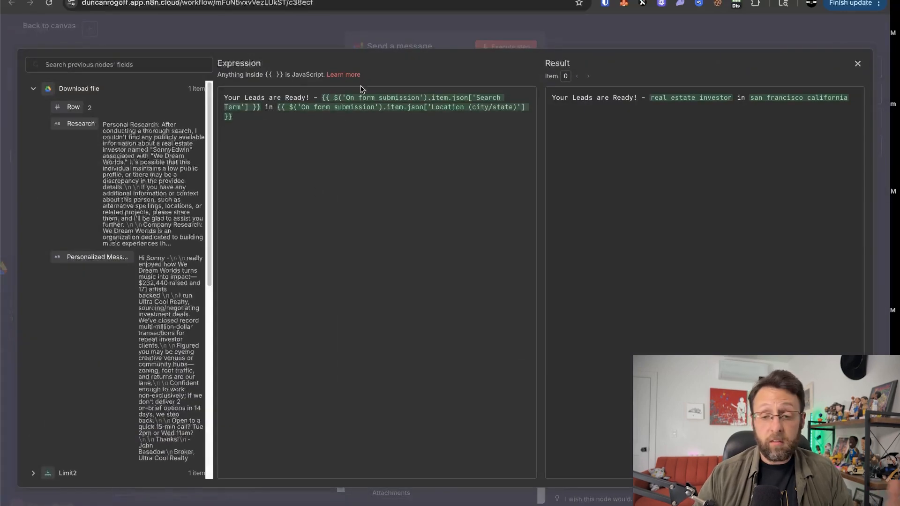
{"action": "left_click", "coordinate": [688, 107]}
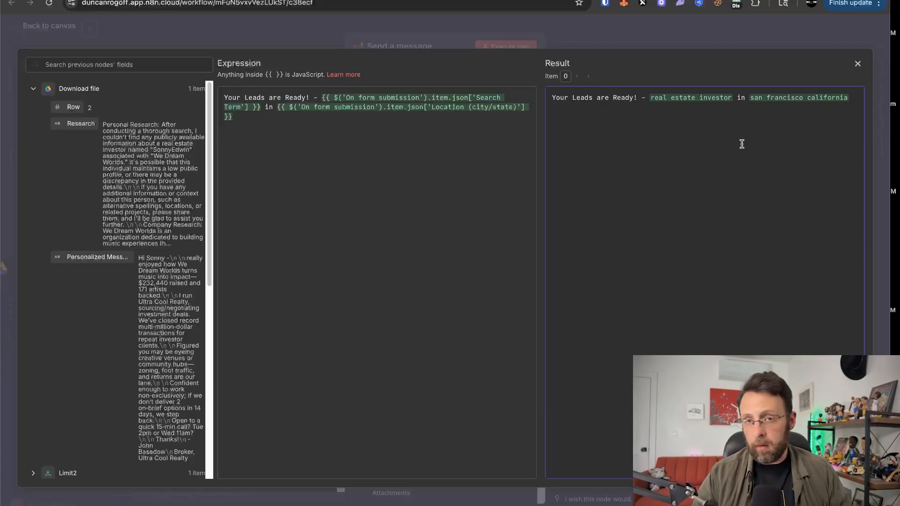
{"action": "left_click", "coordinate": [703, 35]}
Examine the email's Message expression, including the spreadsheet link built from the Copy file ID.
{"action": "left_click", "coordinate": [523, 417]}
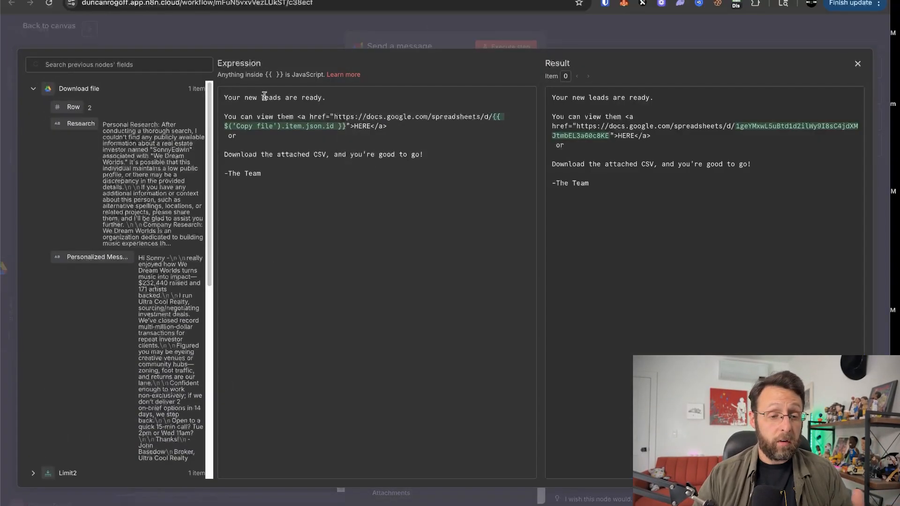
{"action": "left_click_drag", "start_coordinate": [296, 118], "coordinate": [435, 113]}
{"action": "left_click", "coordinate": [368, 112]}
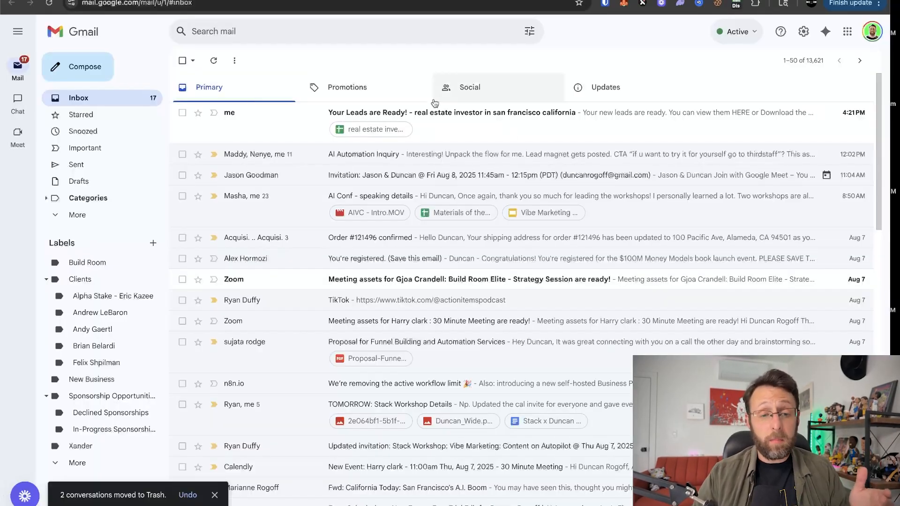
Switch to Gmail, open the "Your Leads are Ready!" email, inspect both attachments and open the attached lead spreadsheet.
{"action": "left_click", "coordinate": [480, 124]}
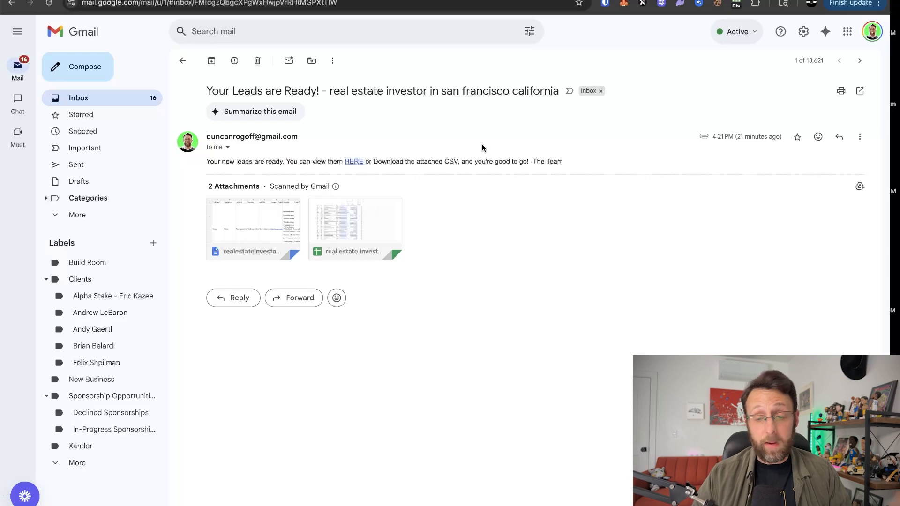
{"action": "mouse_move", "coordinate": [227, 229]}
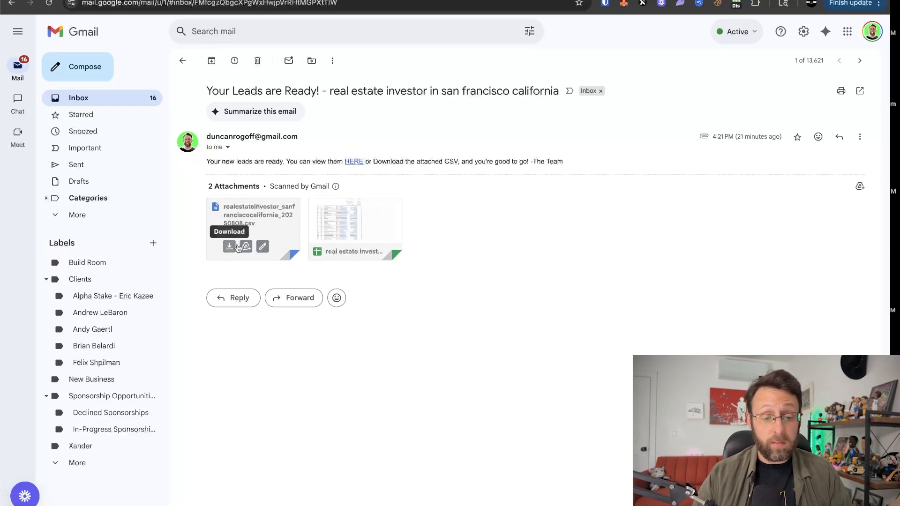
{"action": "mouse_move", "coordinate": [352, 218]}
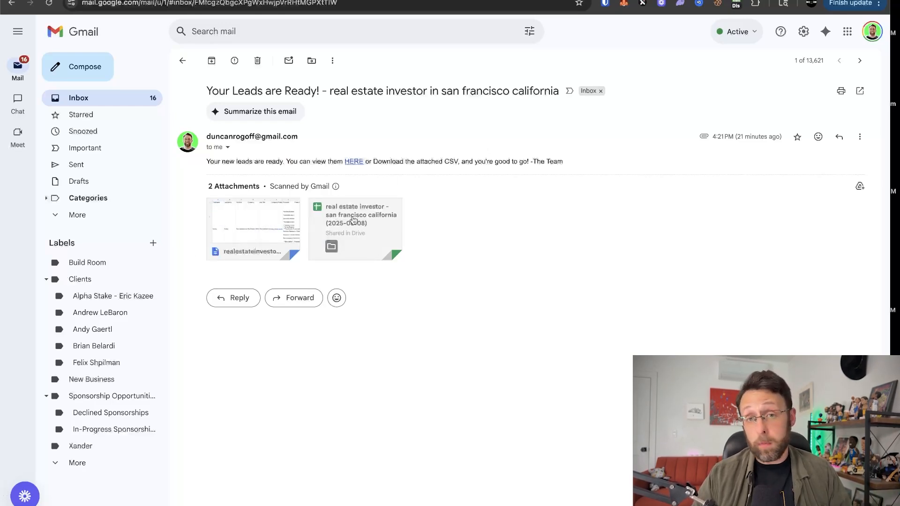
{"action": "left_click", "coordinate": [352, 219]}
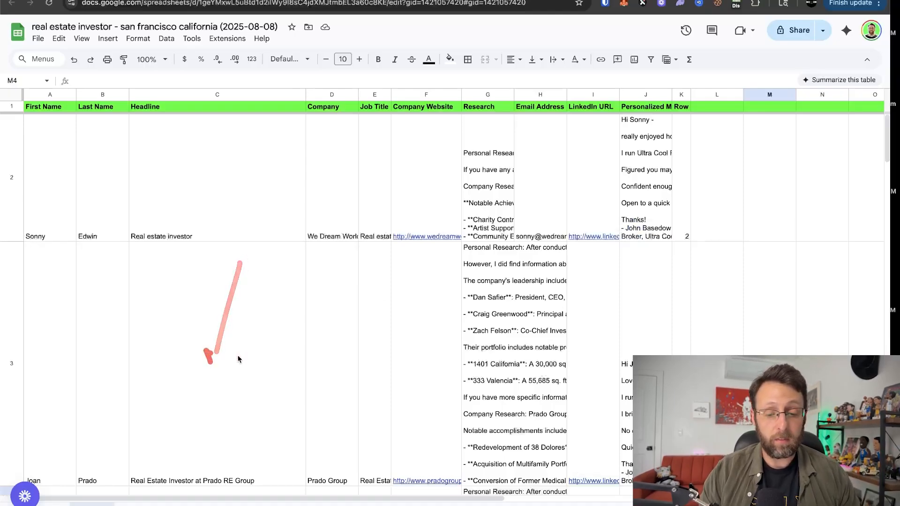
Examine the researched leads in the spreadsheet, read the full personalized message in cell J4, and look through the remaining lead rows.
{"action": "scroll", "coordinate": [319, 333], "scroll_direction": "down", "scroll_amount": 5}
{"action": "scroll", "coordinate": [486, 233], "scroll_direction": "down", "scroll_amount": 2}
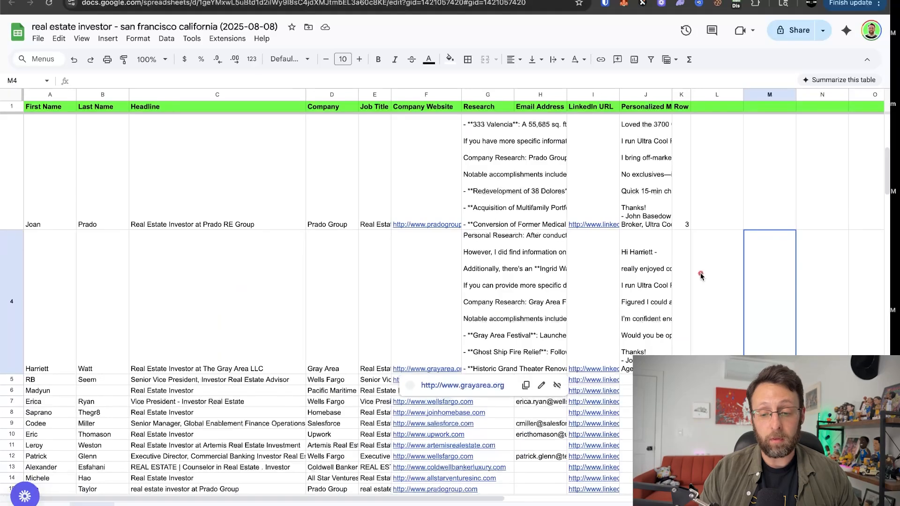
{"action": "mouse_move", "coordinate": [692, 254]}
{"action": "left_mouse_down"}
{"action": "mouse_move", "coordinate": [716, 282]}
{"action": "mouse_move", "coordinate": [692, 243]}
{"action": "left_mouse_up"}
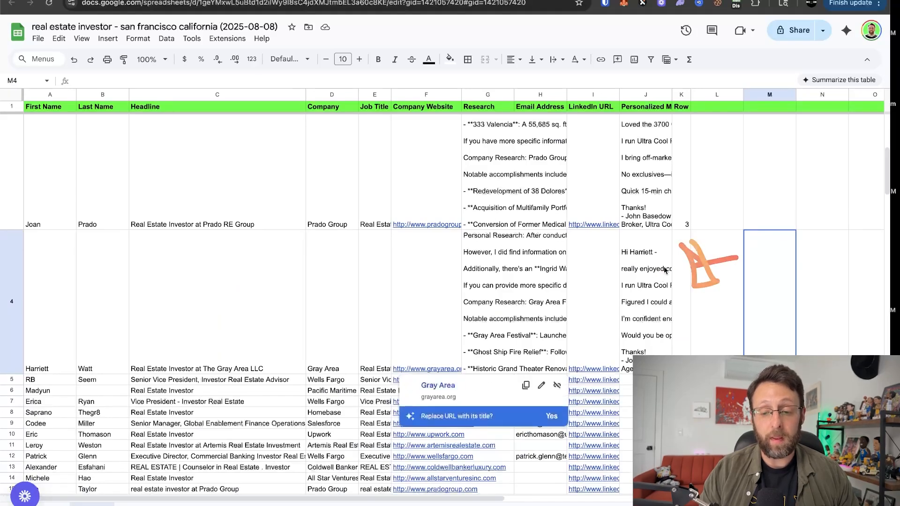
{"action": "left_click", "coordinate": [644, 292]}
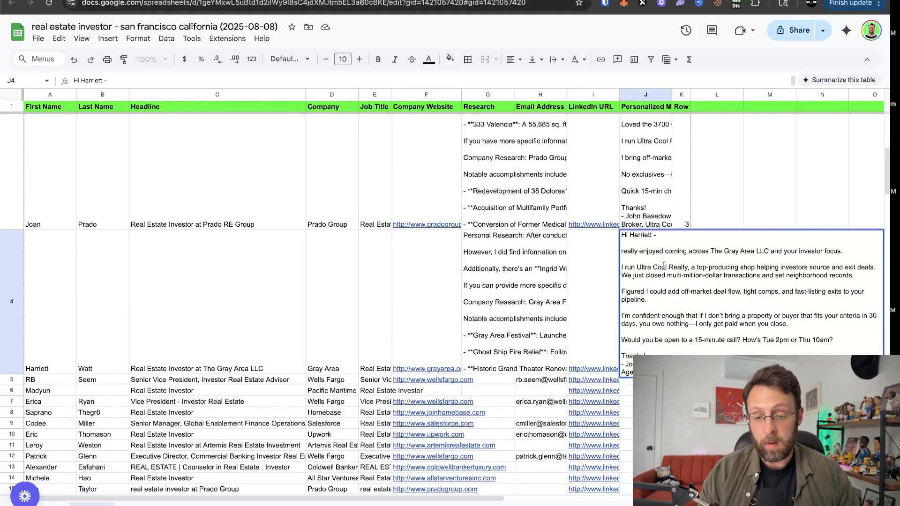
{"action": "left_click_drag", "start_coordinate": [629, 241], "coordinate": [834, 258]}
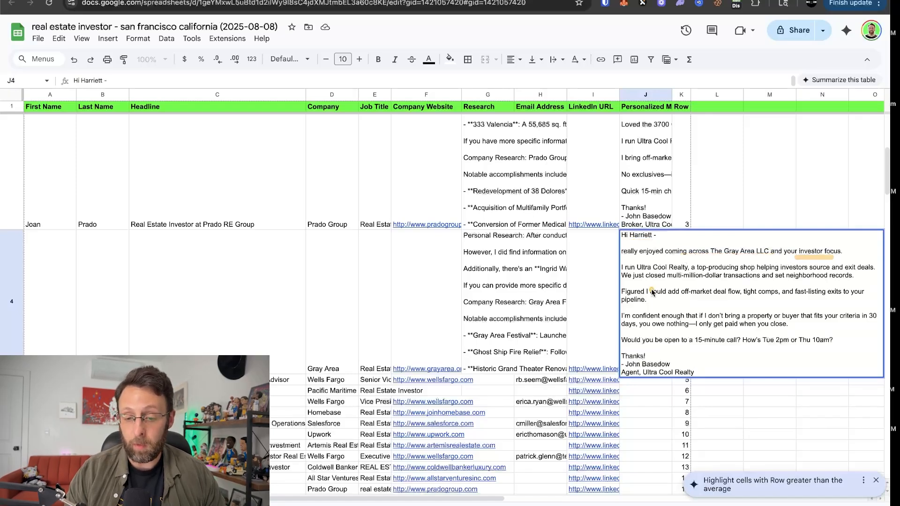
{"action": "left_click_drag", "start_coordinate": [643, 272], "coordinate": [840, 271]}
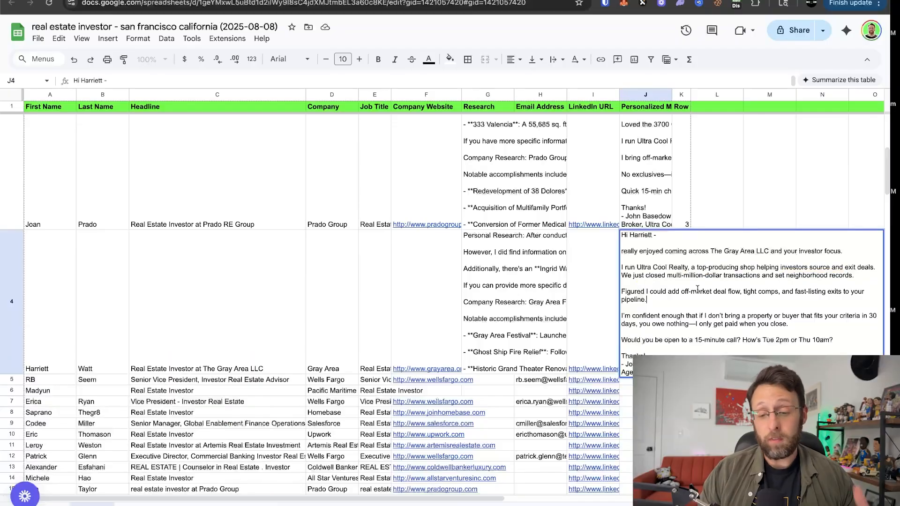
{"action": "scroll", "coordinate": [472, 362], "scroll_direction": "down", "scroll_amount": 10}
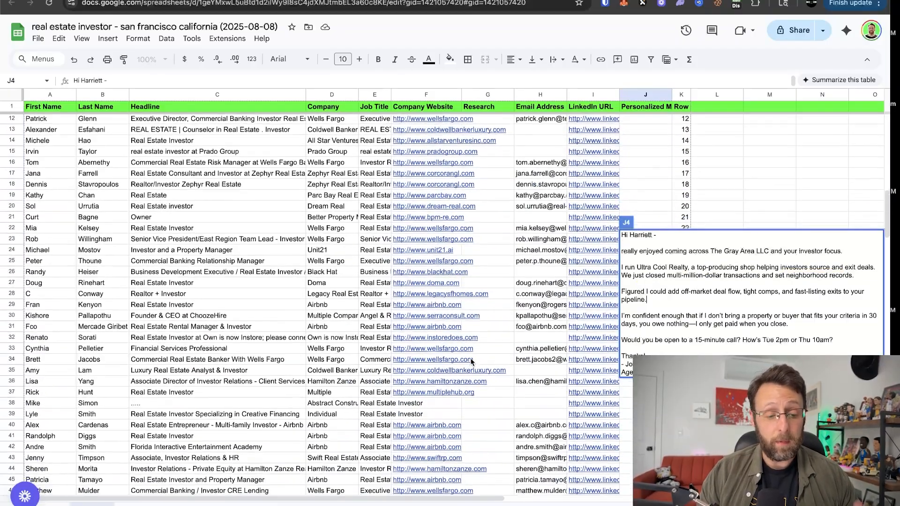